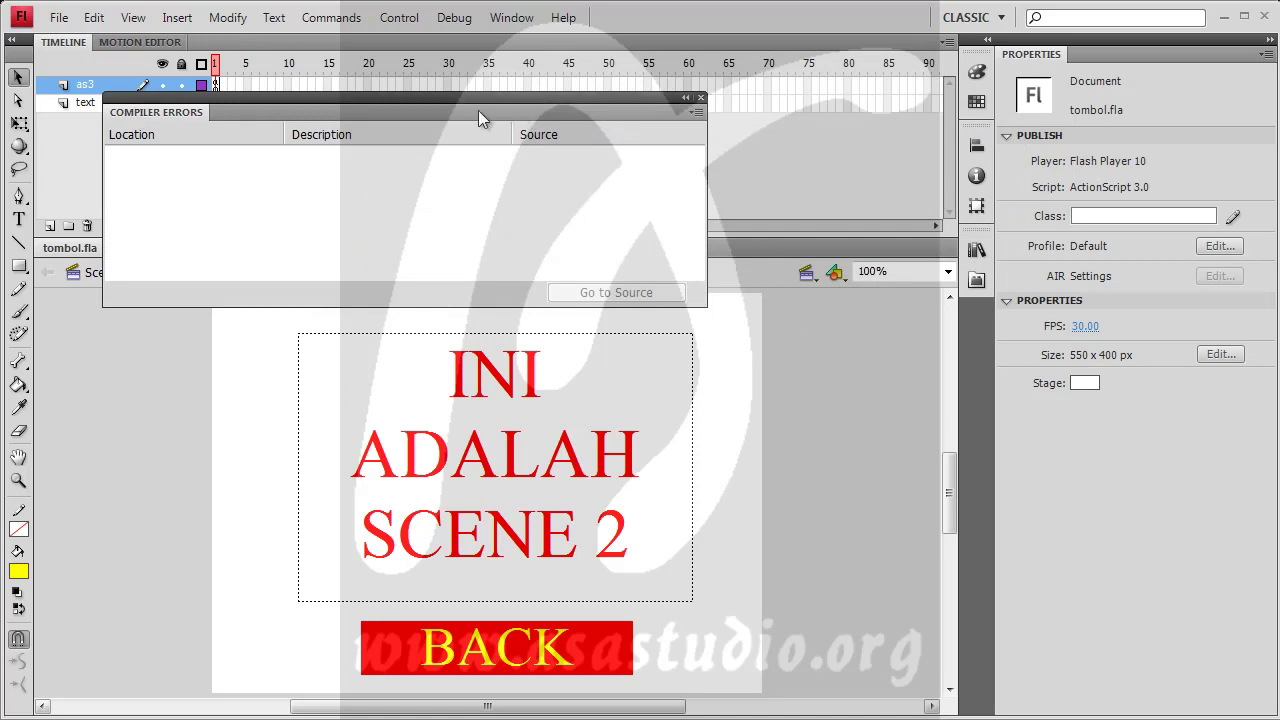
# Close the floating Compiler Errors panel.
pyautogui.moveTo(478, 111); pyautogui.dragTo(442, 177)
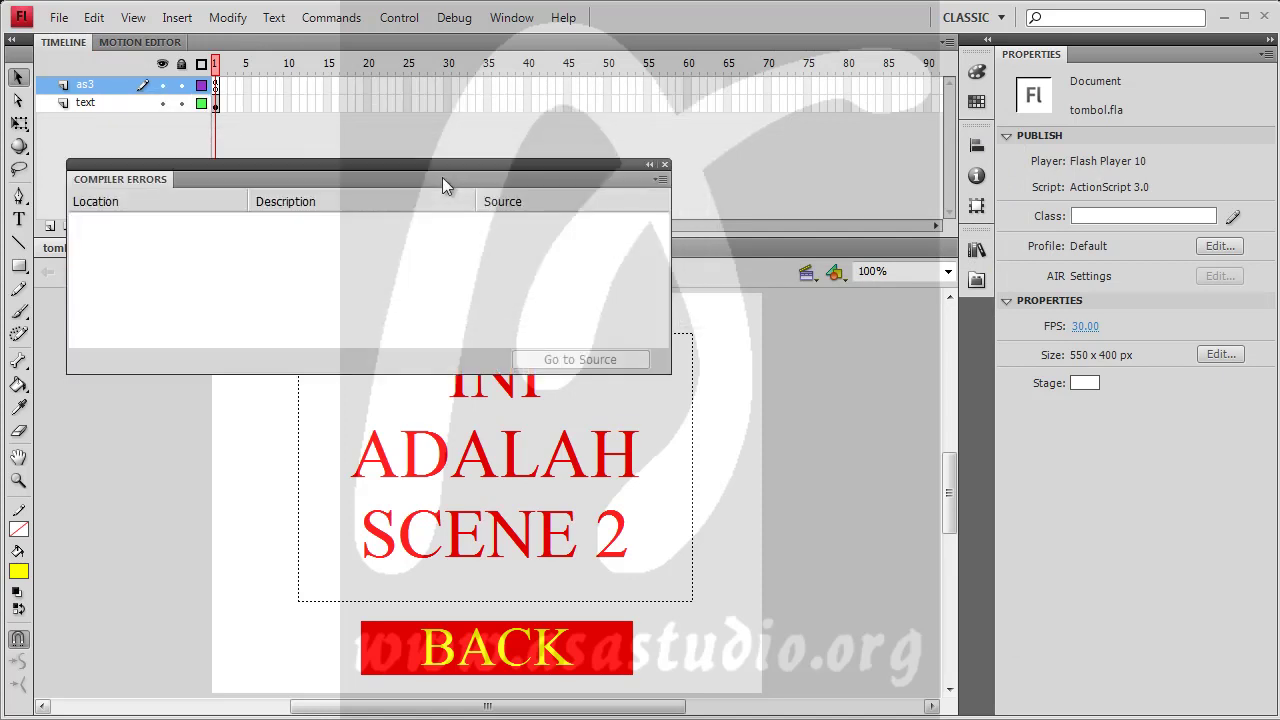
pyautogui.click(664, 165)
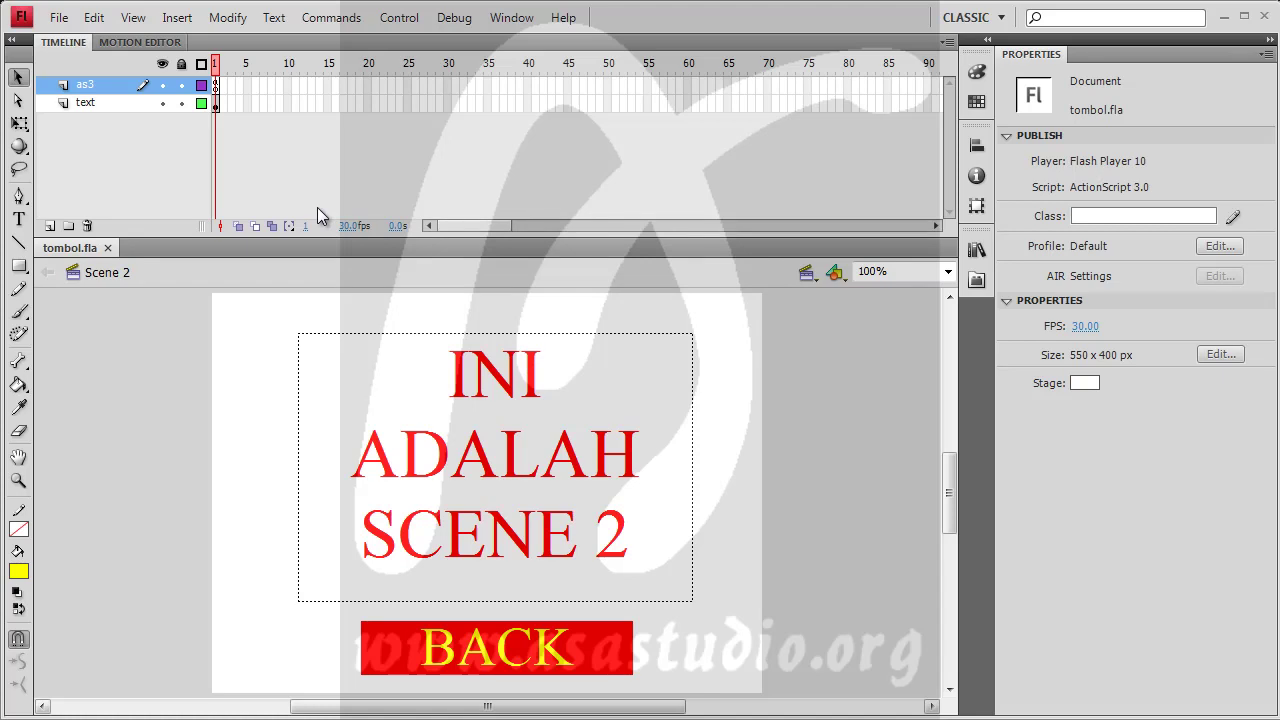
pyautogui.click(226, 17)
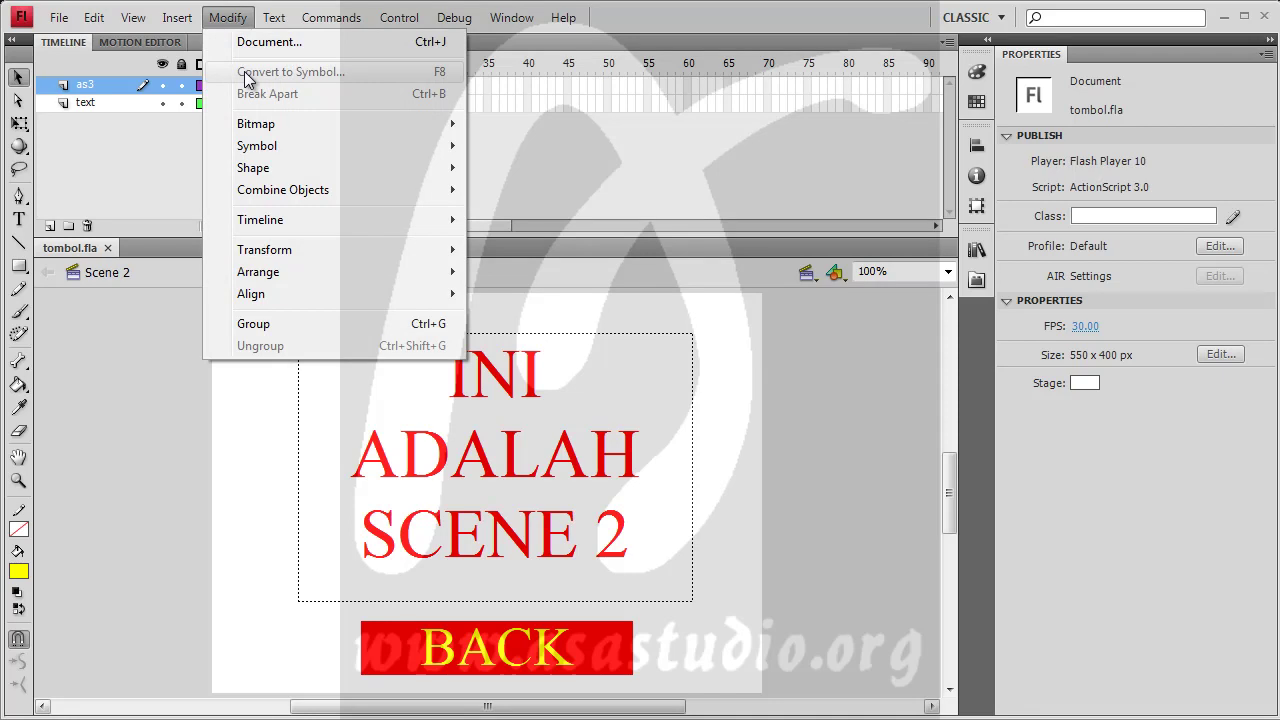
pyautogui.click(143, 226)
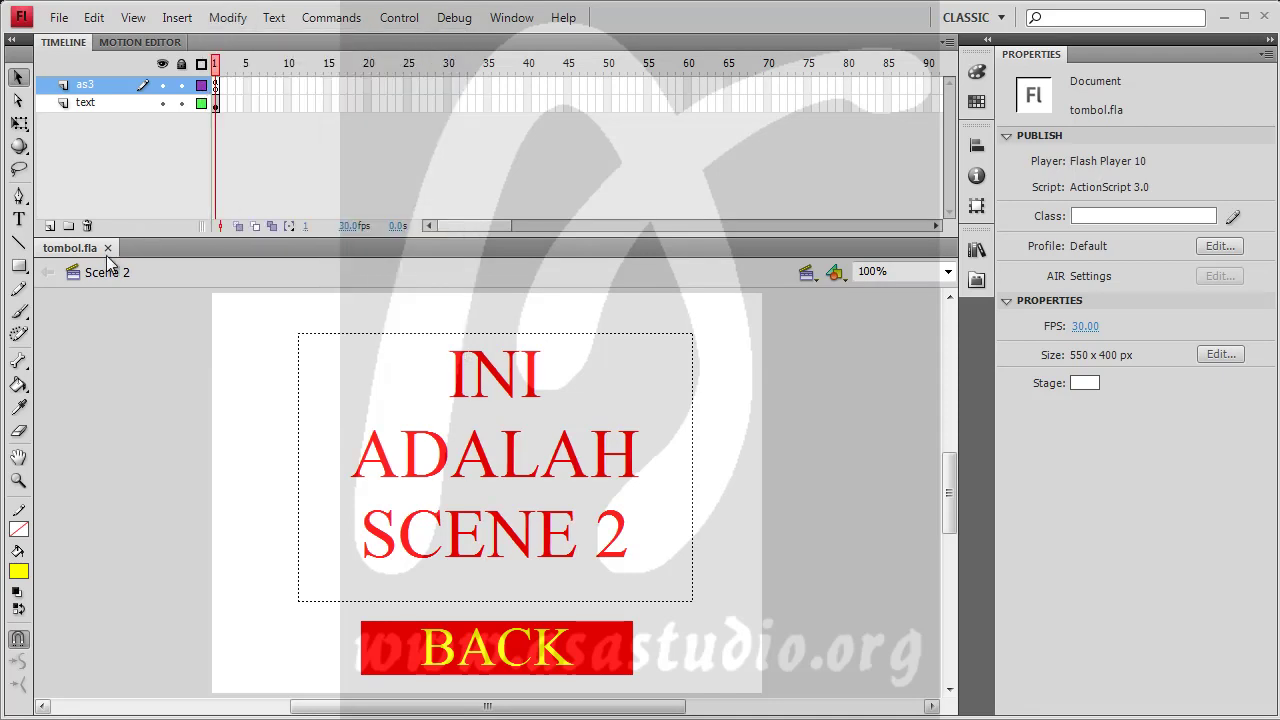
# Test the tombol movie, follow its Tombol 1 button to the linked scene, and close the preview.
pyautogui.click(399, 17)
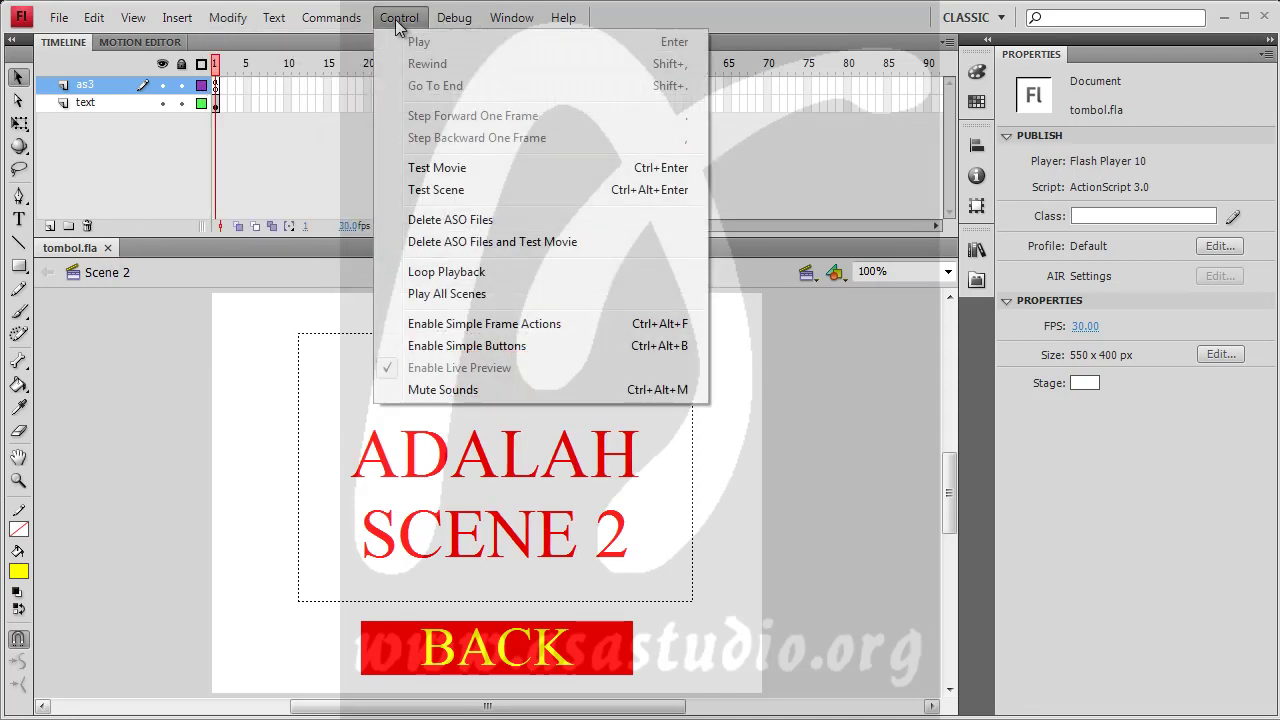
pyautogui.click(417, 167)
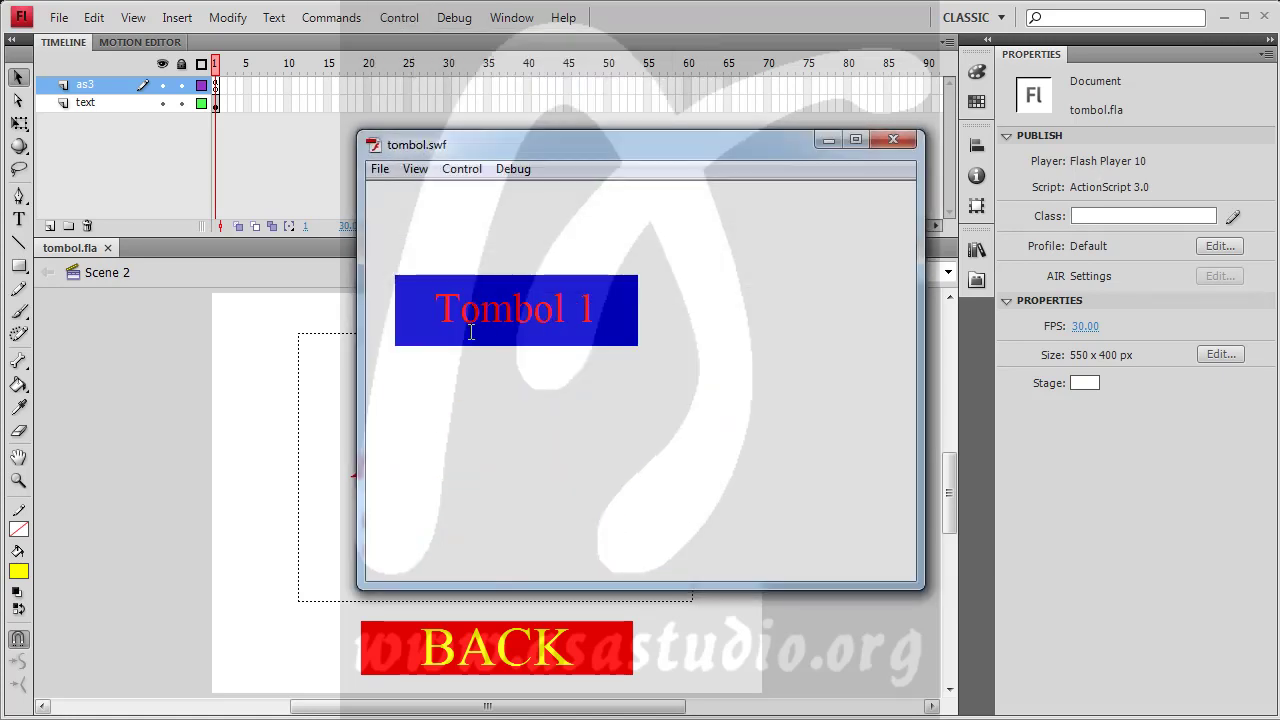
pyautogui.click(541, 307)
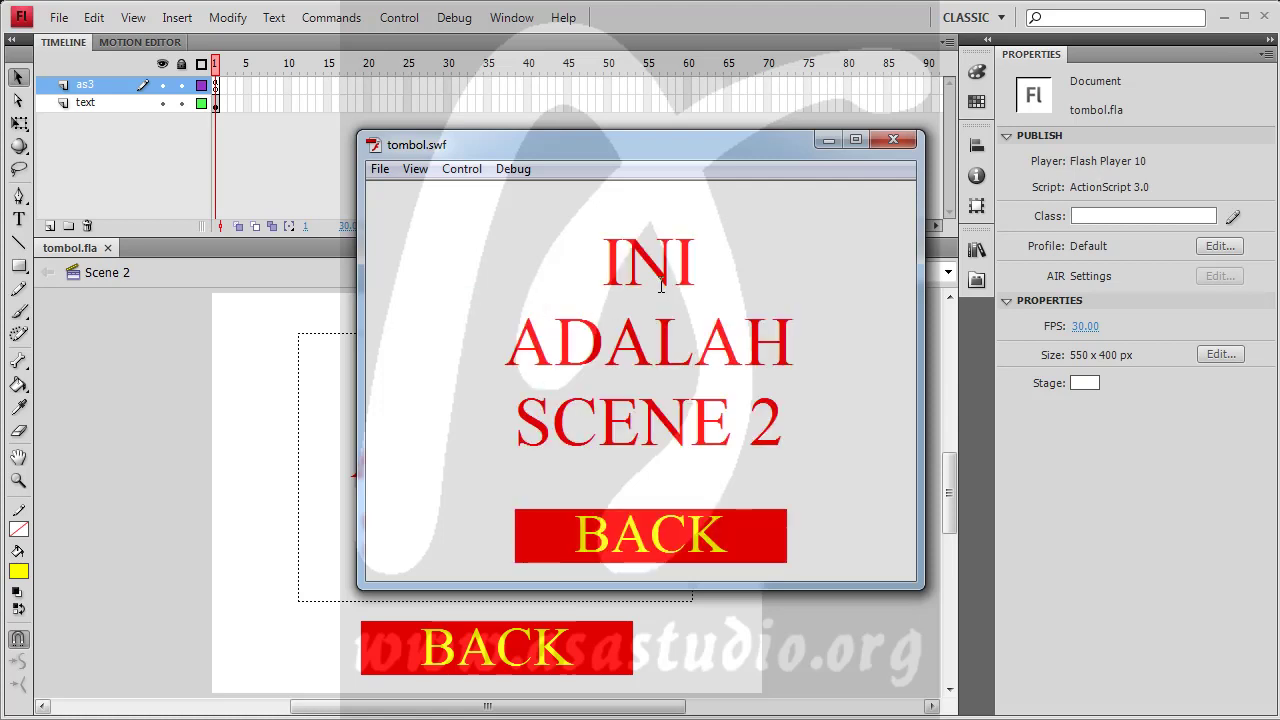
pyautogui.click(893, 139)
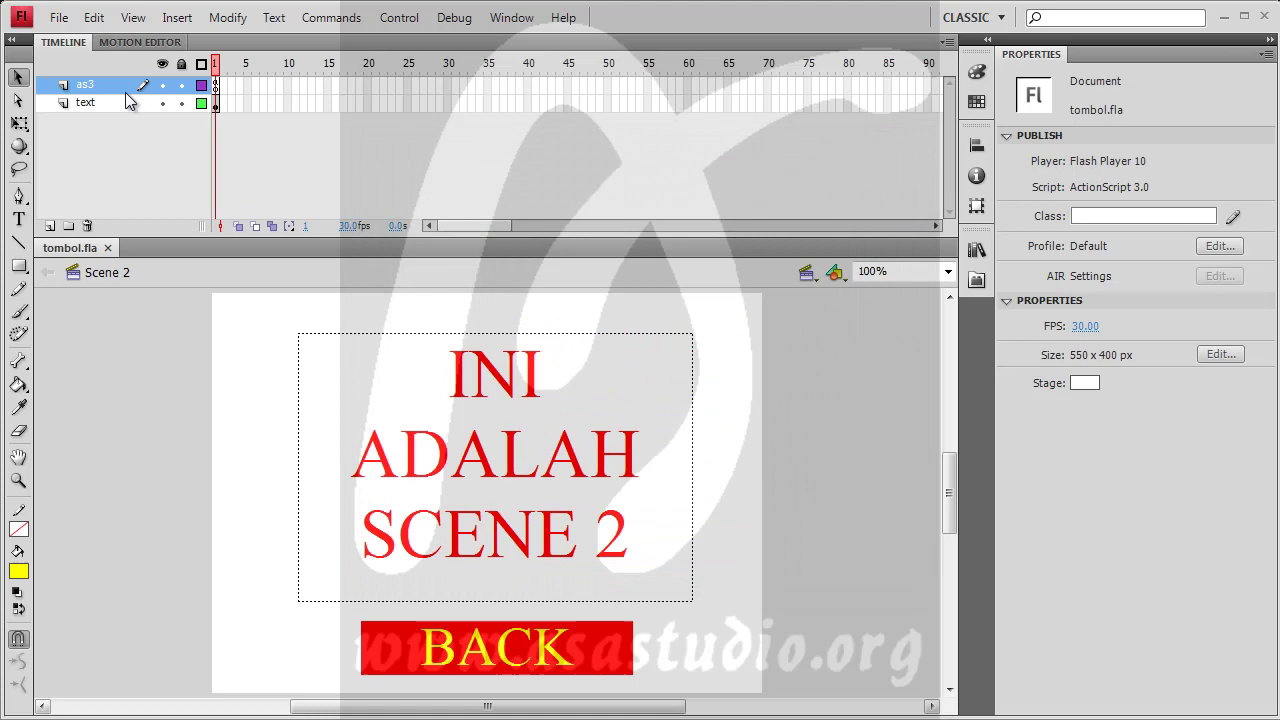
# Create a new Flash File (ActionScript 3.0) document.
pyautogui.click(58, 18)
pyautogui.click(94, 42)
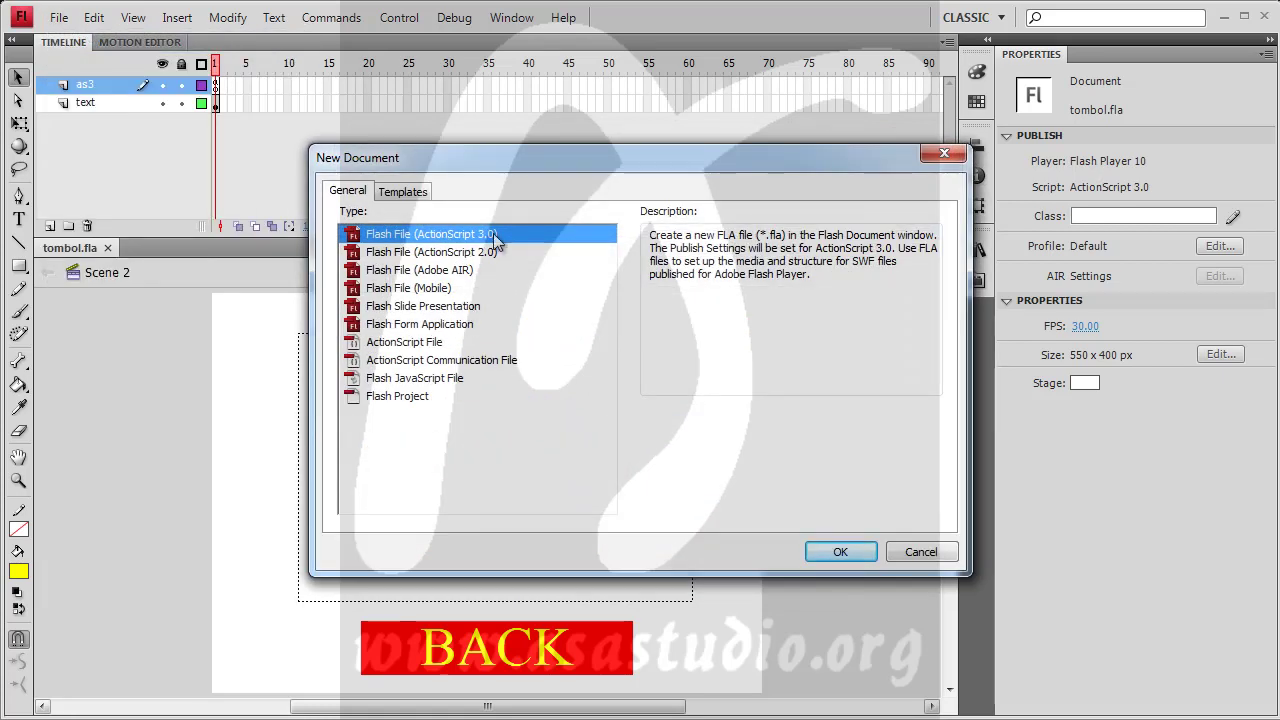
pyautogui.click(838, 551)
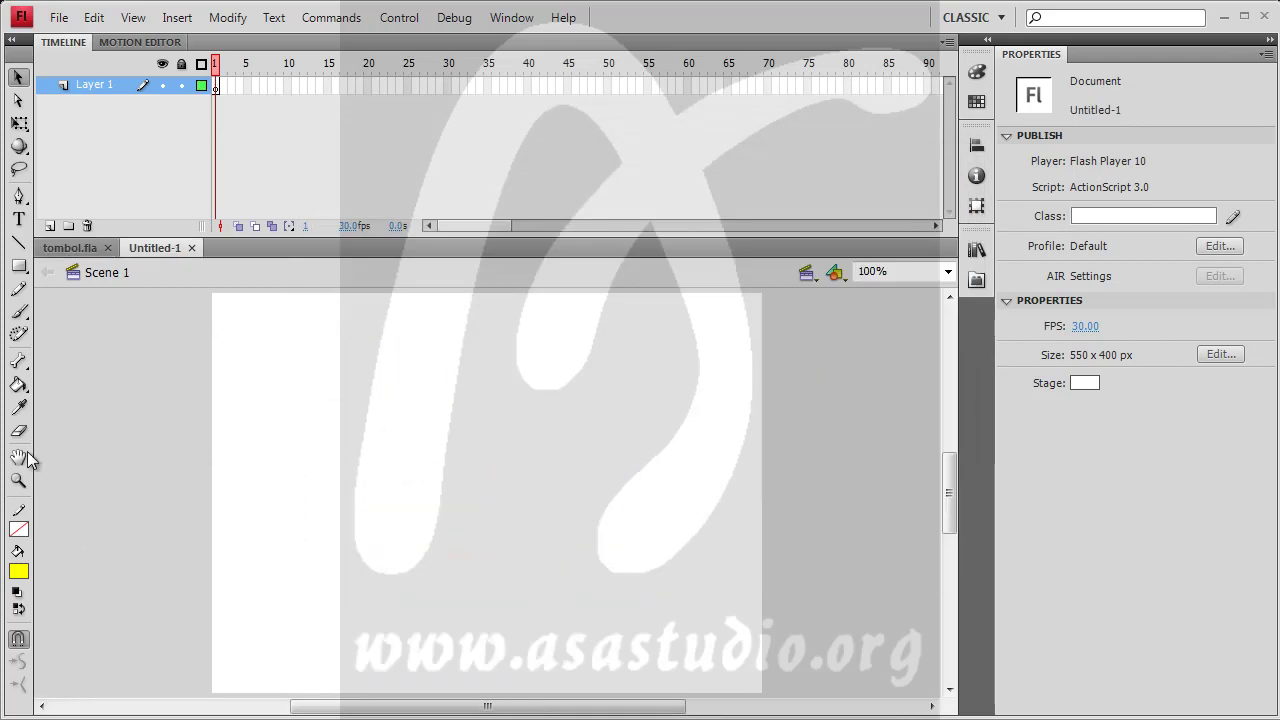
# Draw a borderless rectangle about 217 × 52 px in the upper-left part of the stage and fill it with blue #0066FF.
pyautogui.click(19, 266)
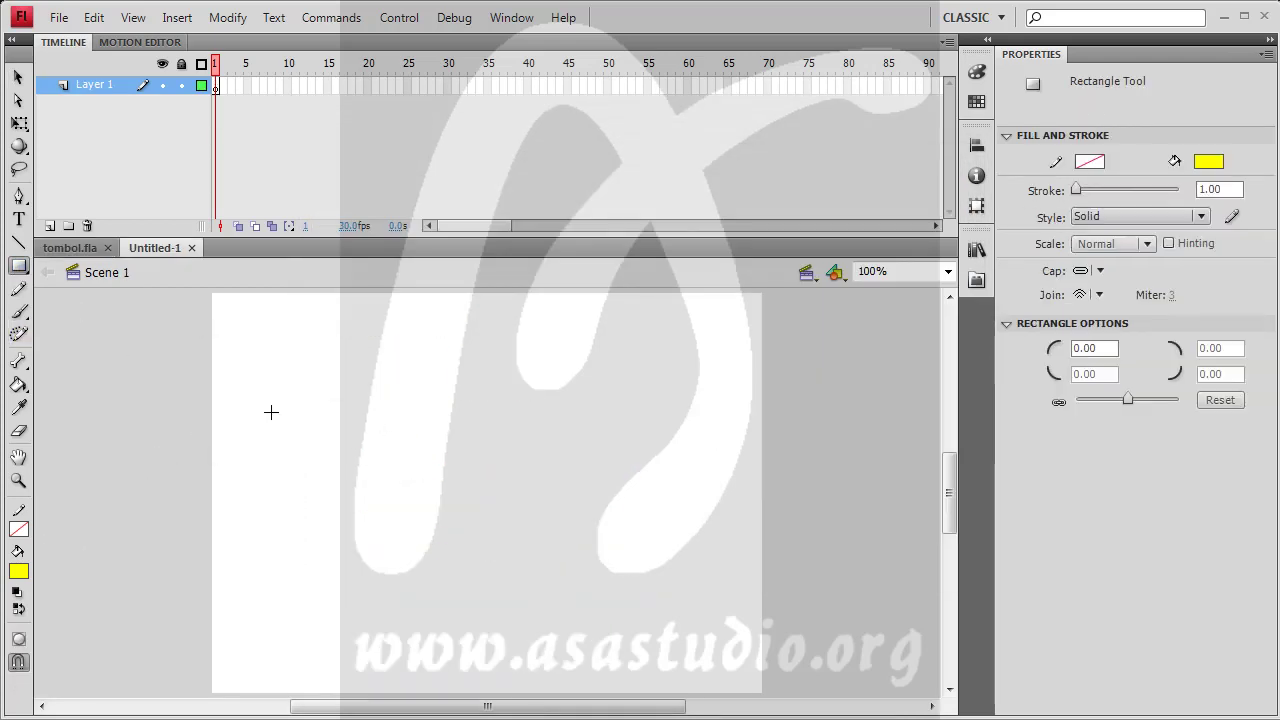
pyautogui.moveTo(262, 406); pyautogui.dragTo(479, 458)
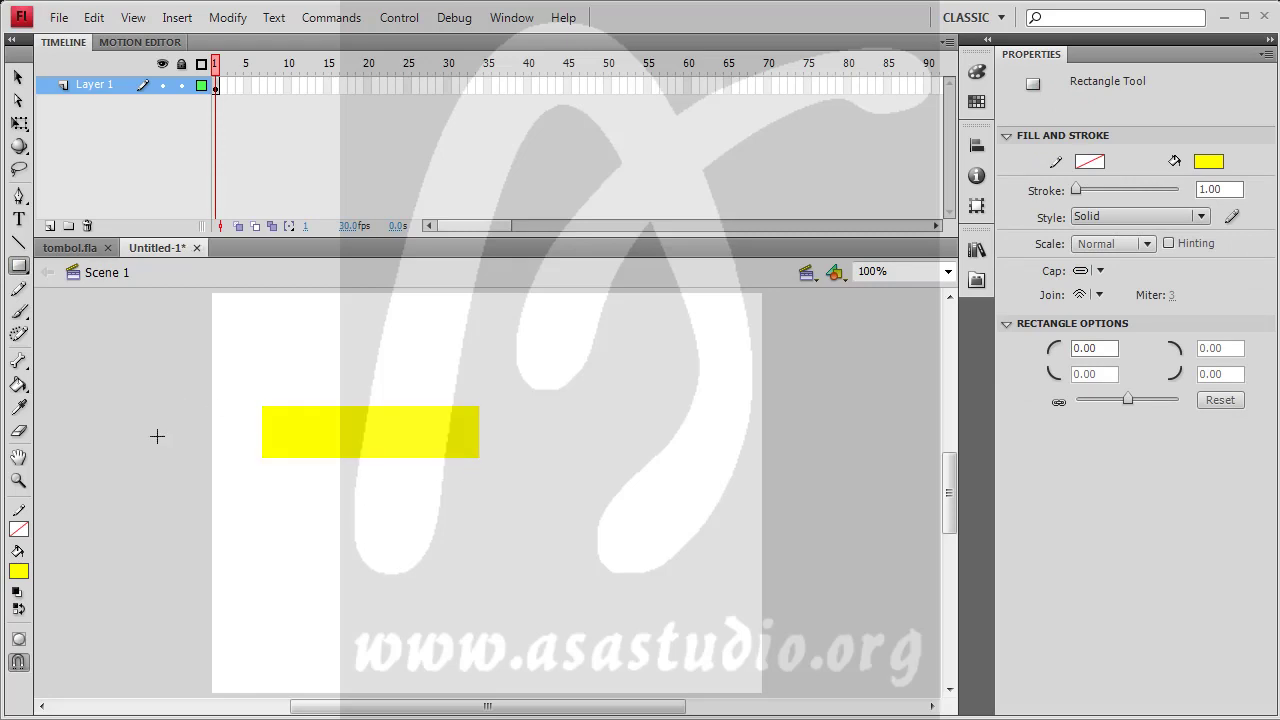
pyautogui.click(18, 77)
pyautogui.click(300, 430)
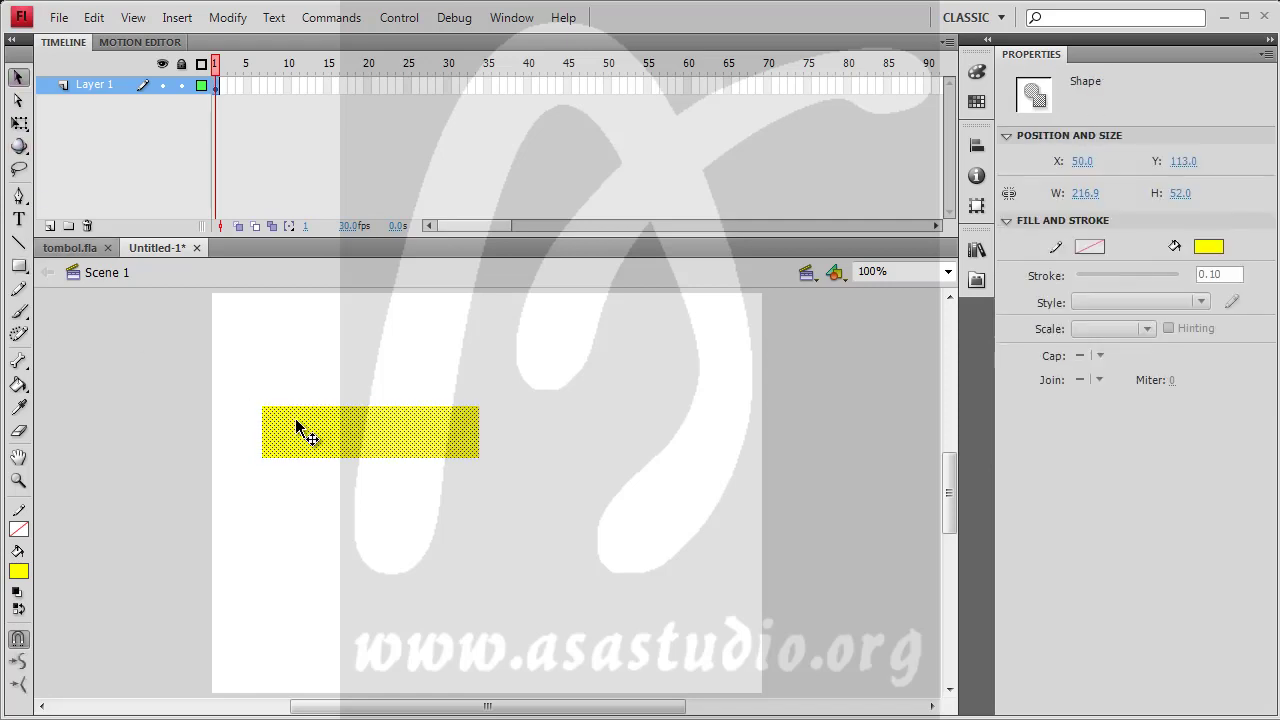
pyautogui.click(1210, 247)
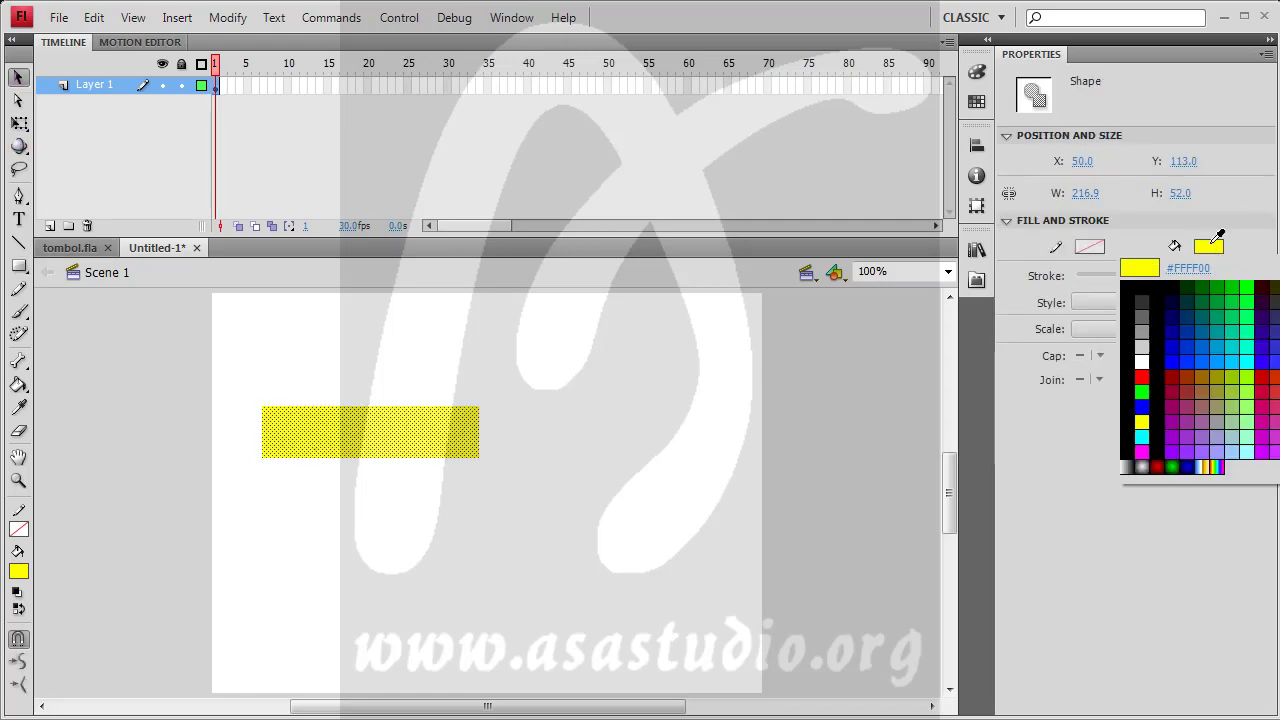
pyautogui.click(1212, 356)
# Convert the blue rectangle to a Button symbol named tombol1 and name its instance tombol1.
pyautogui.click(340, 440)
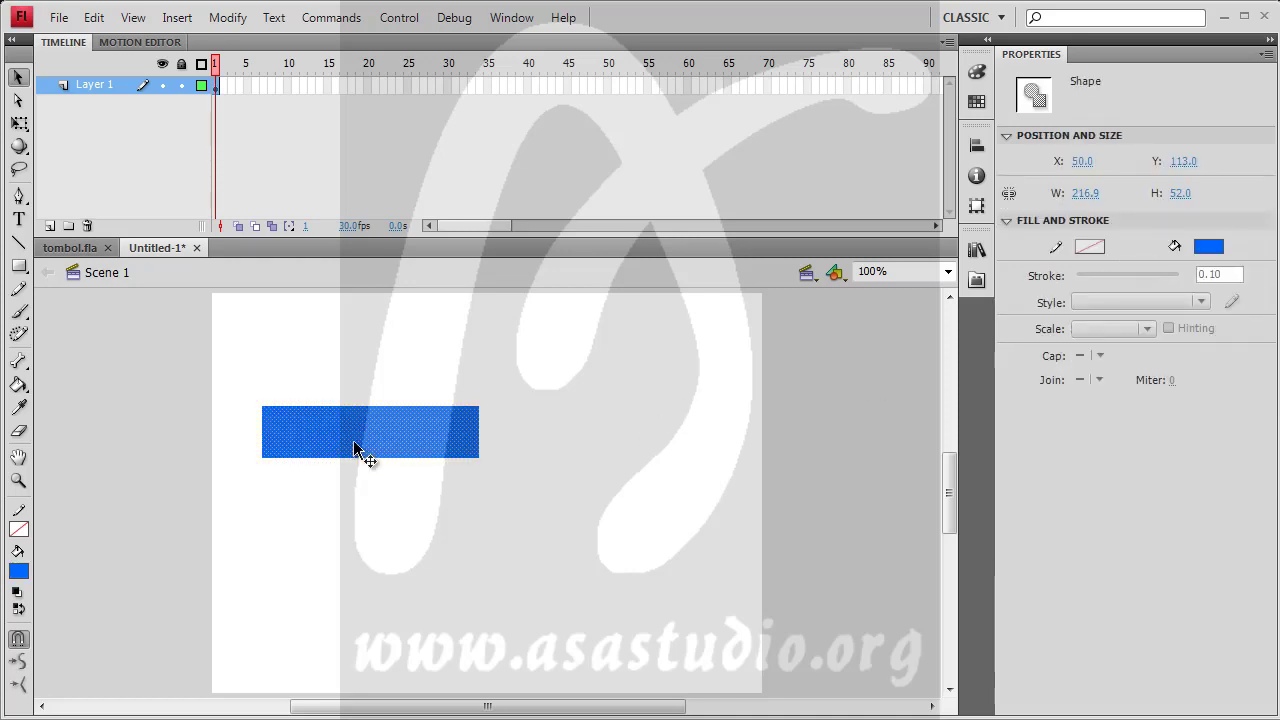
pyautogui.click(222, 18)
pyautogui.click(240, 72)
pyautogui.click(640, 253)
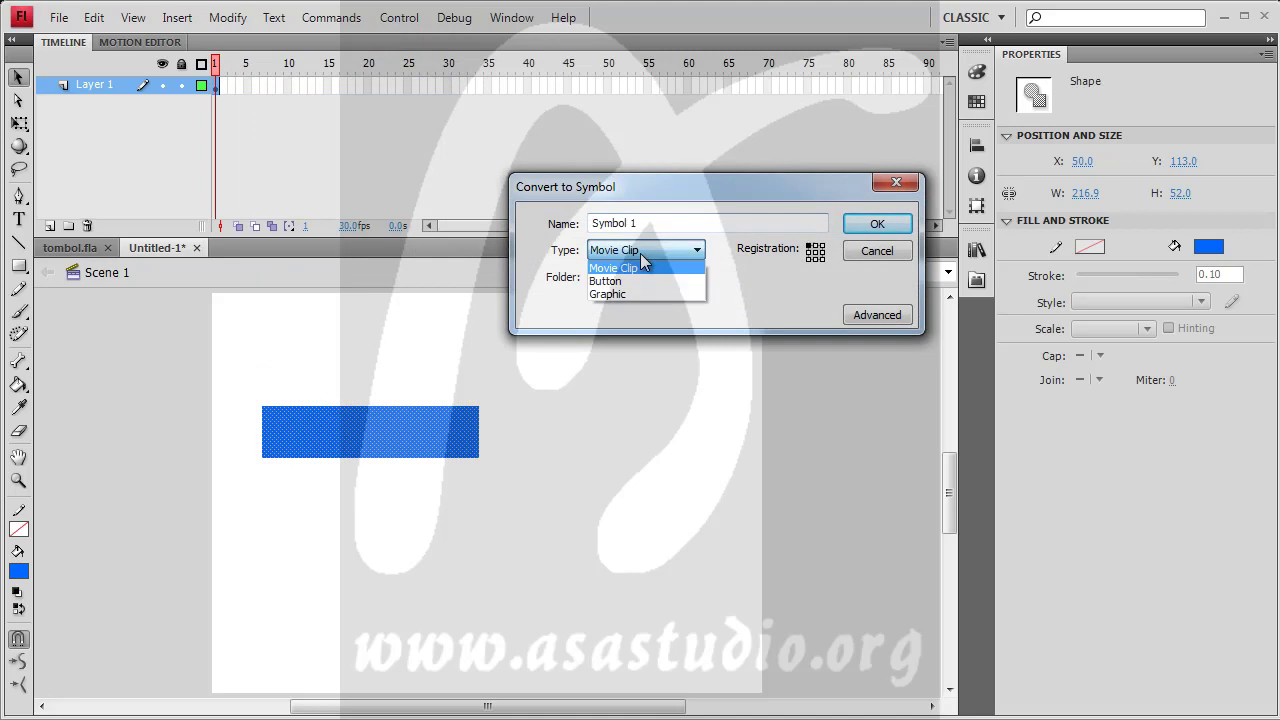
pyautogui.click(641, 279)
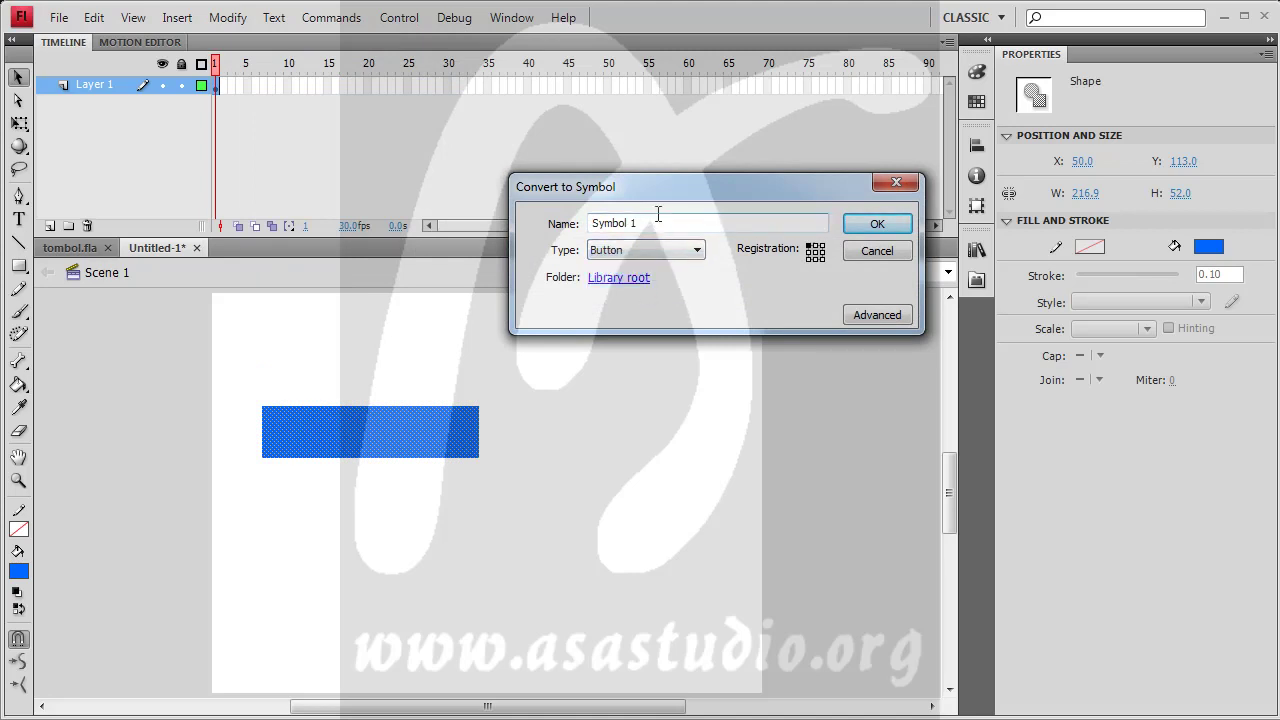
pyautogui.moveTo(659, 223); pyautogui.dragTo(515, 231)
pyautogui.write('tombol1')
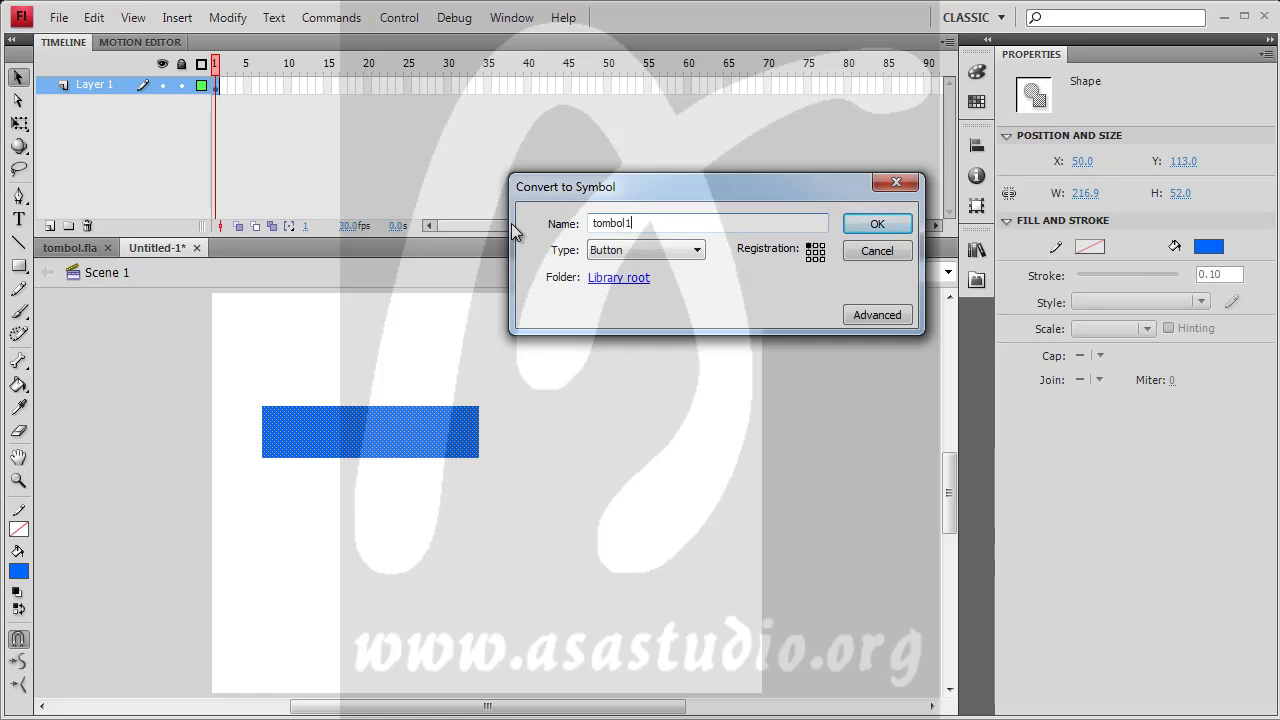
pyautogui.click(875, 228)
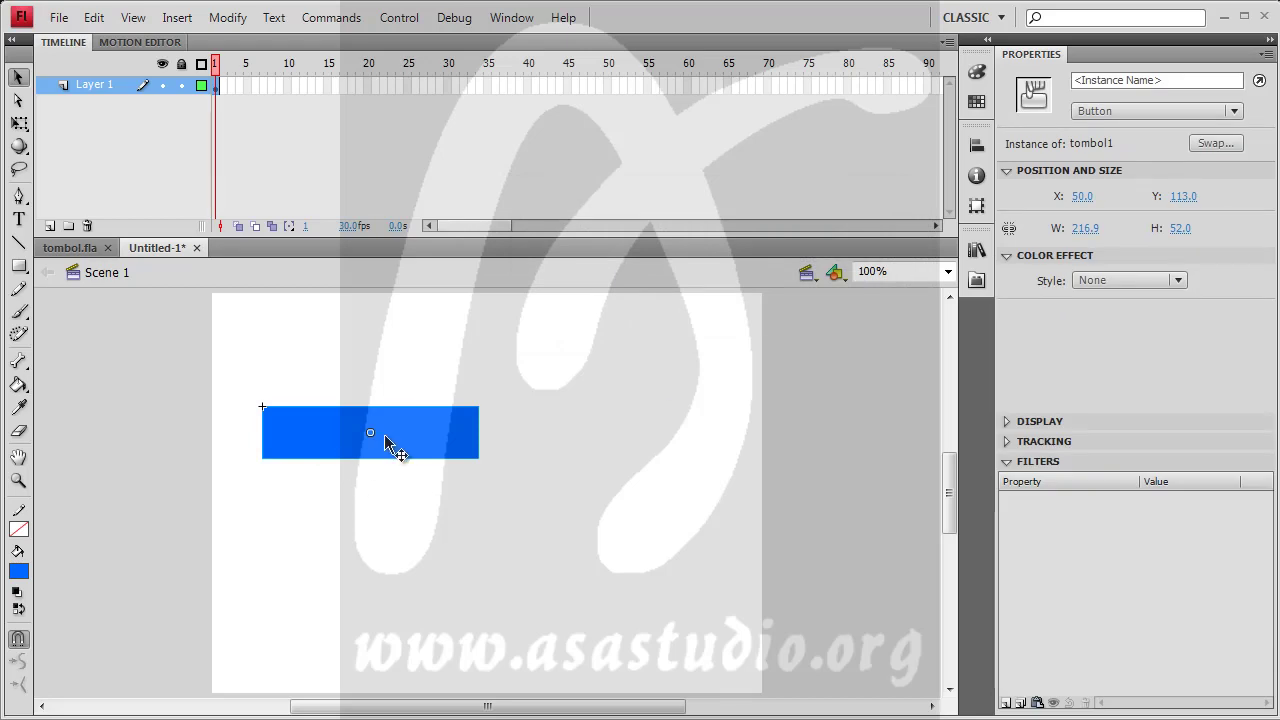
pyautogui.click(1105, 80)
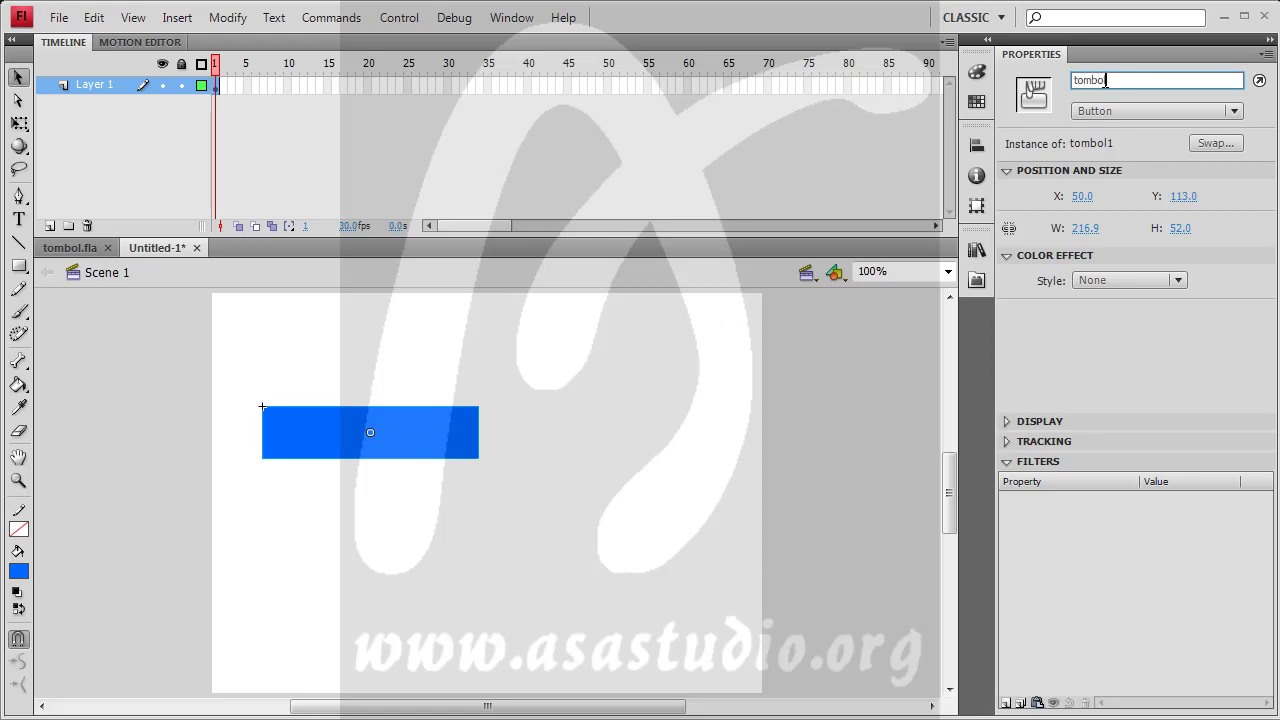
pyautogui.press('Return')
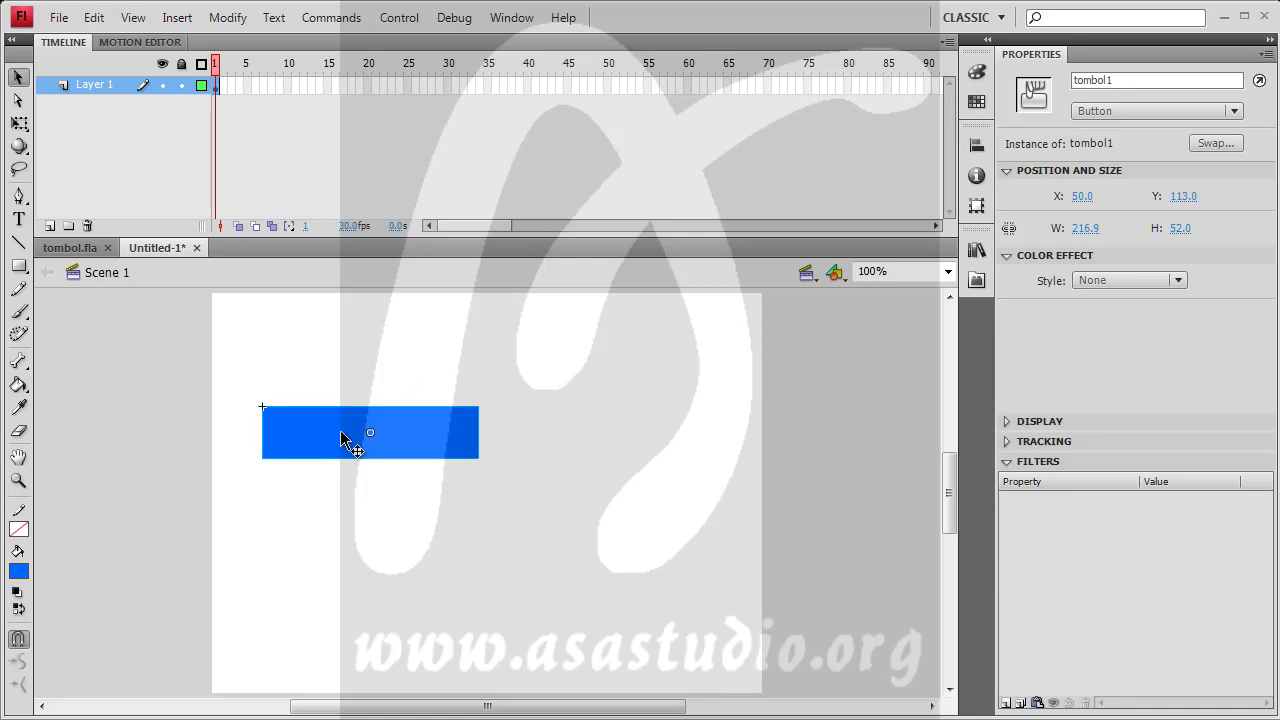
# Open the tombol1 button symbol for editing and insert a keyframe in its Over state.
pyautogui.doubleClick(341, 440)
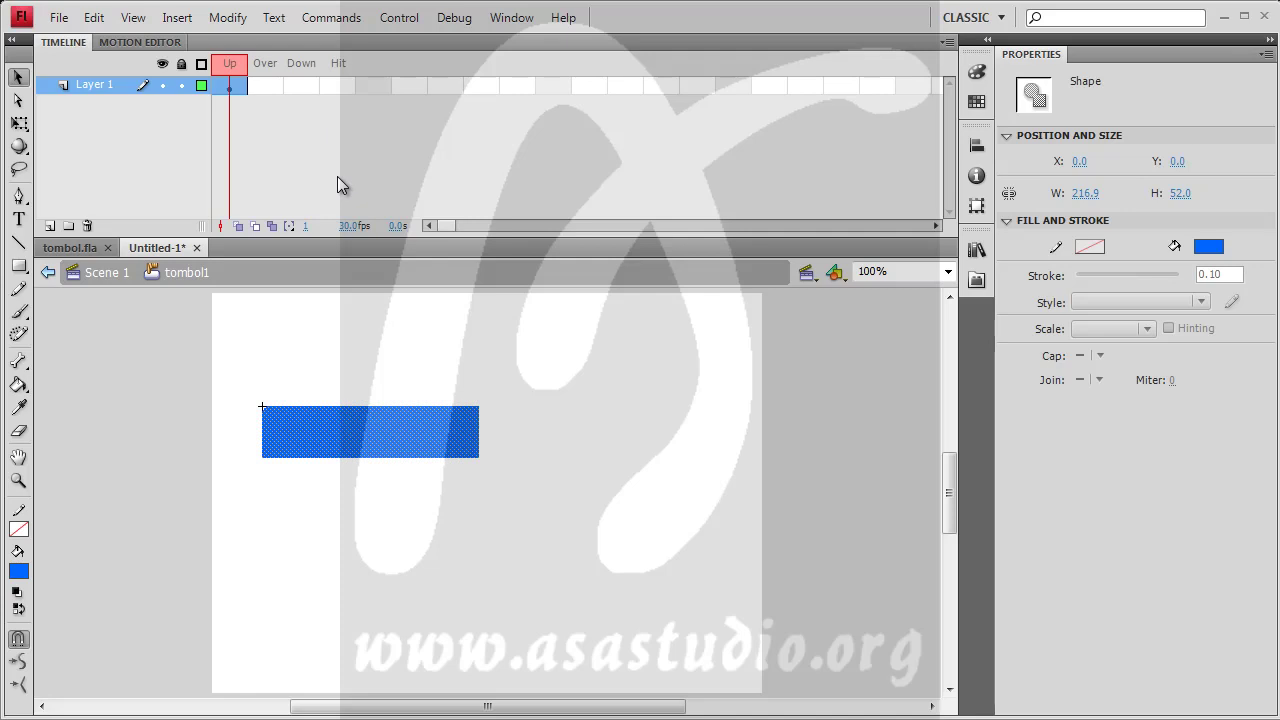
pyautogui.click(269, 87)
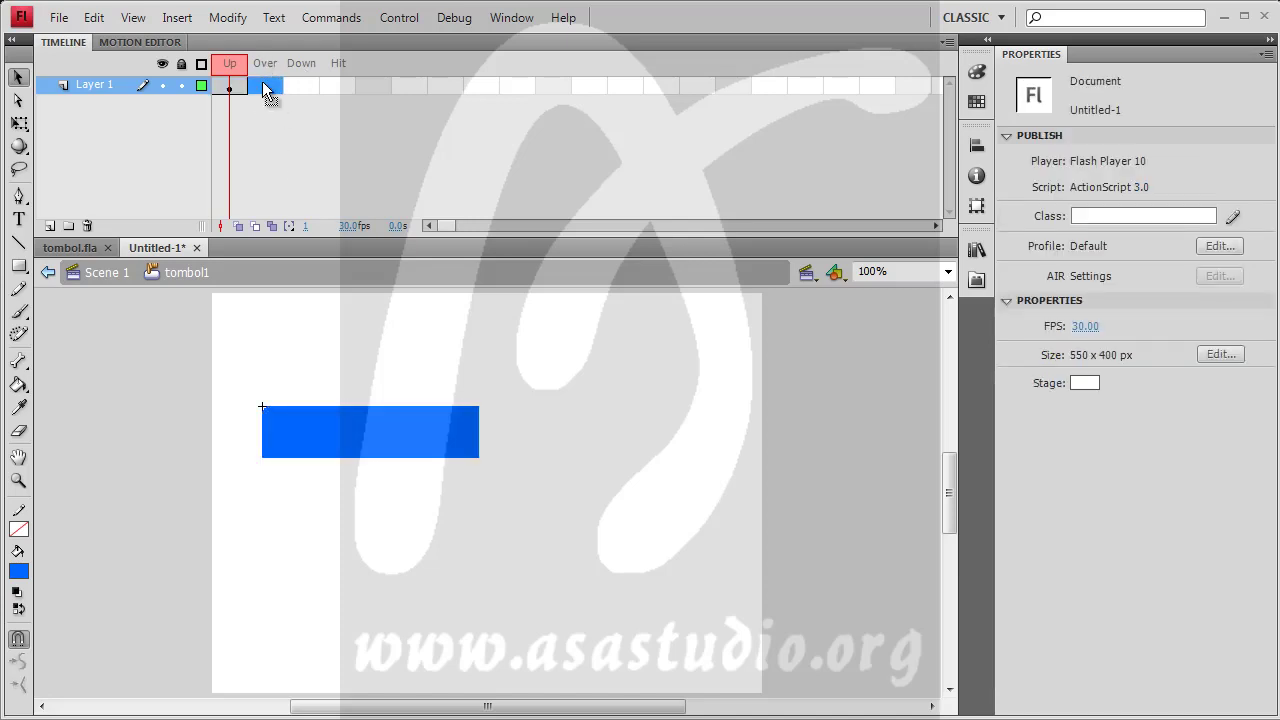
pyautogui.click(174, 18)
pyautogui.moveTo(205, 147)
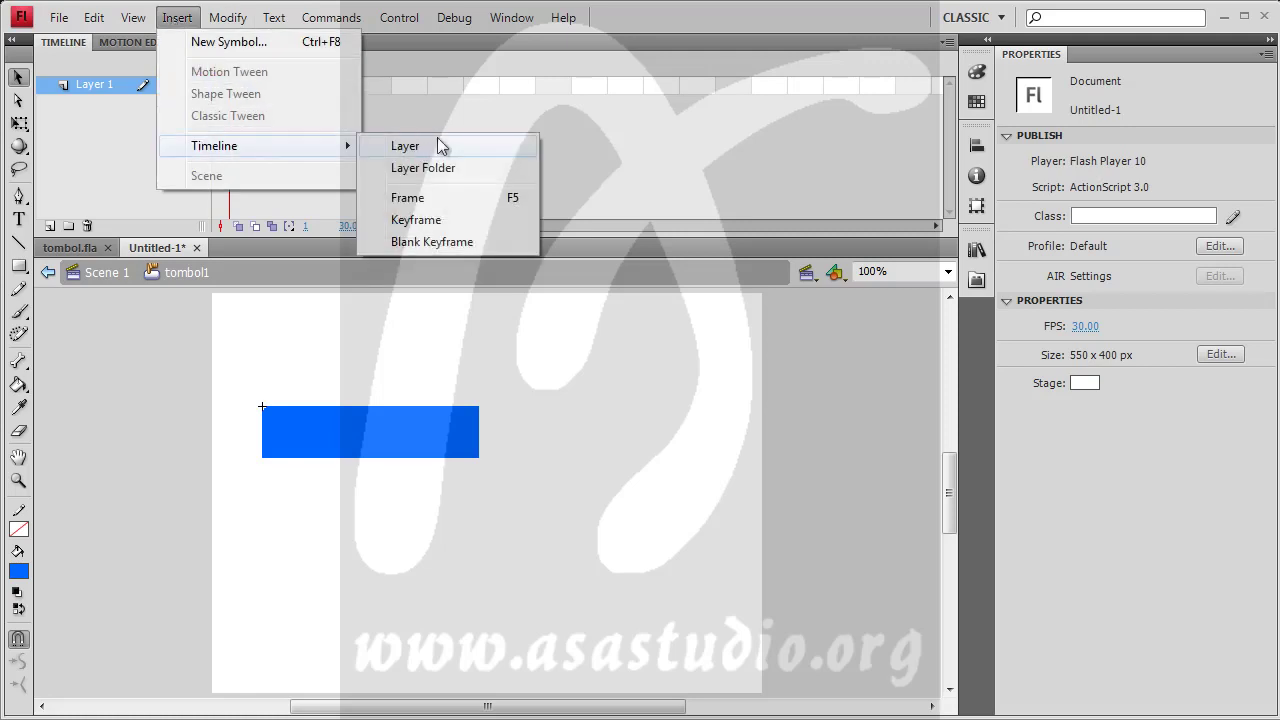
pyautogui.click(444, 219)
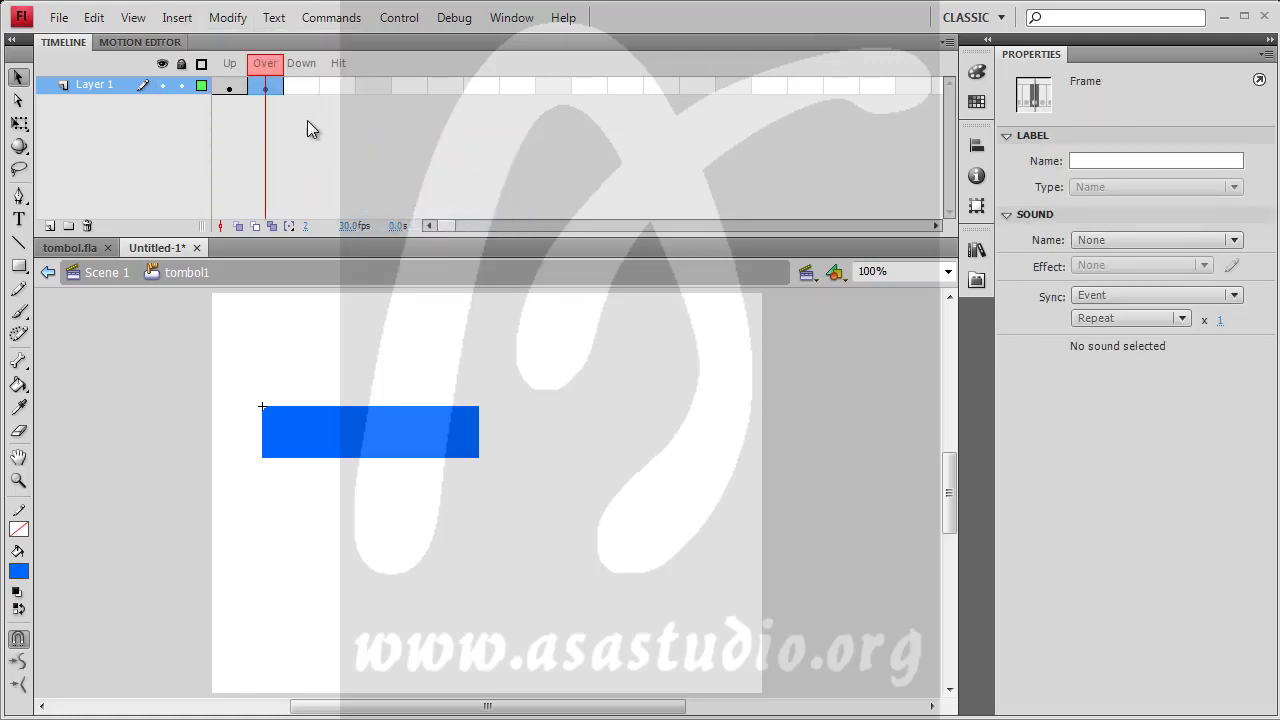
# Fill the Over-state rectangle with the lighter blue #0098FF.
pyautogui.click(337, 432)
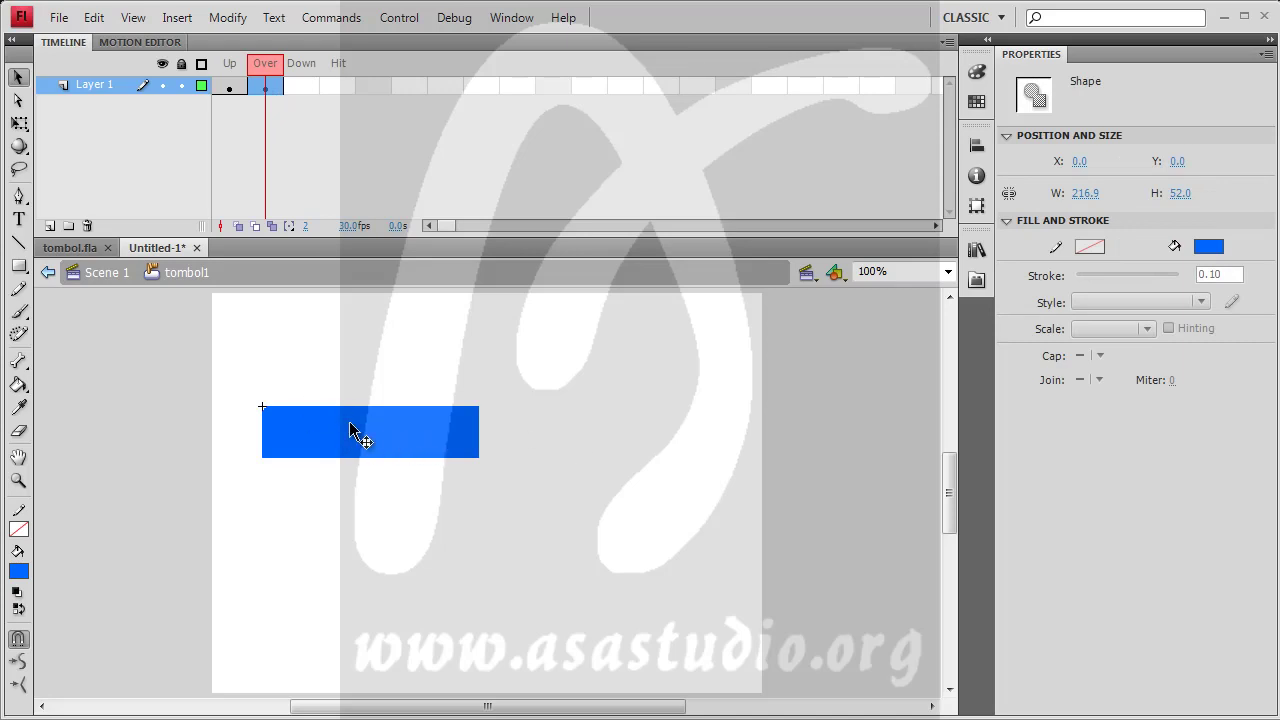
pyautogui.click(1207, 247)
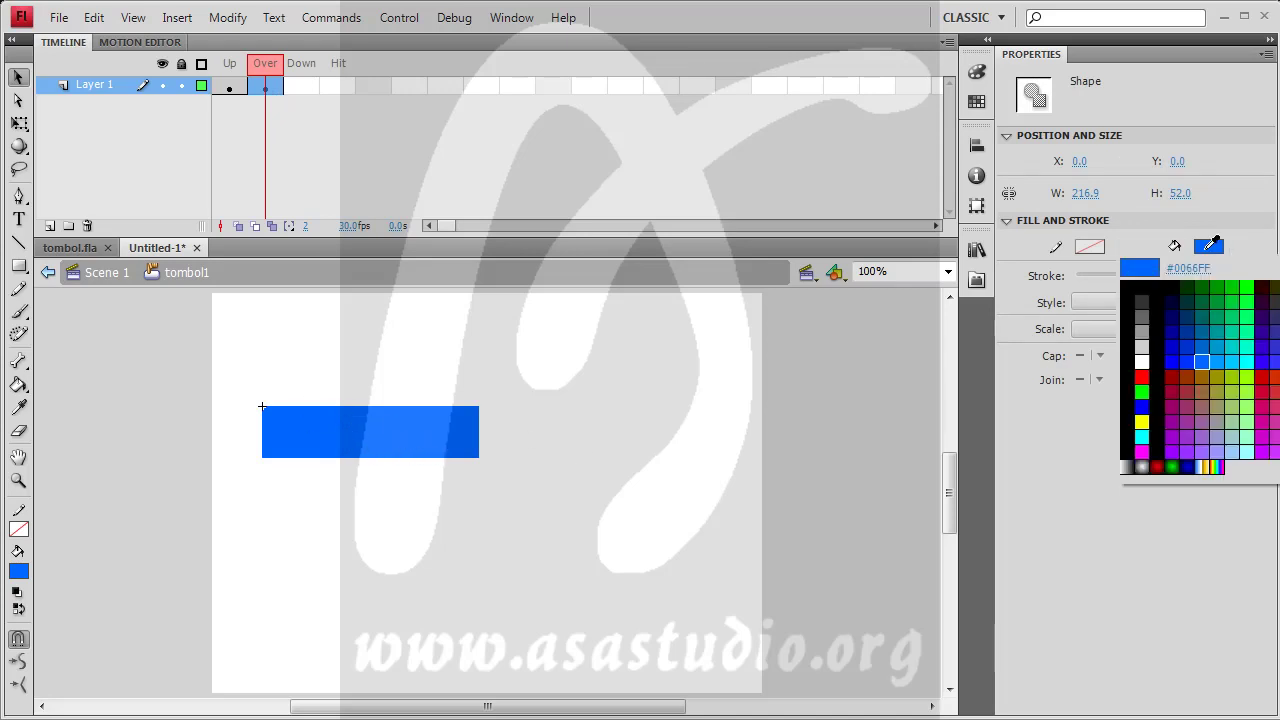
pyautogui.click(1217, 359)
pyautogui.click(501, 366)
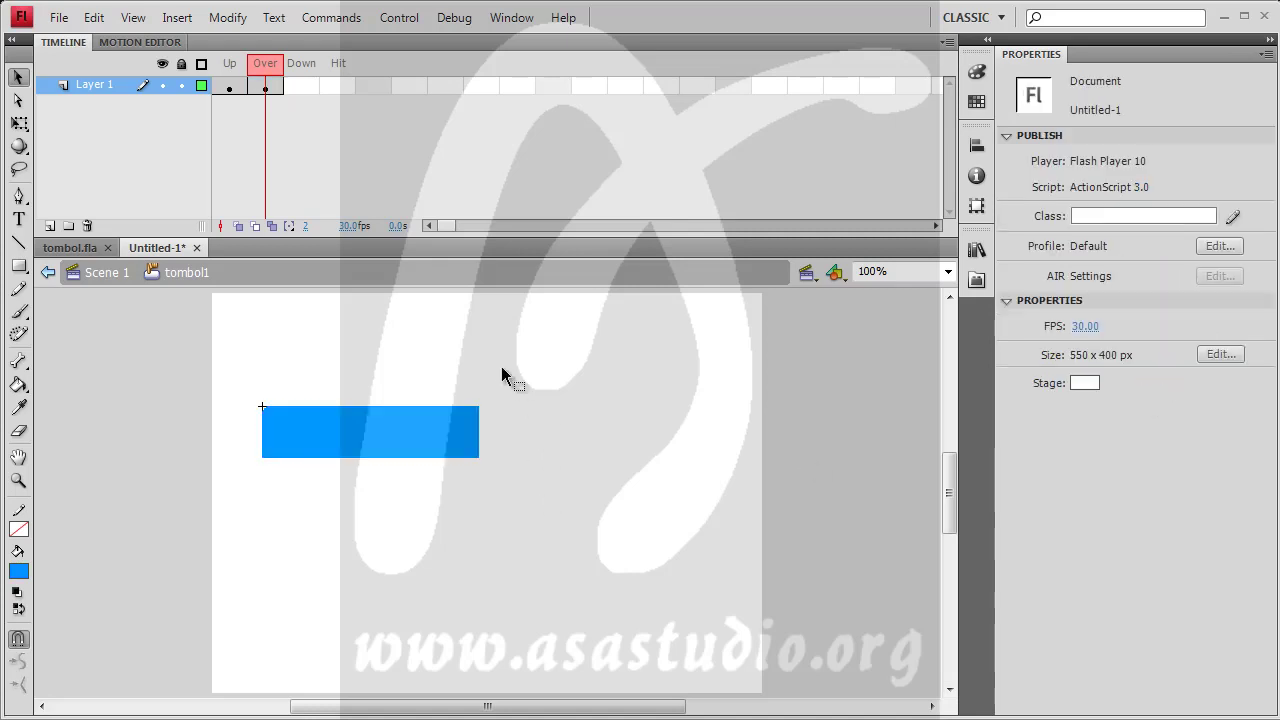
# Test the movie to check the button's rollover color, and close the preview.
pyautogui.click(398, 18)
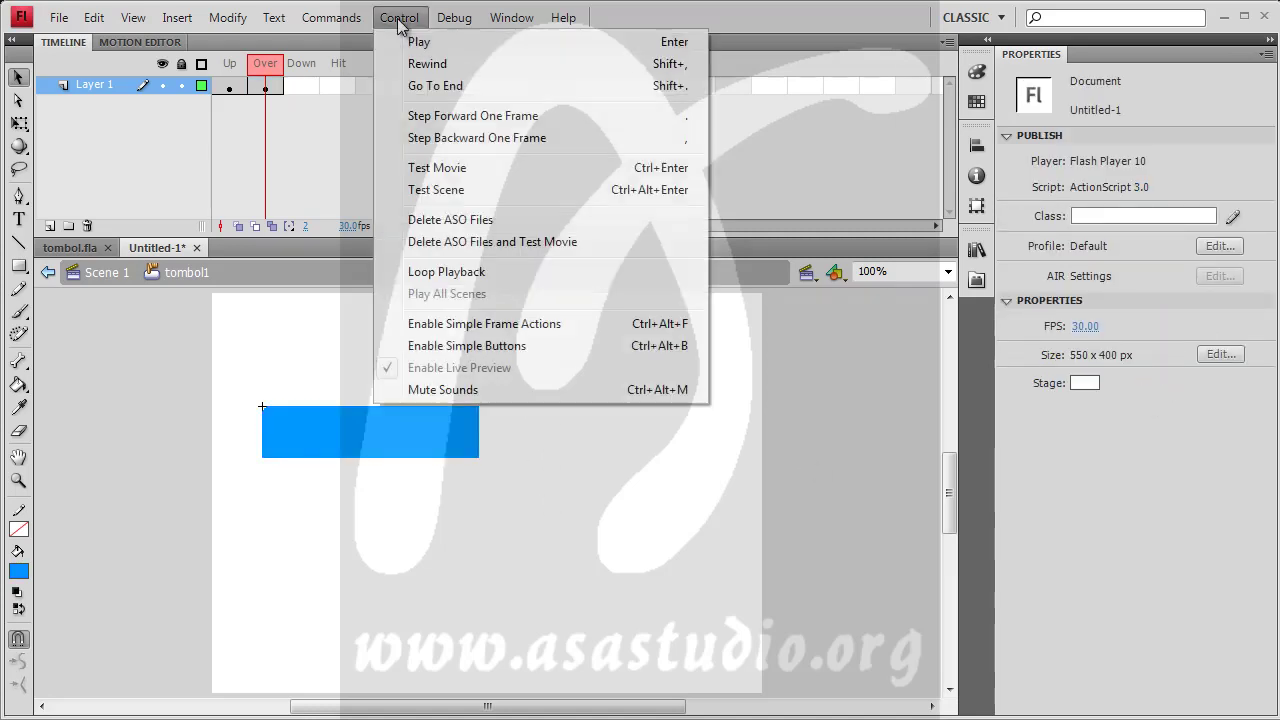
pyautogui.click(425, 168)
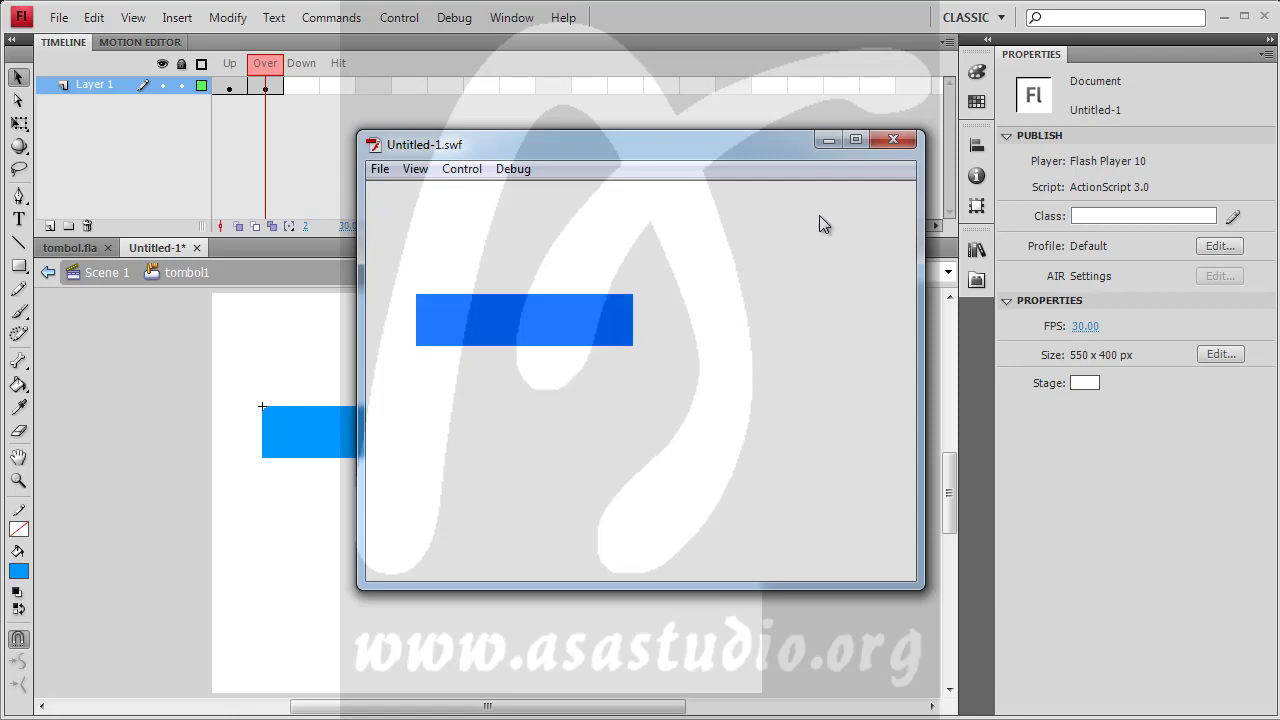
pyautogui.click(892, 139)
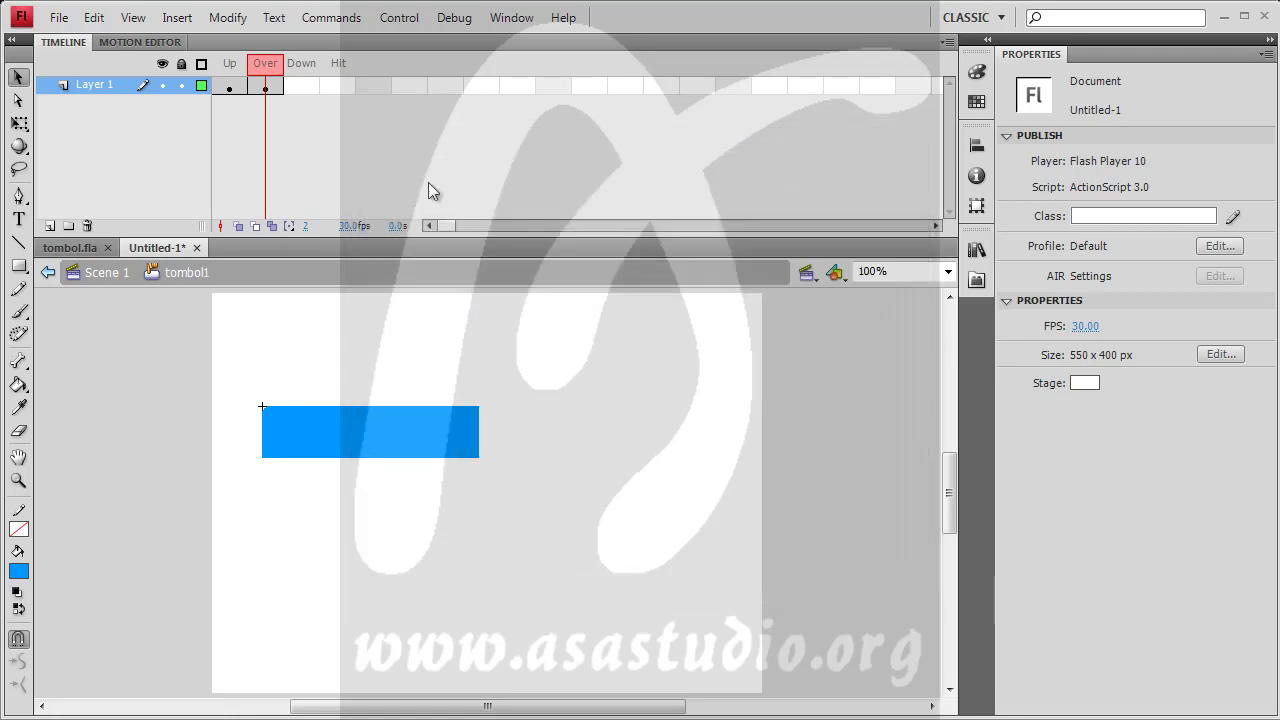
# Insert a keyframe in the Down state of the tombol1 button.
pyautogui.click(293, 84)
pyautogui.click(177, 18)
pyautogui.moveTo(216, 150)
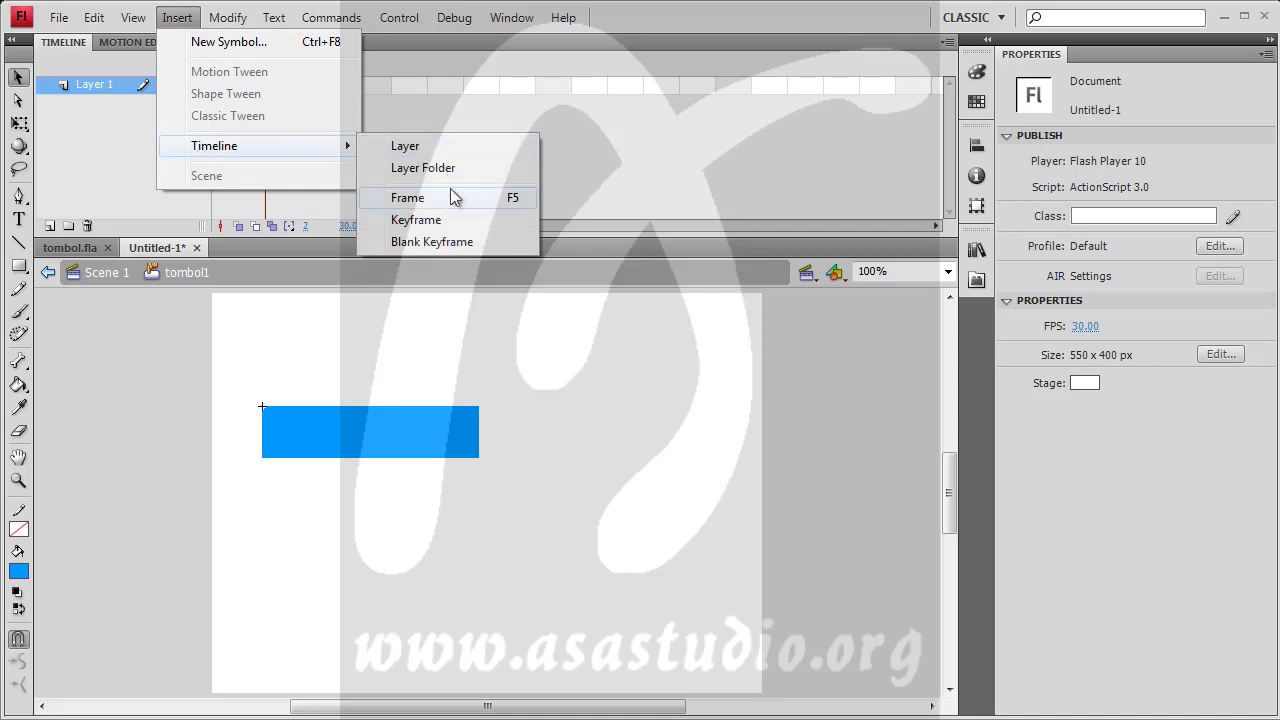
pyautogui.click(450, 220)
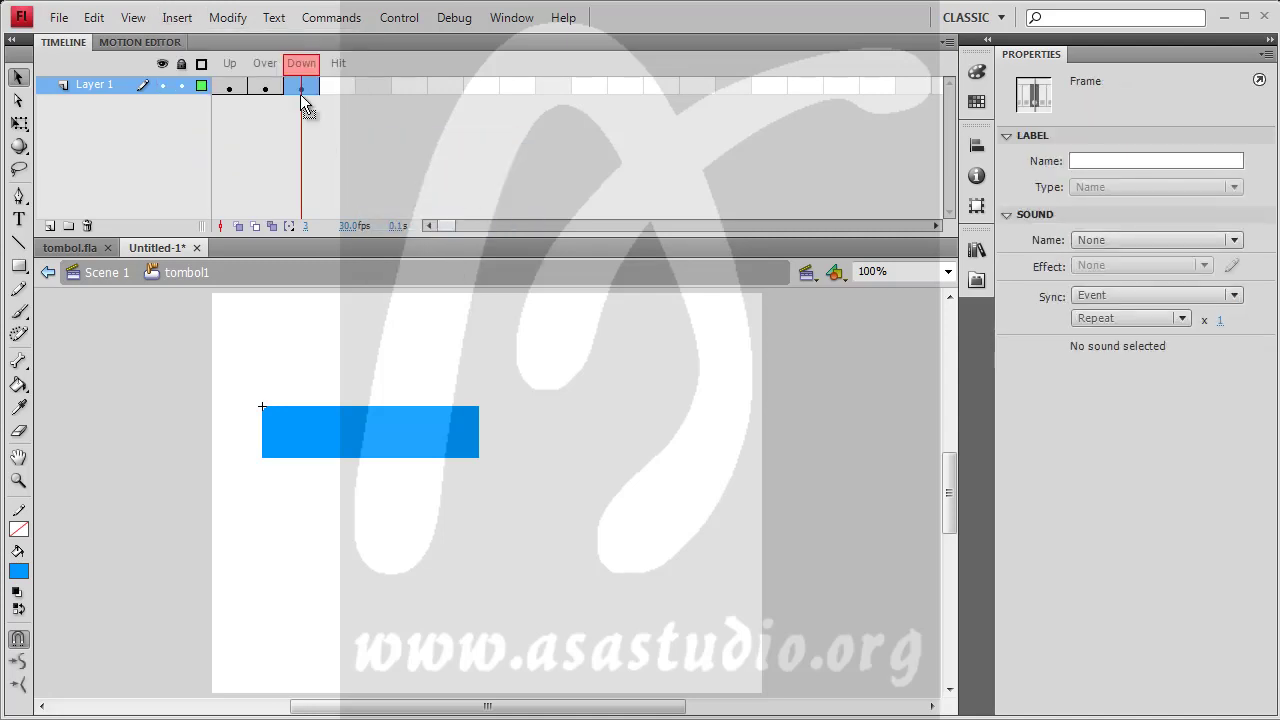
# Fill the Down-state rectangle of the tombol1 button with red #FF0000.
pyautogui.click(351, 433)
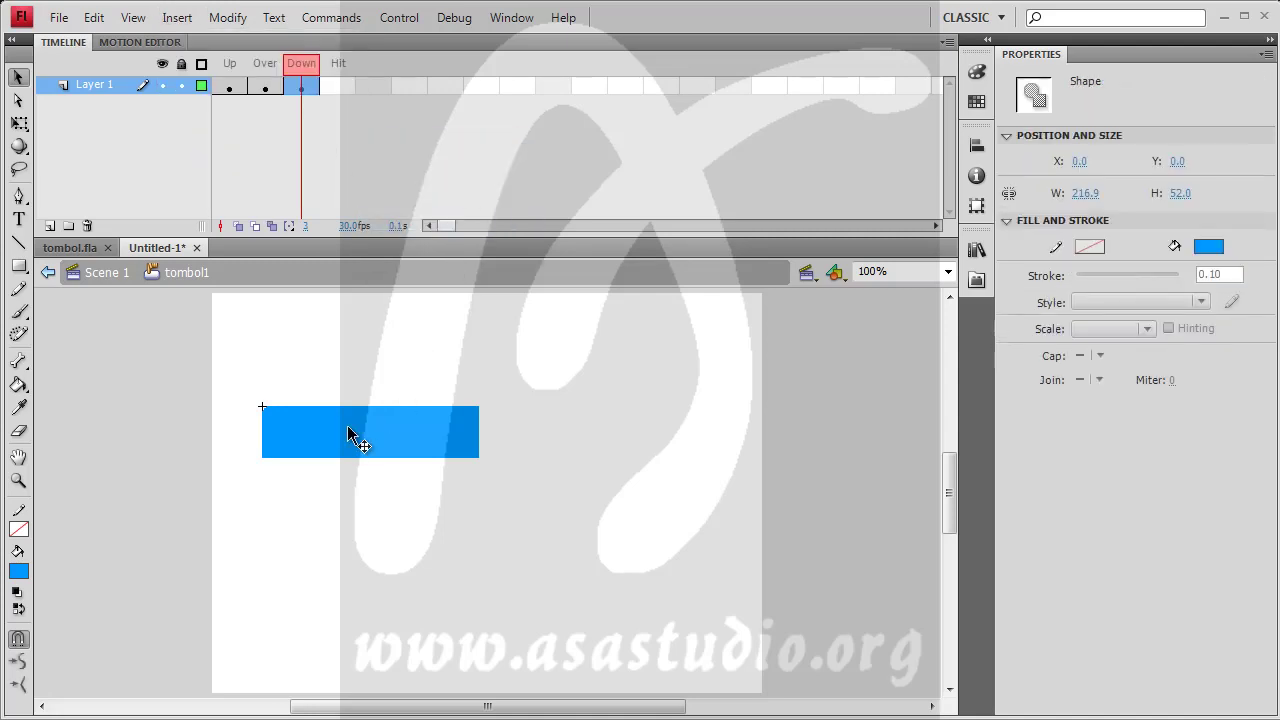
pyautogui.click(1207, 247)
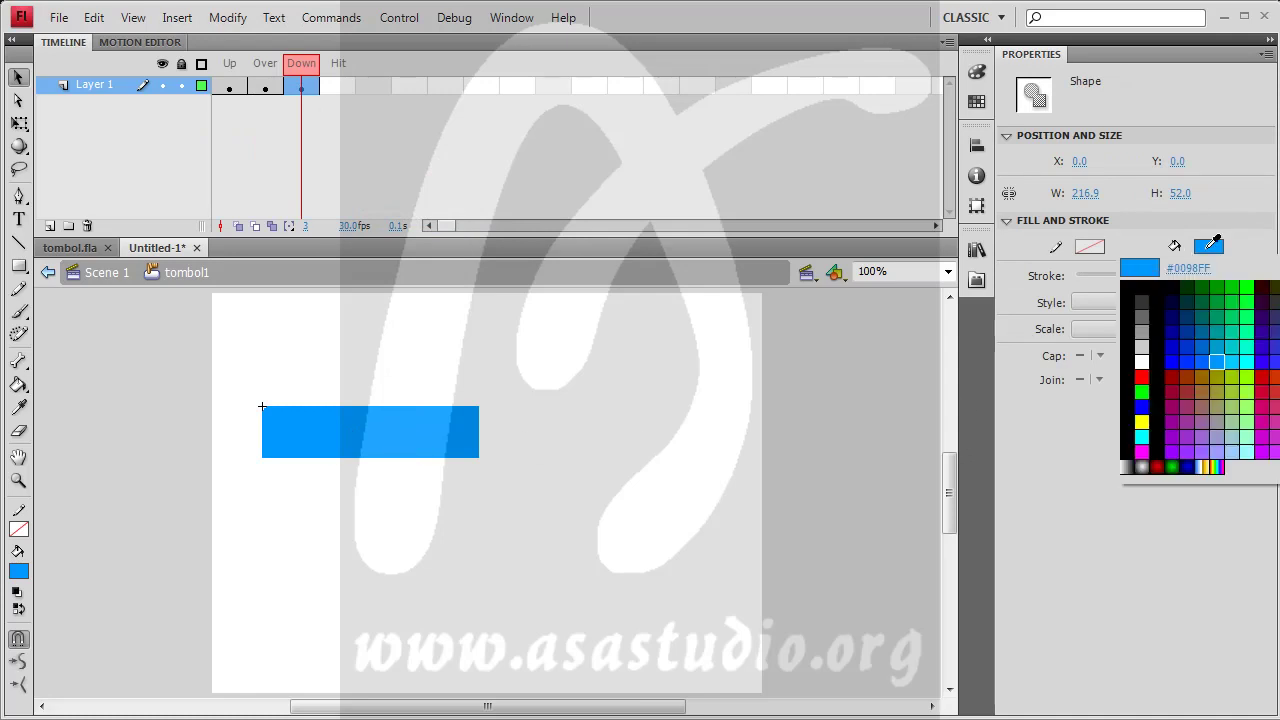
pyautogui.click(1143, 376)
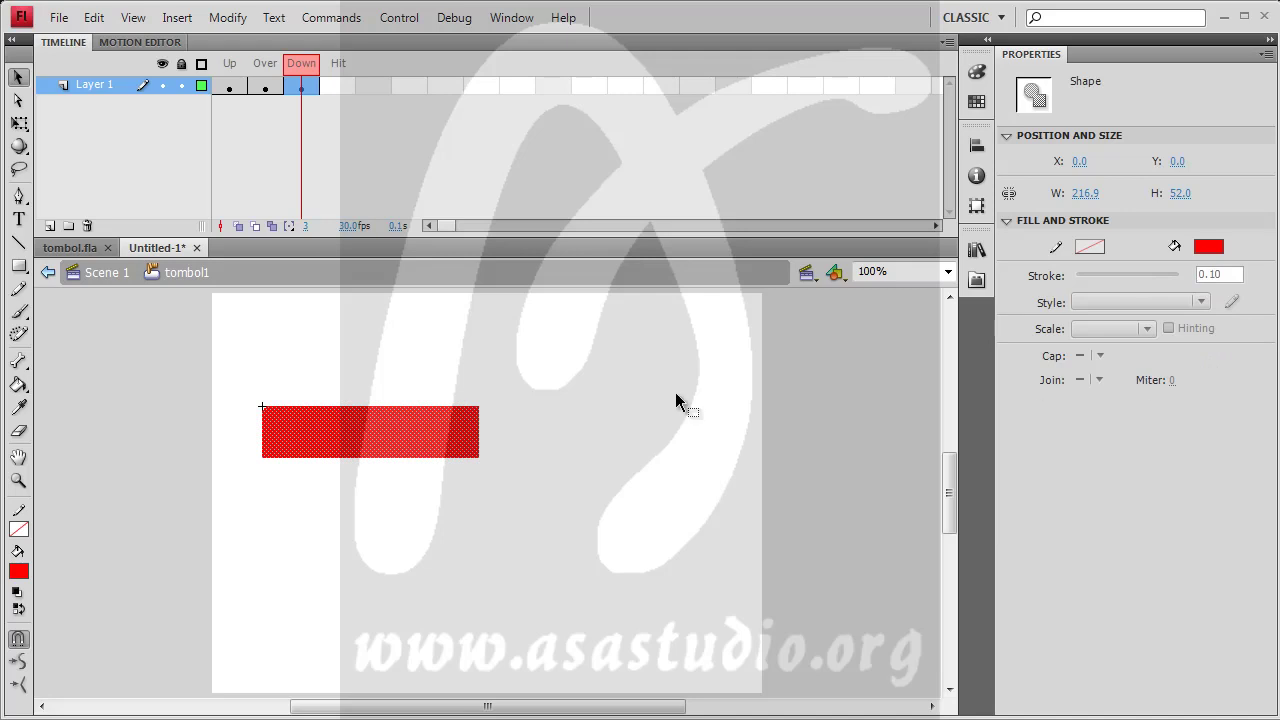
# Test the movie to check the button's color when pressed, and close the preview.
pyautogui.click(400, 18)
pyautogui.click(440, 168)
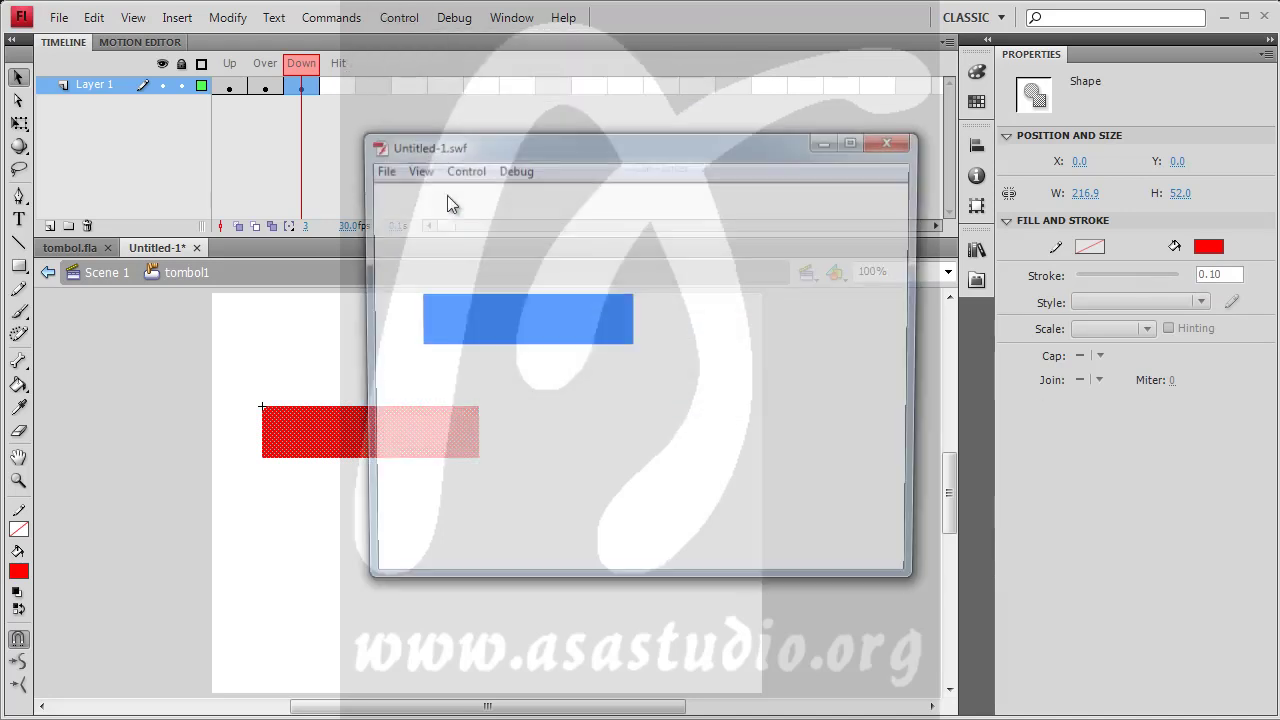
pyautogui.click(497, 332)
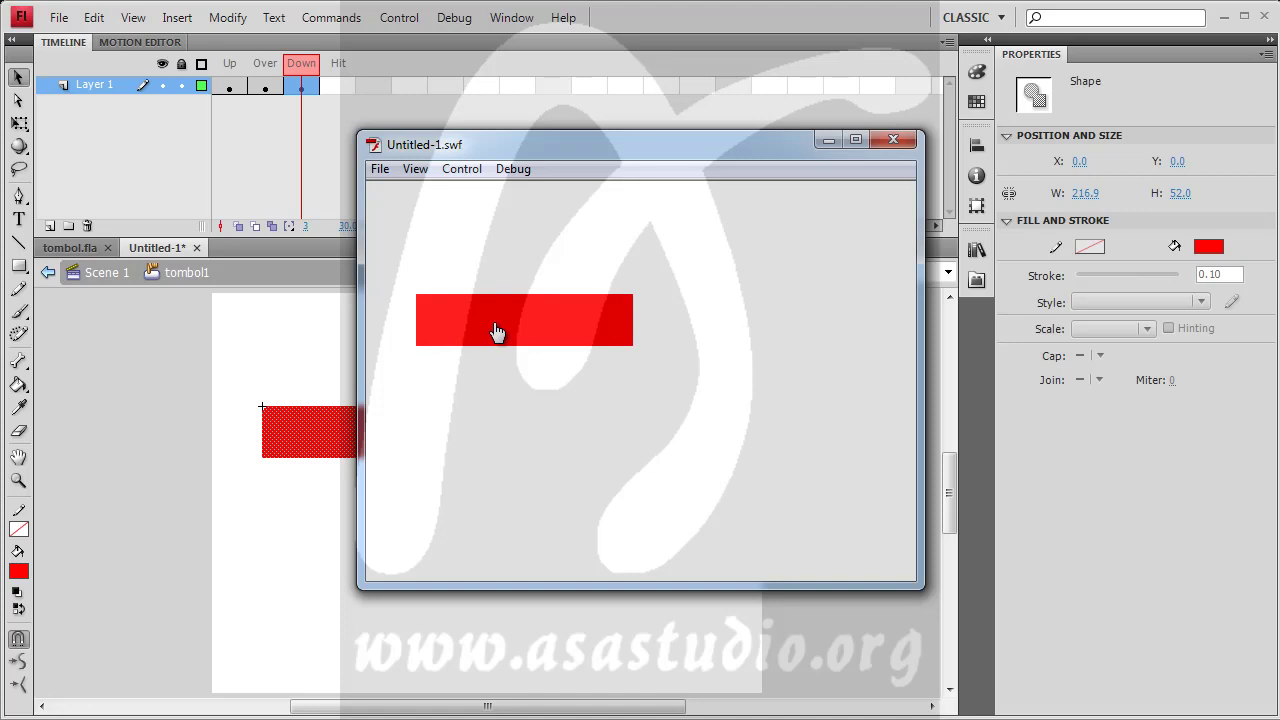
pyautogui.click(497, 332)
pyautogui.click(497, 332)
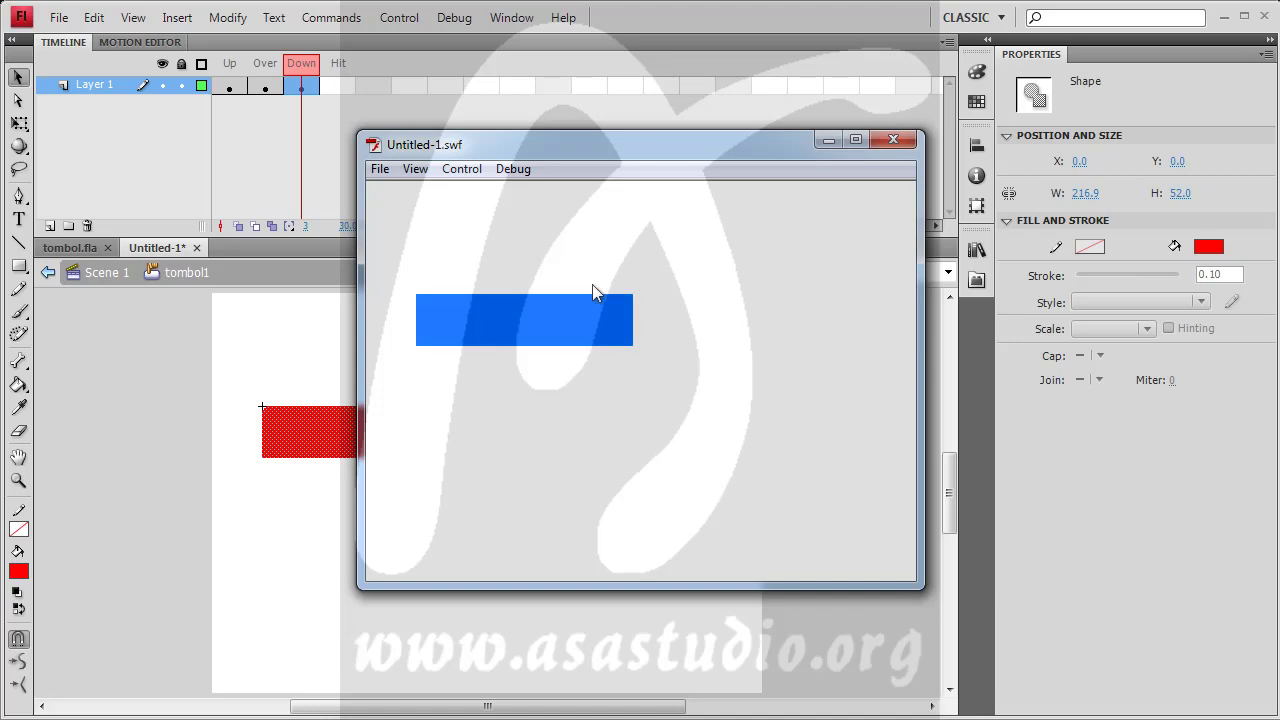
pyautogui.click(893, 140)
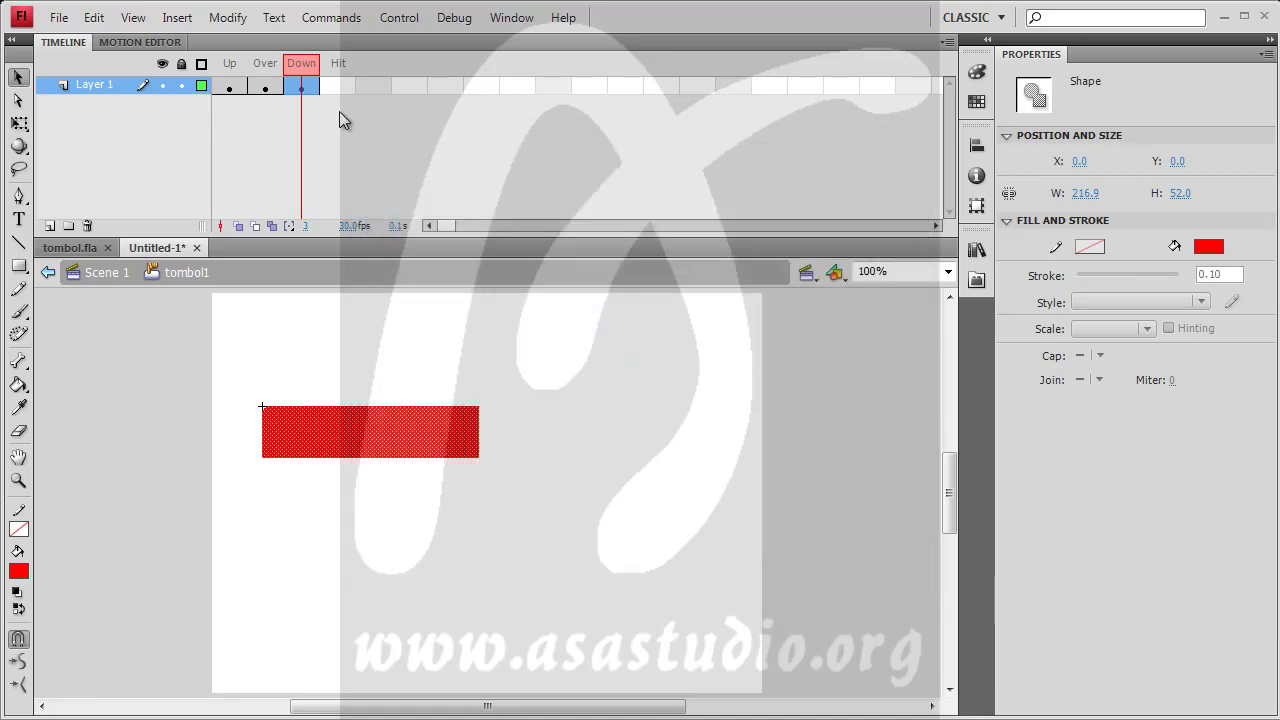
# Insert a keyframe in the Hit state of the tombol1 button.
pyautogui.click(334, 84)
pyautogui.click(178, 19)
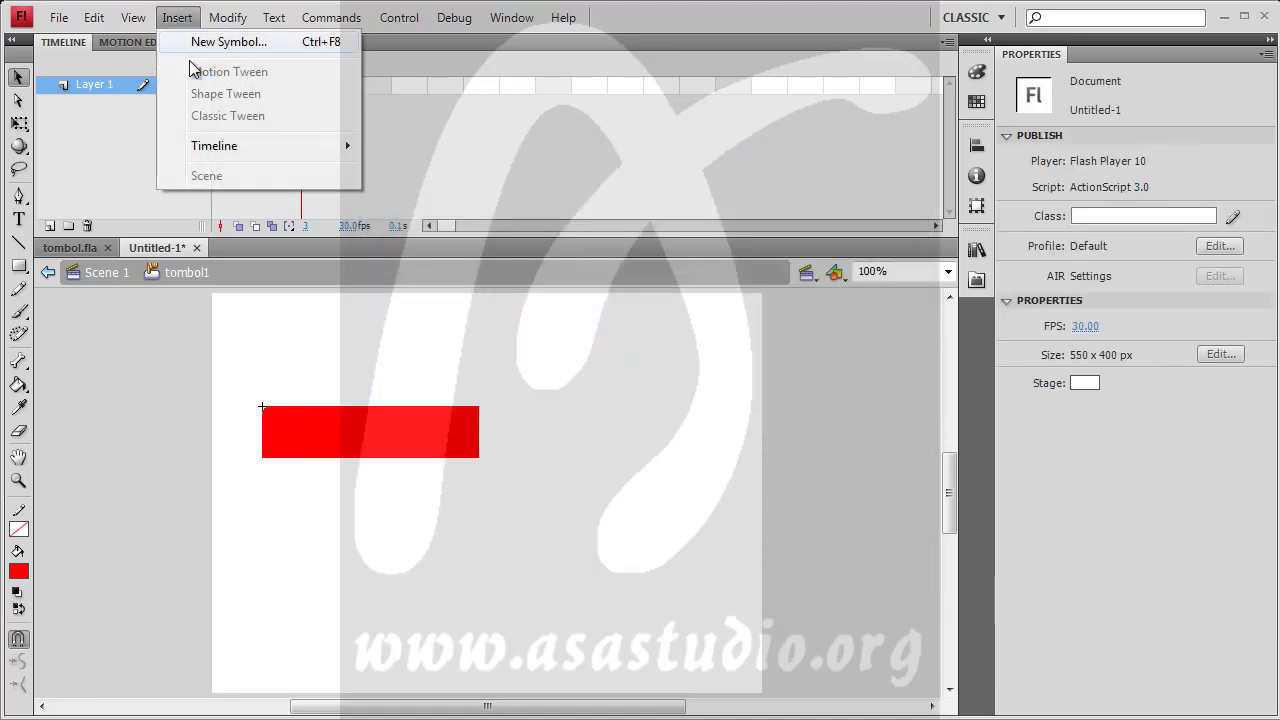
pyautogui.moveTo(300, 146)
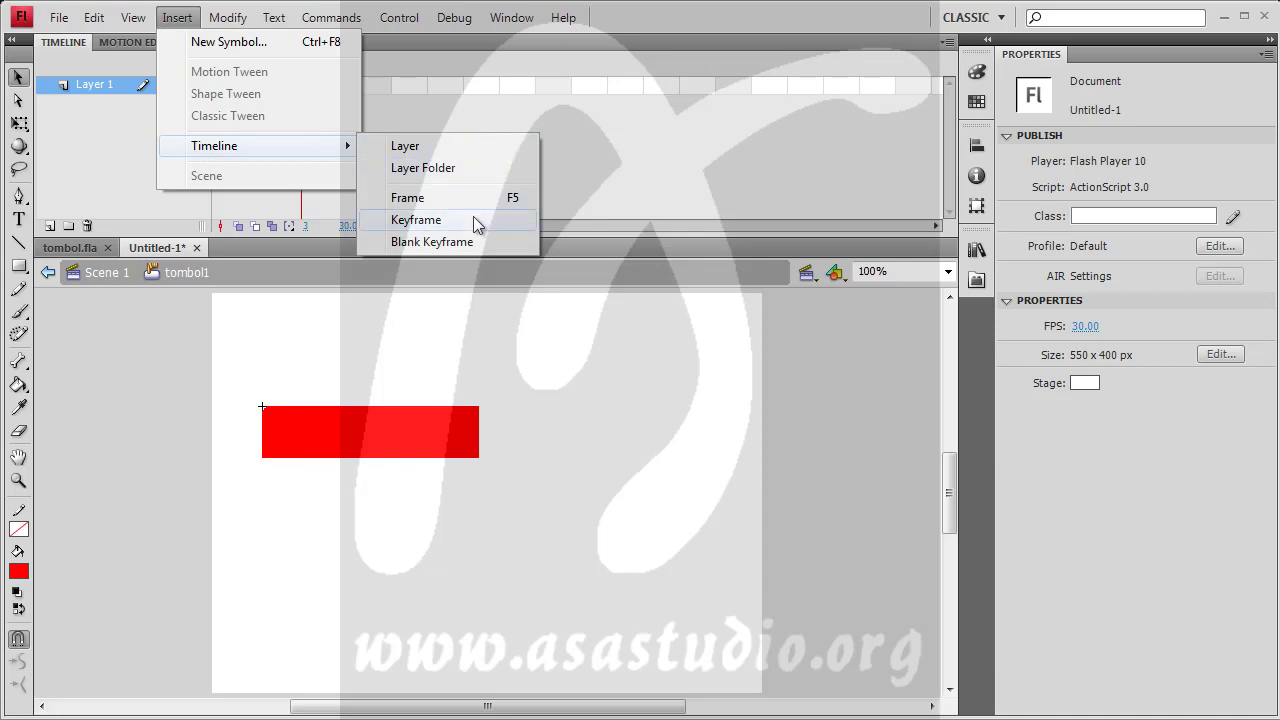
pyautogui.click(473, 219)
# Fill the Hit-state rectangle with a medium gray, one shade lighter than #666666.
pyautogui.click(343, 422)
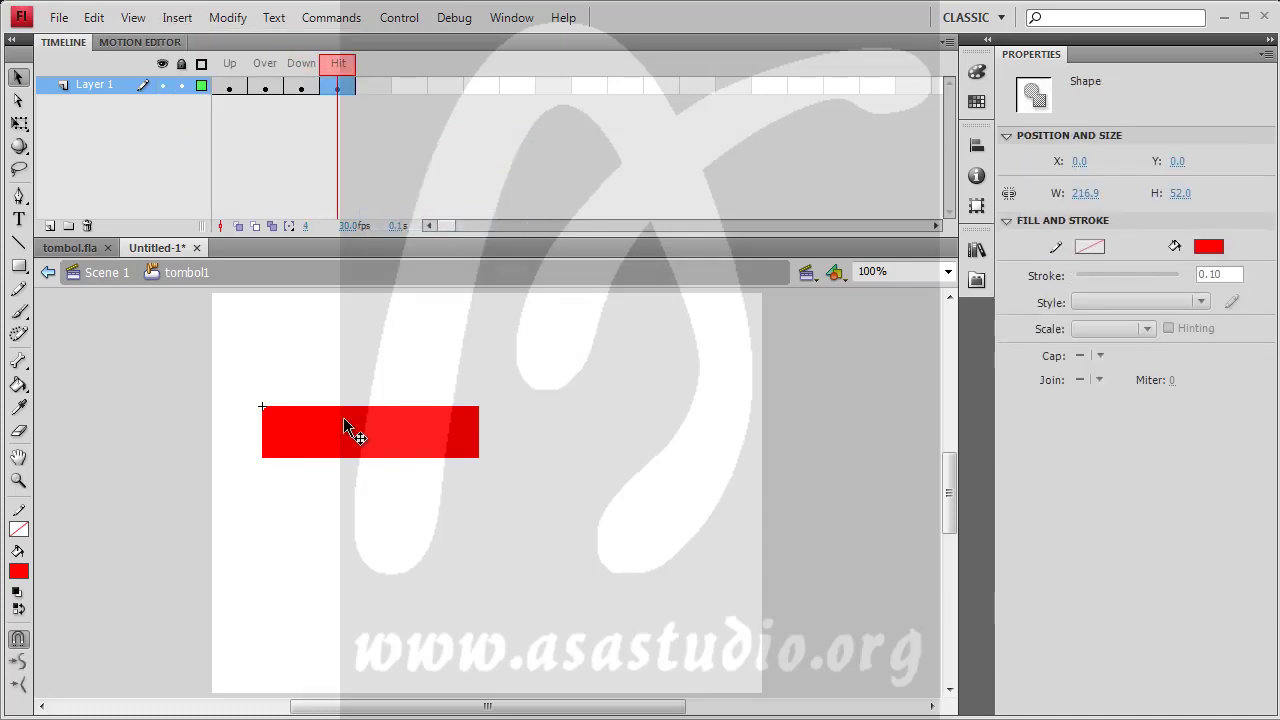
pyautogui.click(1210, 245)
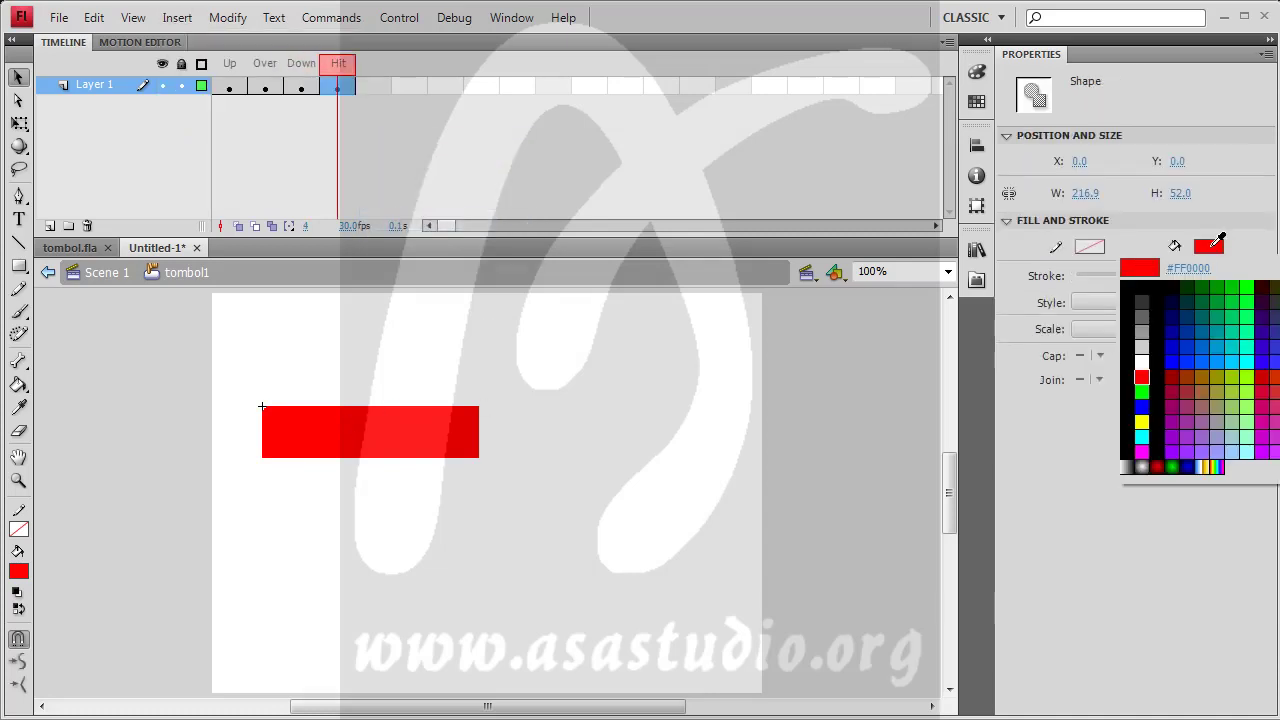
pyautogui.click(1142, 318)
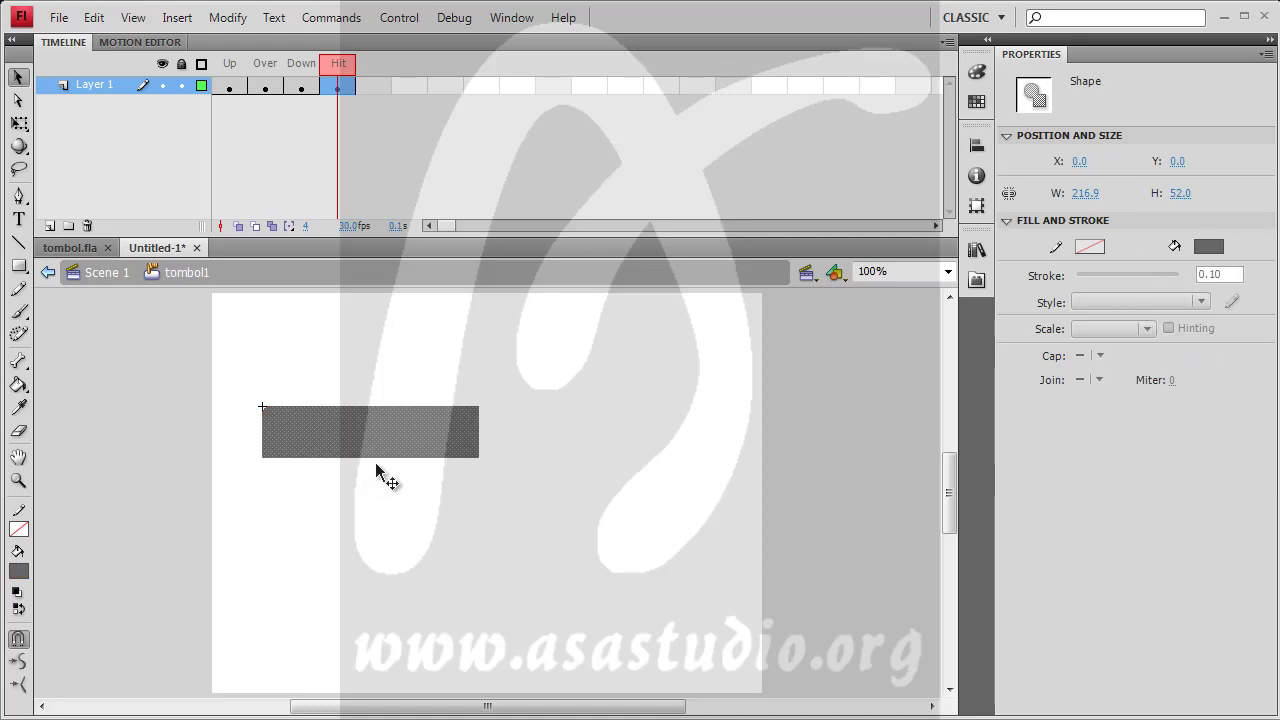
pyautogui.click(1210, 246)
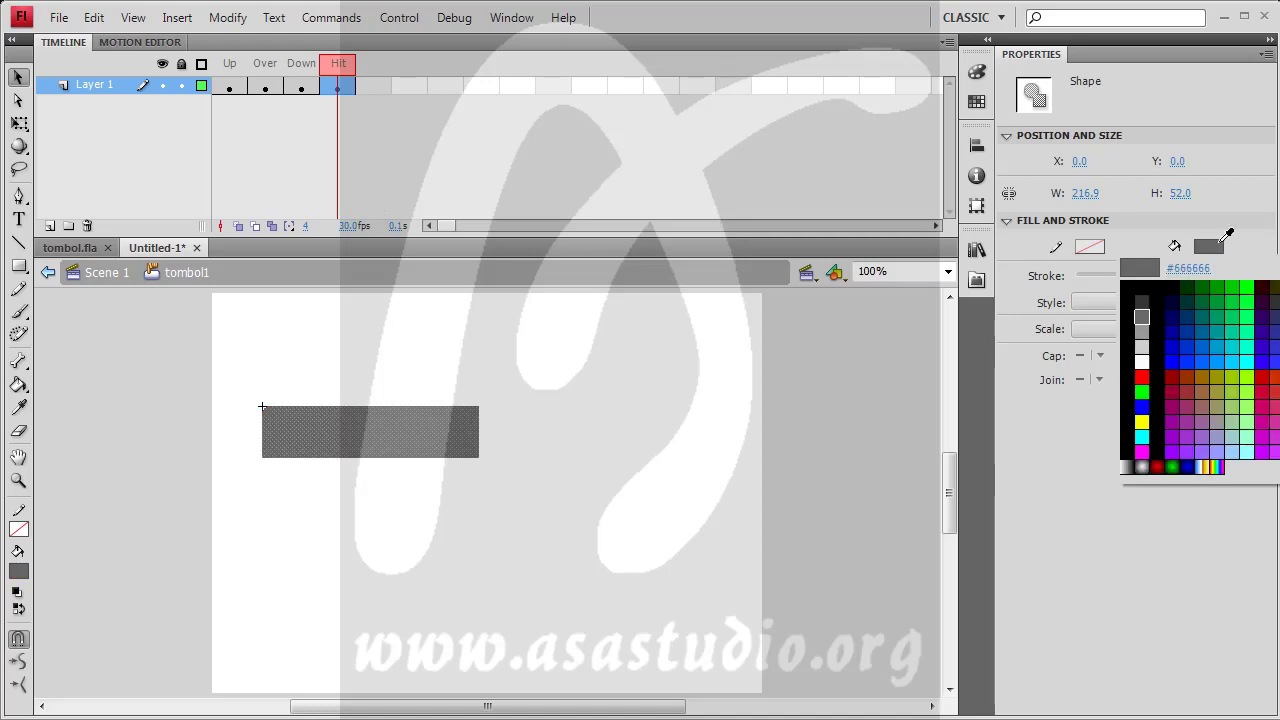
pyautogui.click(1145, 333)
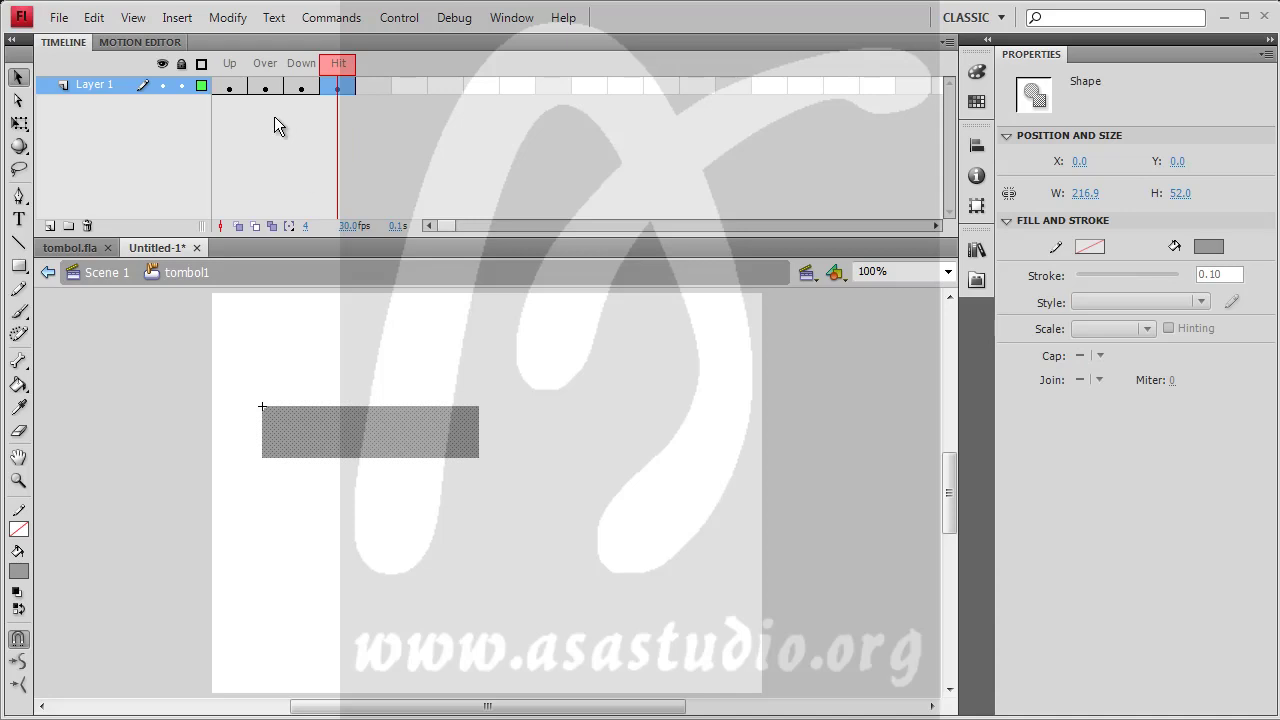
# Test the movie again to check how the button responds with its Hit state defined, and close the preview.
pyautogui.click(398, 19)
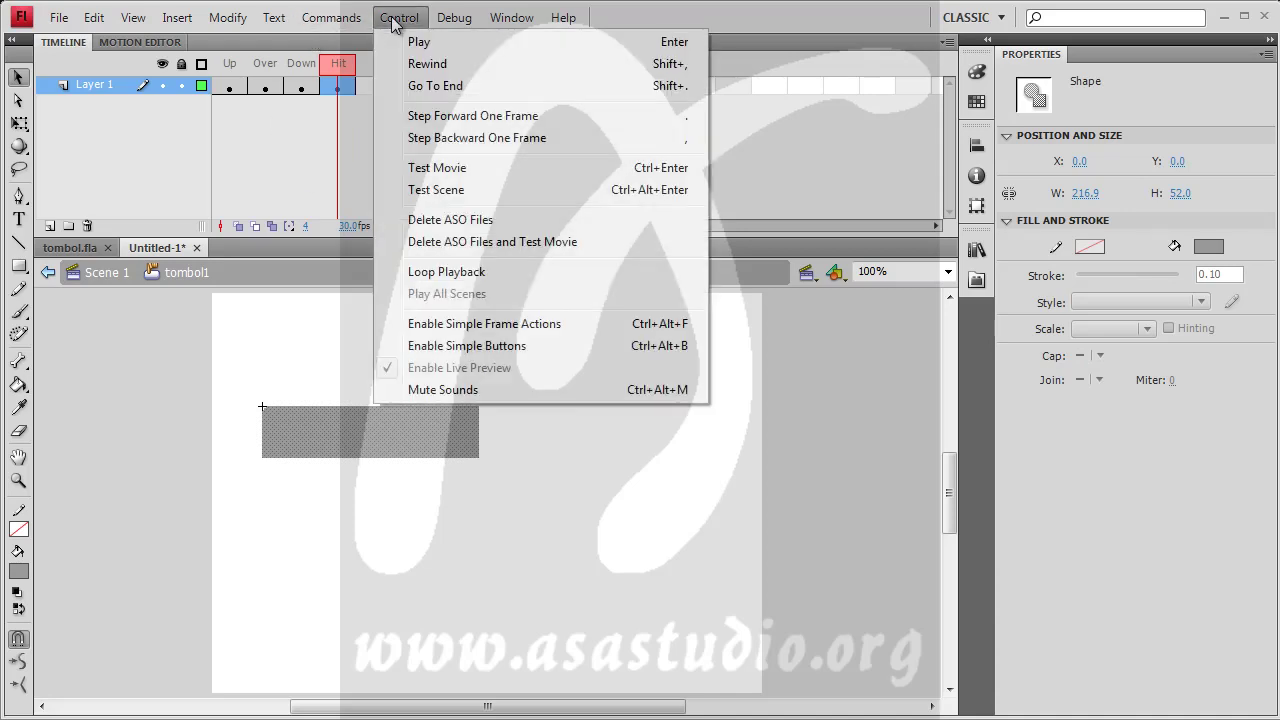
pyautogui.click(445, 170)
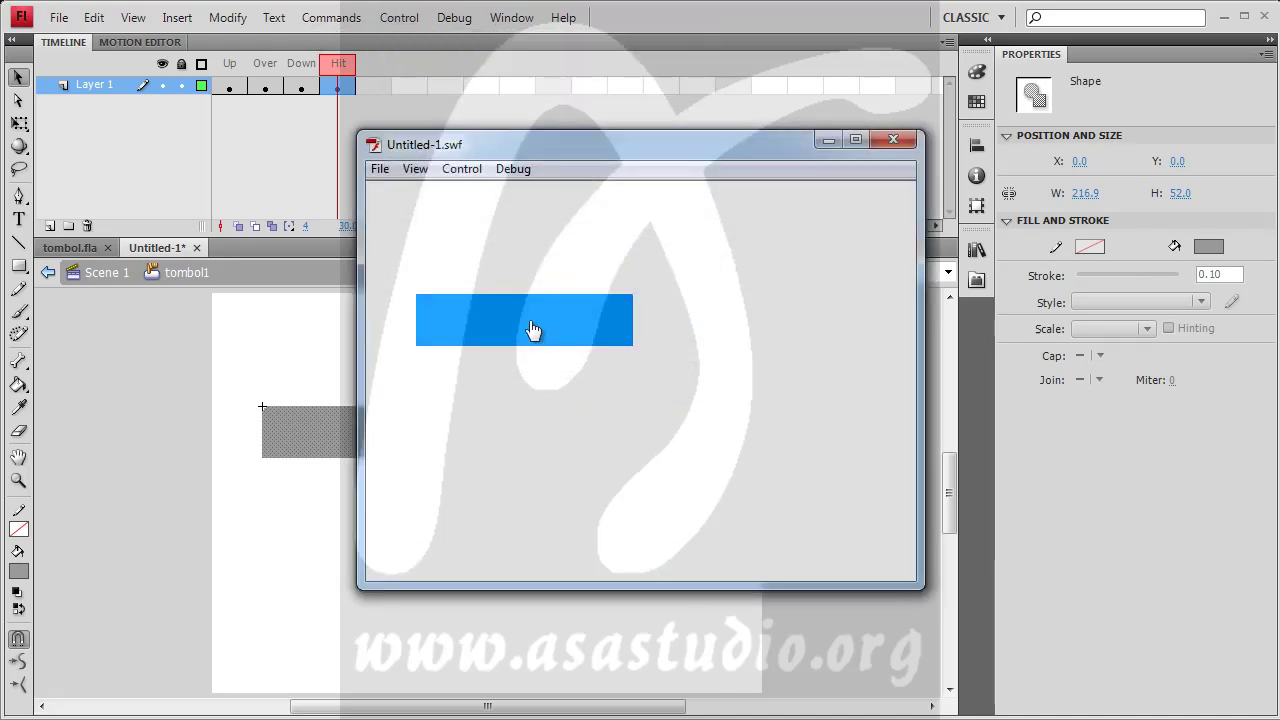
pyautogui.click(533, 331)
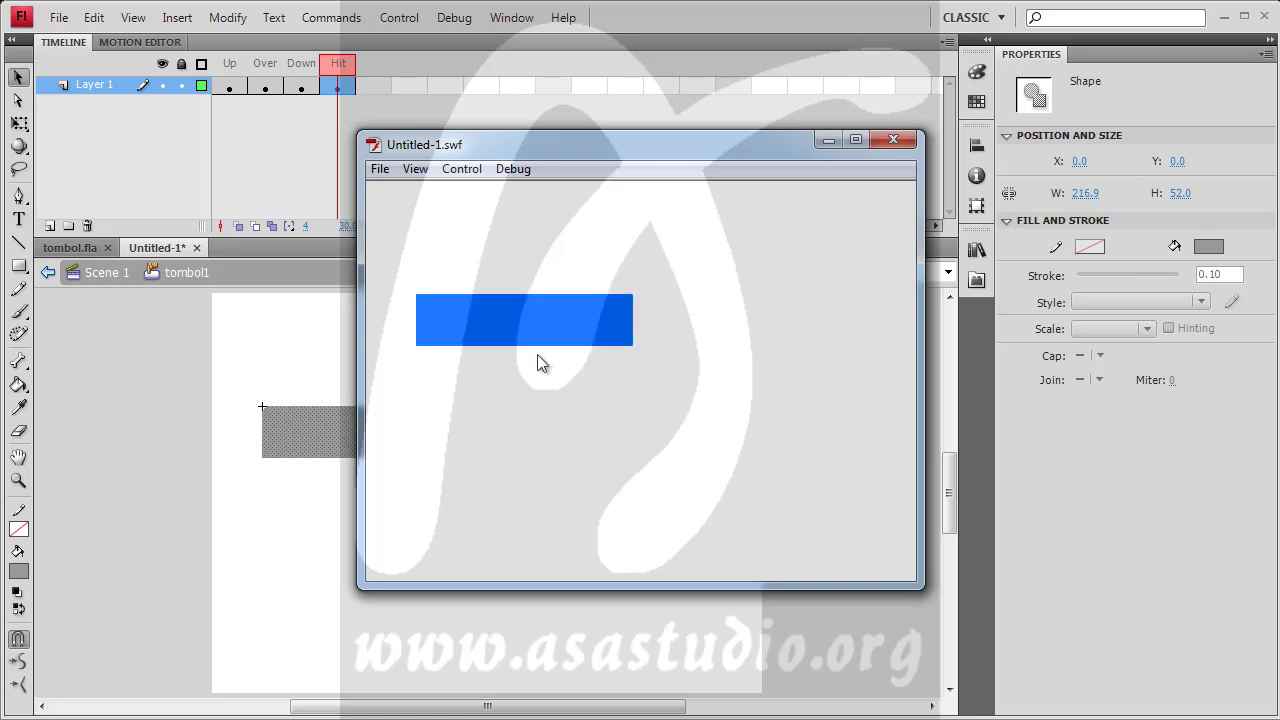
pyautogui.click(541, 335)
pyautogui.click(894, 139)
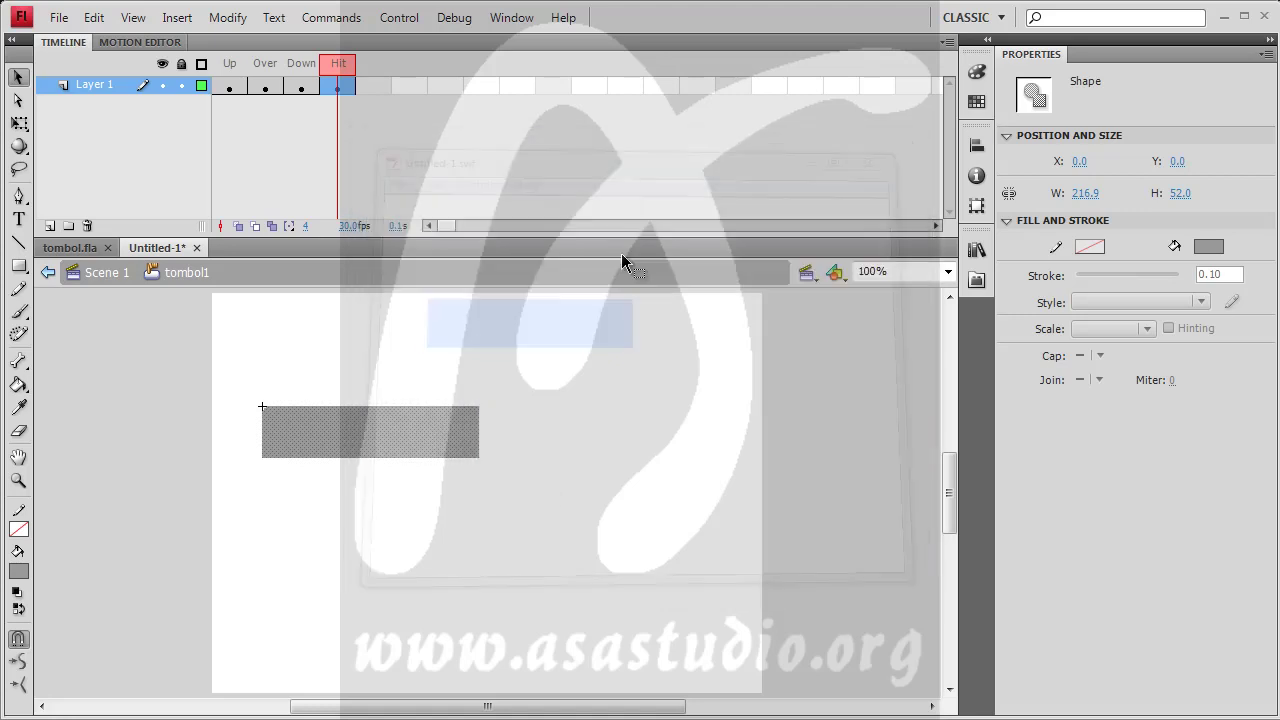
# Return to Scene 1 and insert a keyframe at frame 10 of Layer 1.
pyautogui.click(114, 278)
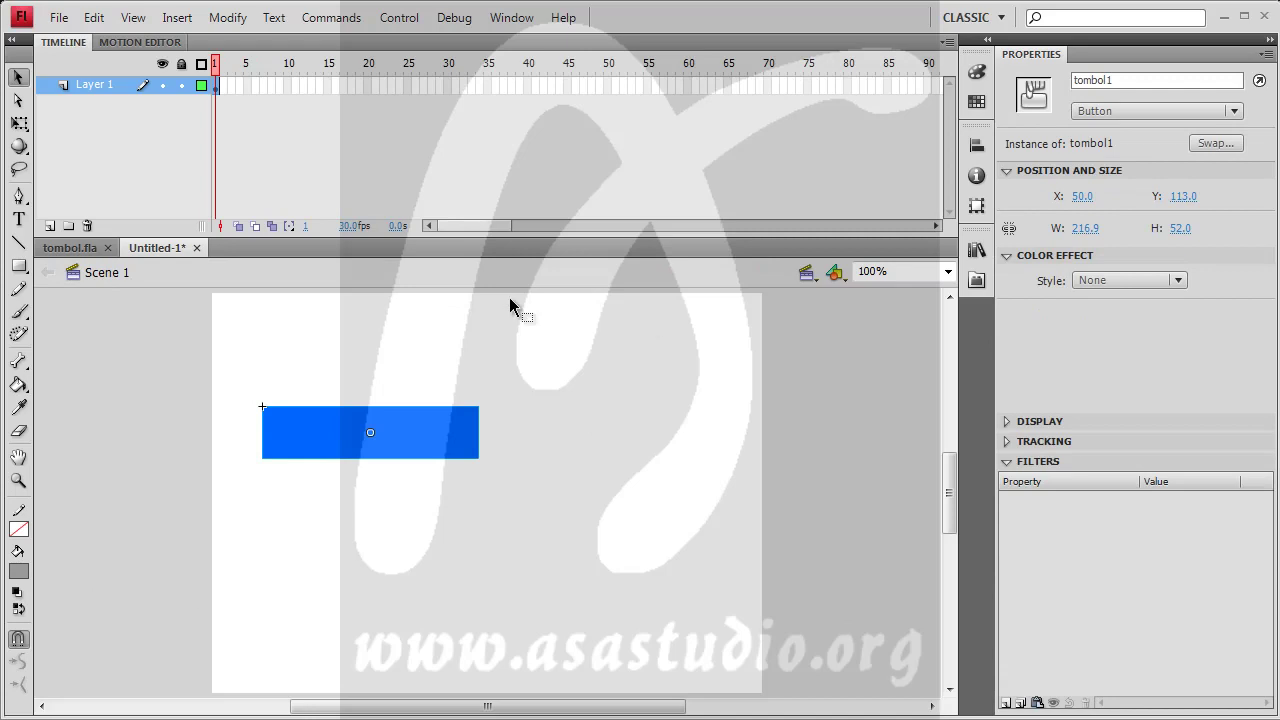
pyautogui.click(288, 85)
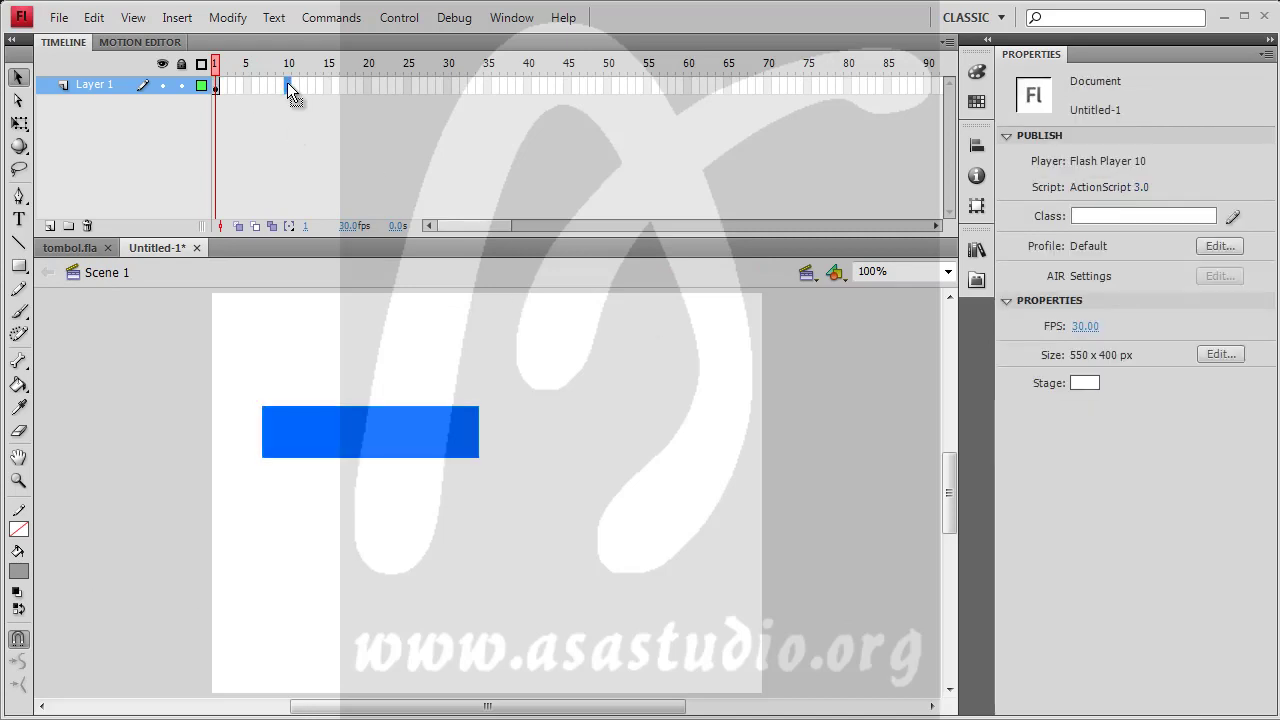
pyautogui.click(177, 17)
pyautogui.moveTo(250, 147)
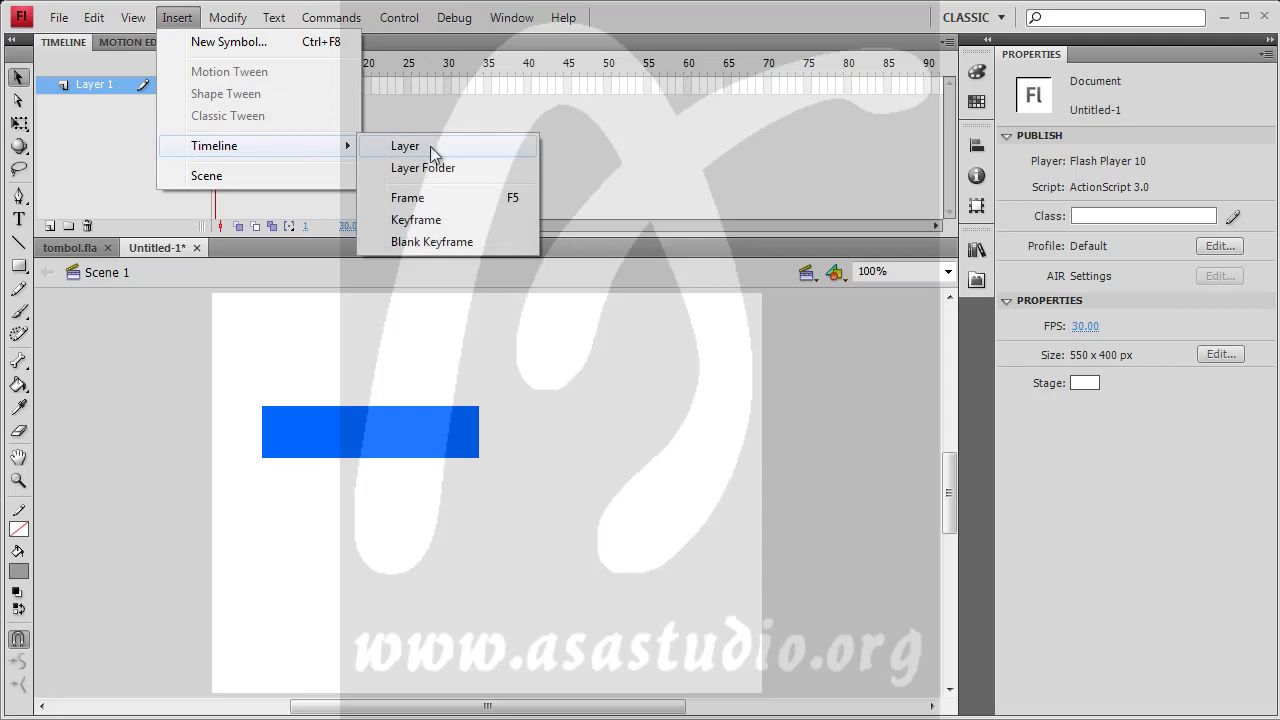
pyautogui.click(447, 219)
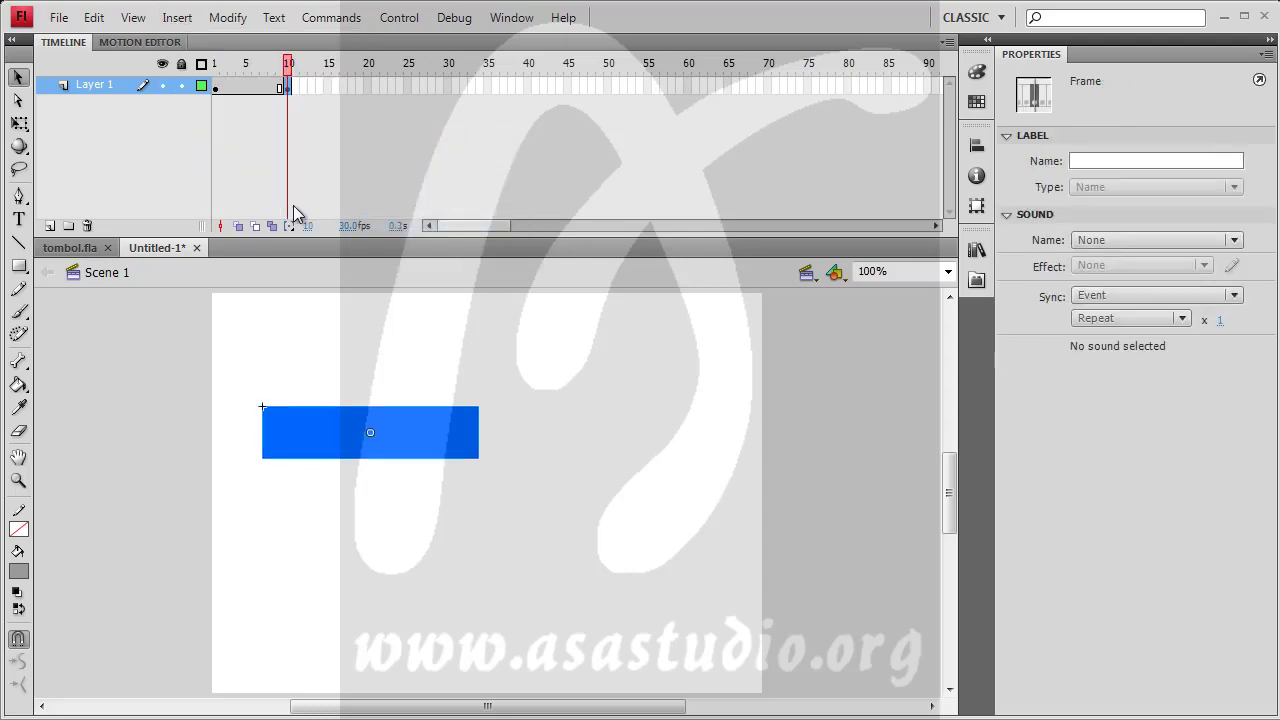
# Extend Layer 1 with a regular frame at frame 20 and return the playhead to frame 1.
pyautogui.click(367, 85)
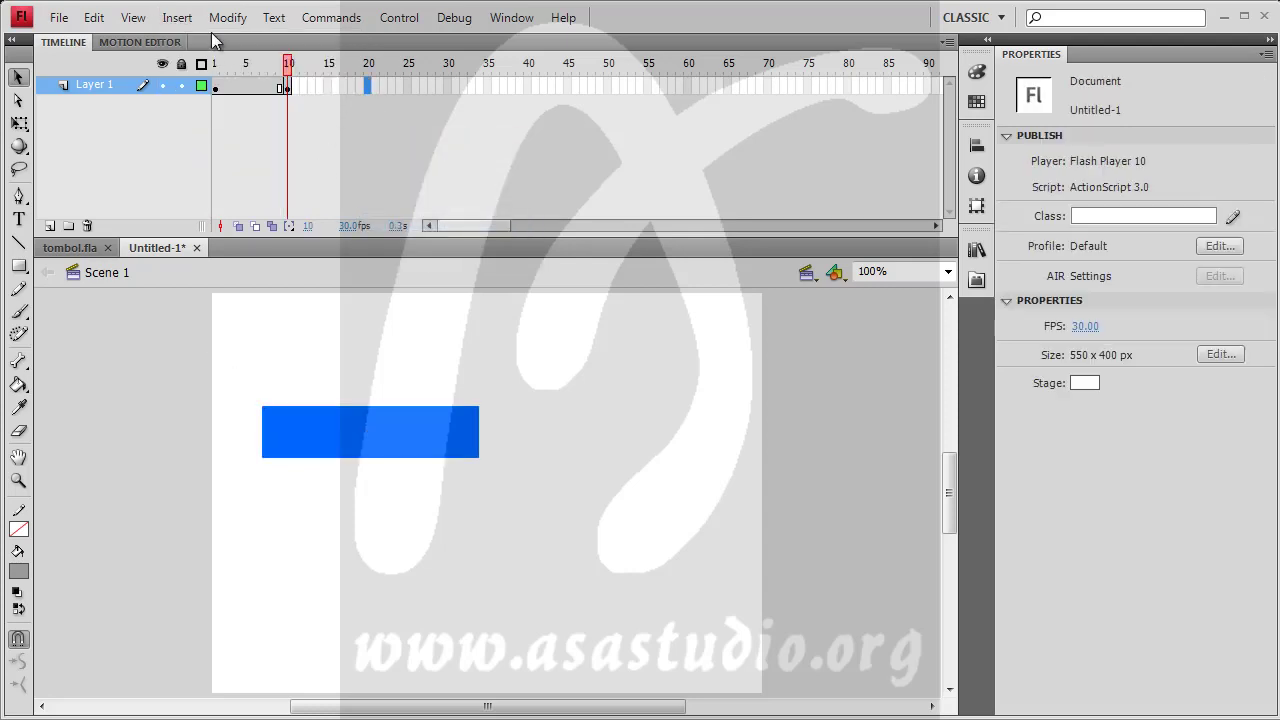
pyautogui.click(178, 18)
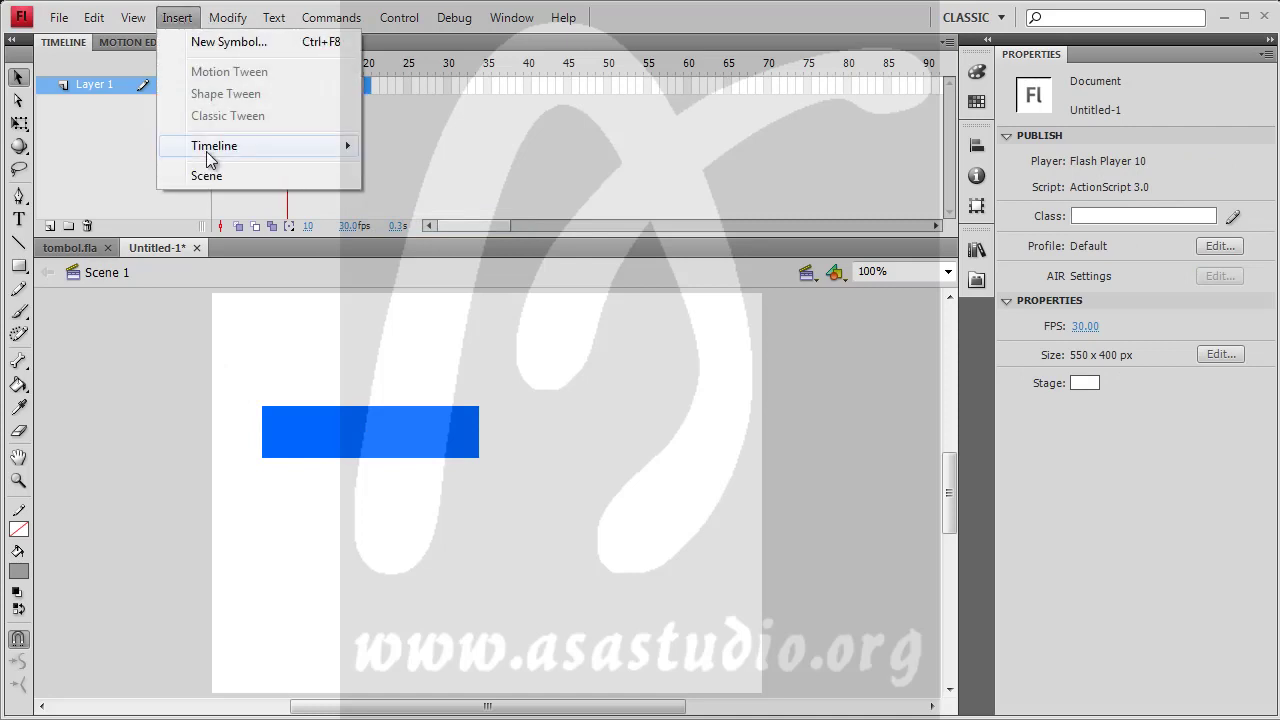
pyautogui.moveTo(210, 147)
pyautogui.click(452, 200)
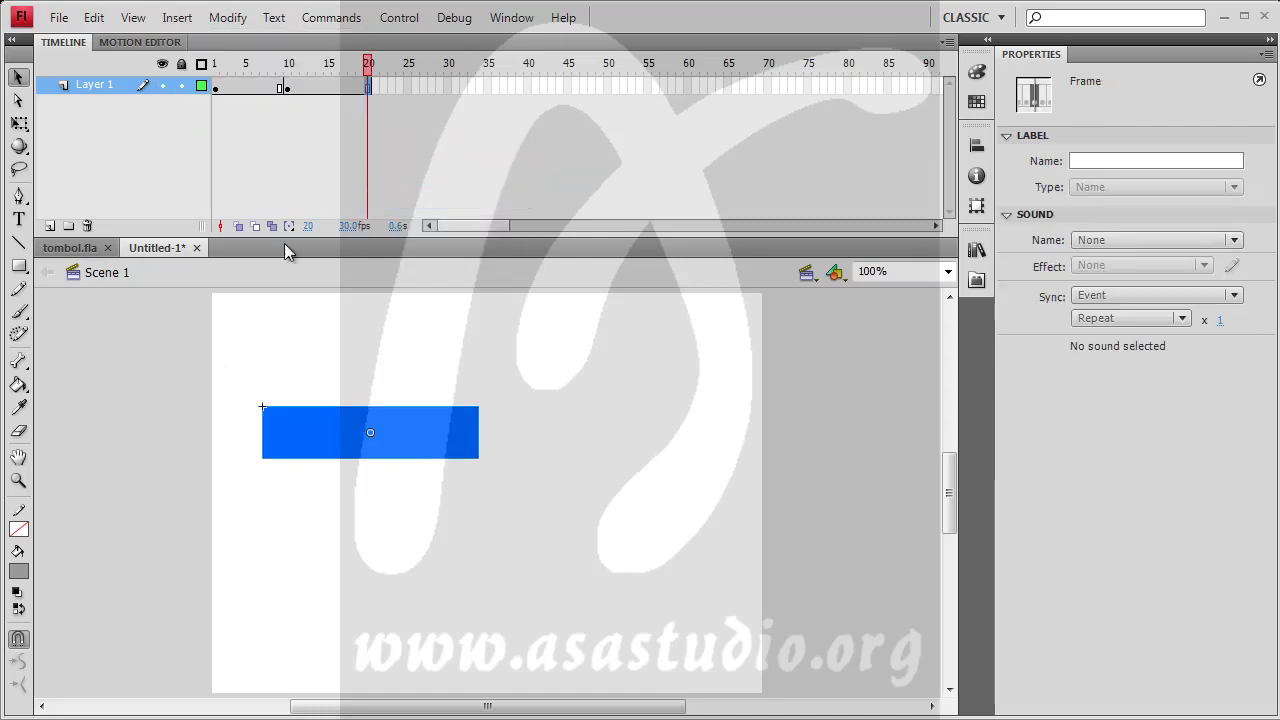
pyautogui.moveTo(370, 75); pyautogui.dragTo(218, 86)
pyautogui.click(218, 86)
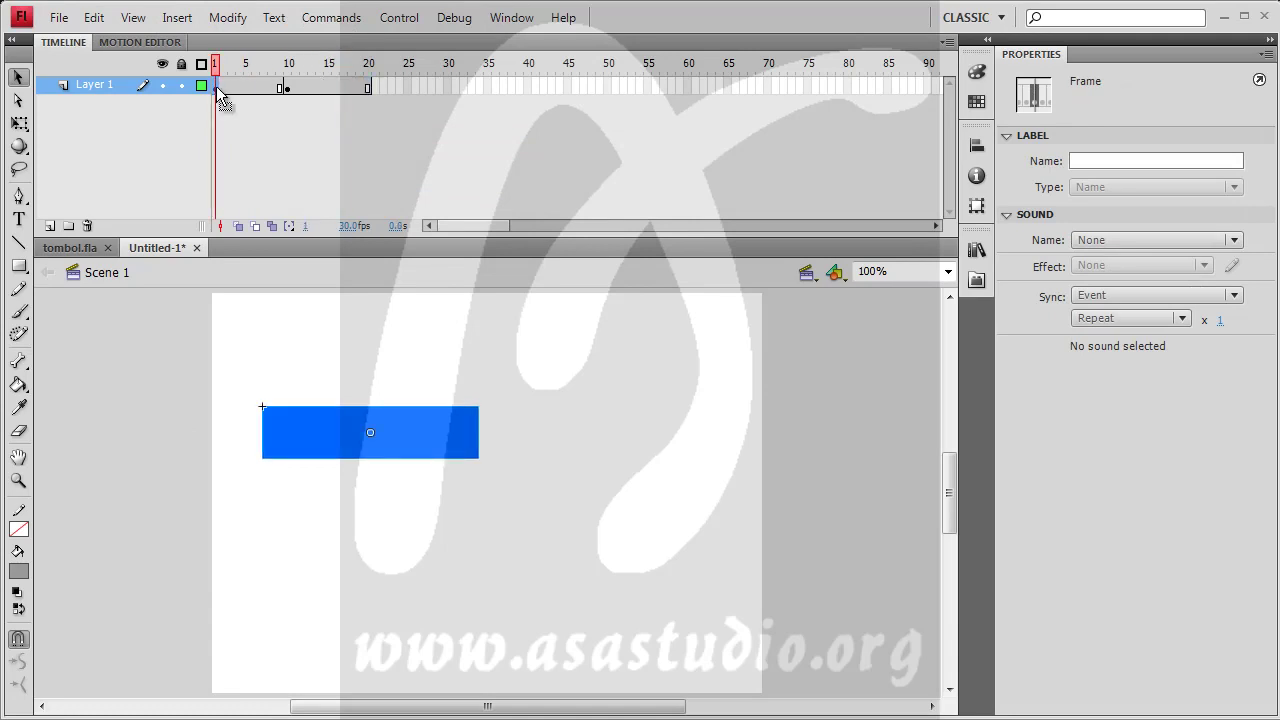
pyautogui.click(288, 86)
pyautogui.moveTo(288, 66); pyautogui.dragTo(214, 66)
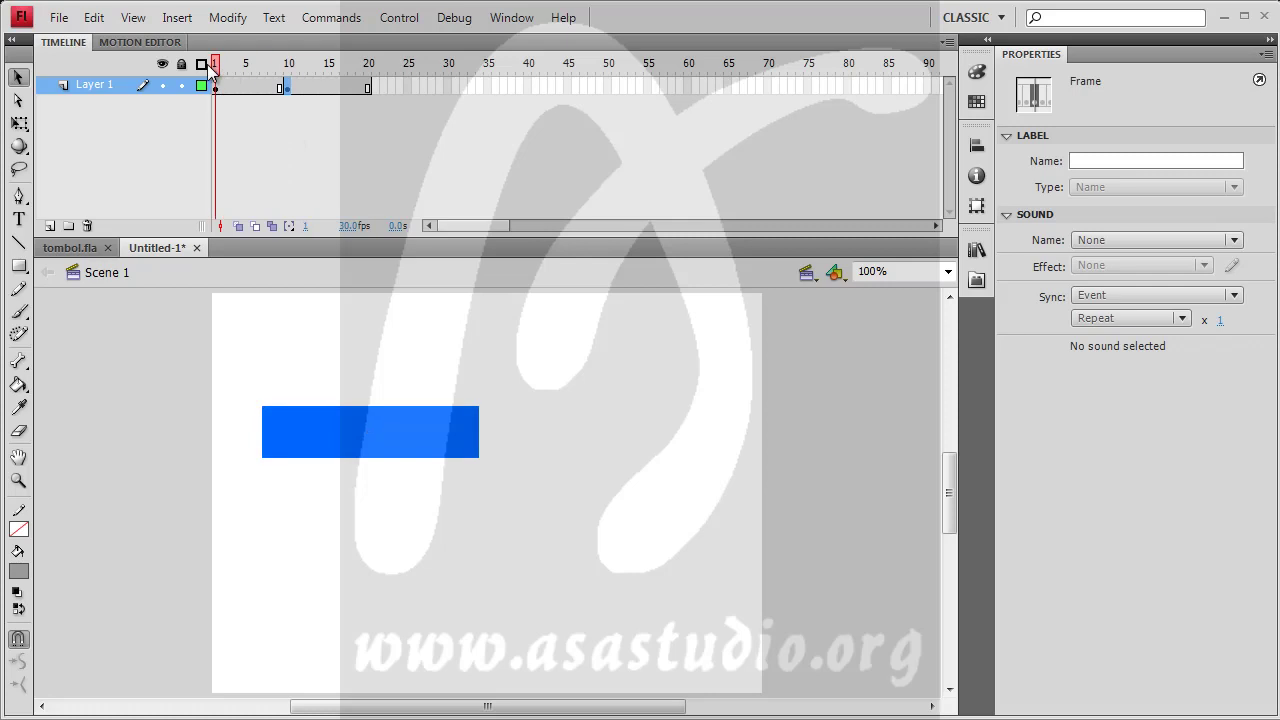
# Add a layer above Layer 1, rename Layer 1 as tombol and name the new layer as3.
pyautogui.click(49, 226)
pyautogui.doubleClick(95, 103)
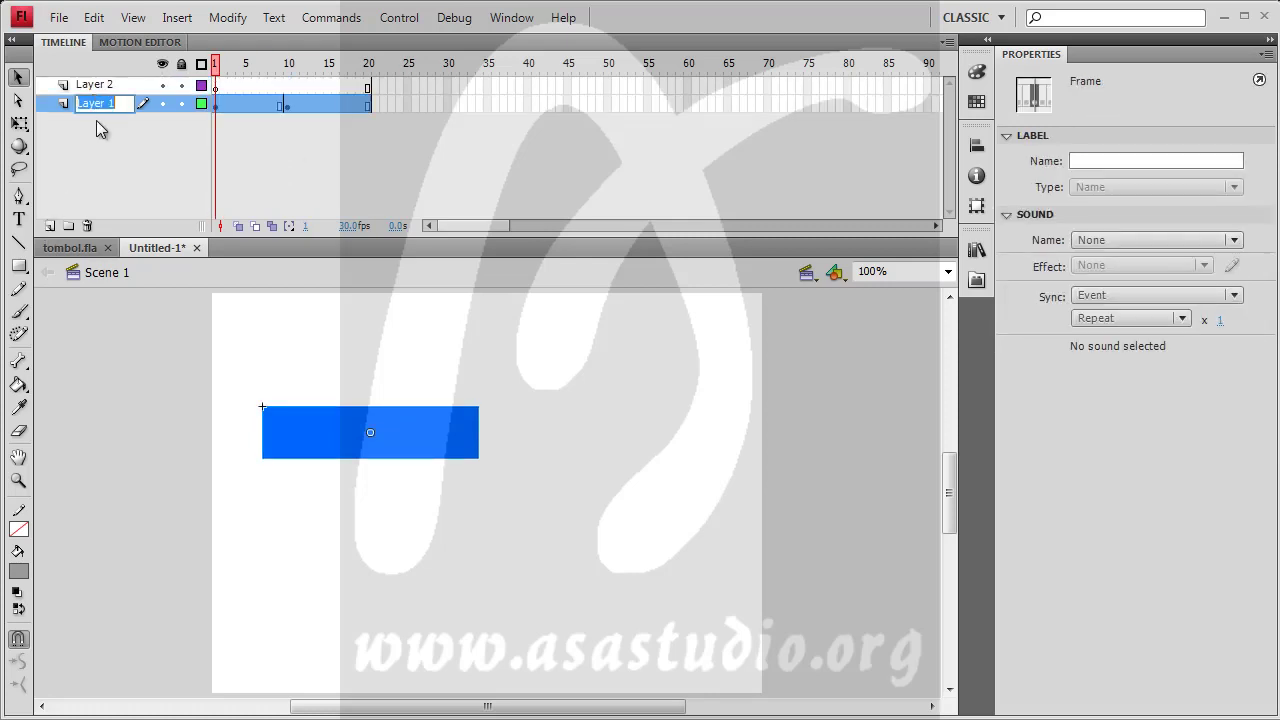
pyautogui.write('tombol')
pyautogui.click(100, 86)
pyautogui.doubleClick(101, 86)
pyautogui.write('as3')
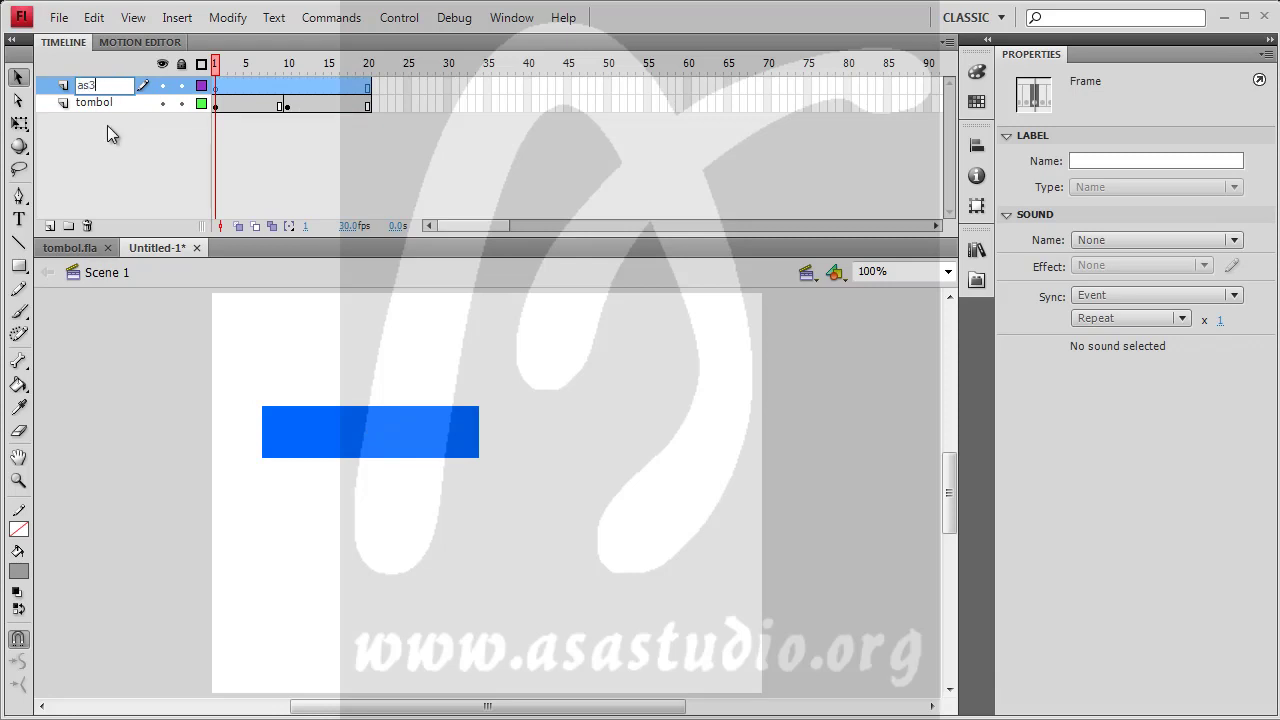
# Add another layer above as3 and name it teks.
pyautogui.click(49, 224)
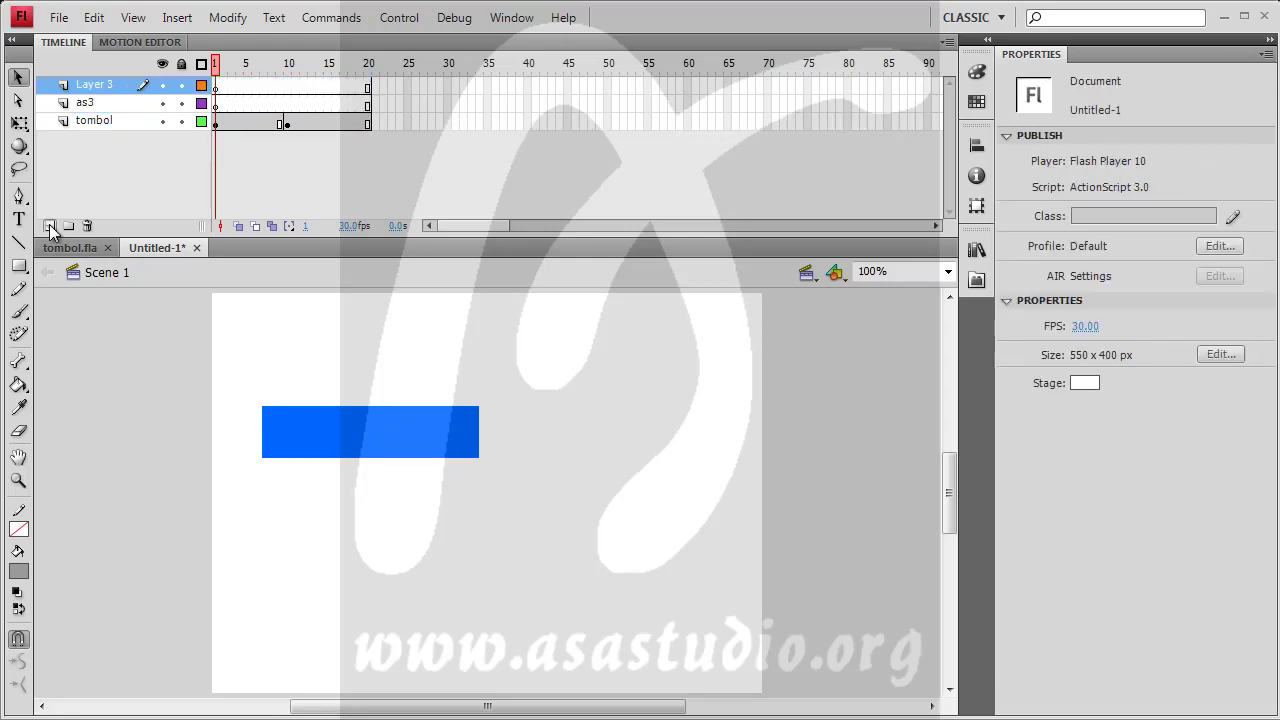
pyautogui.doubleClick(97, 84)
pyautogui.write('teks')
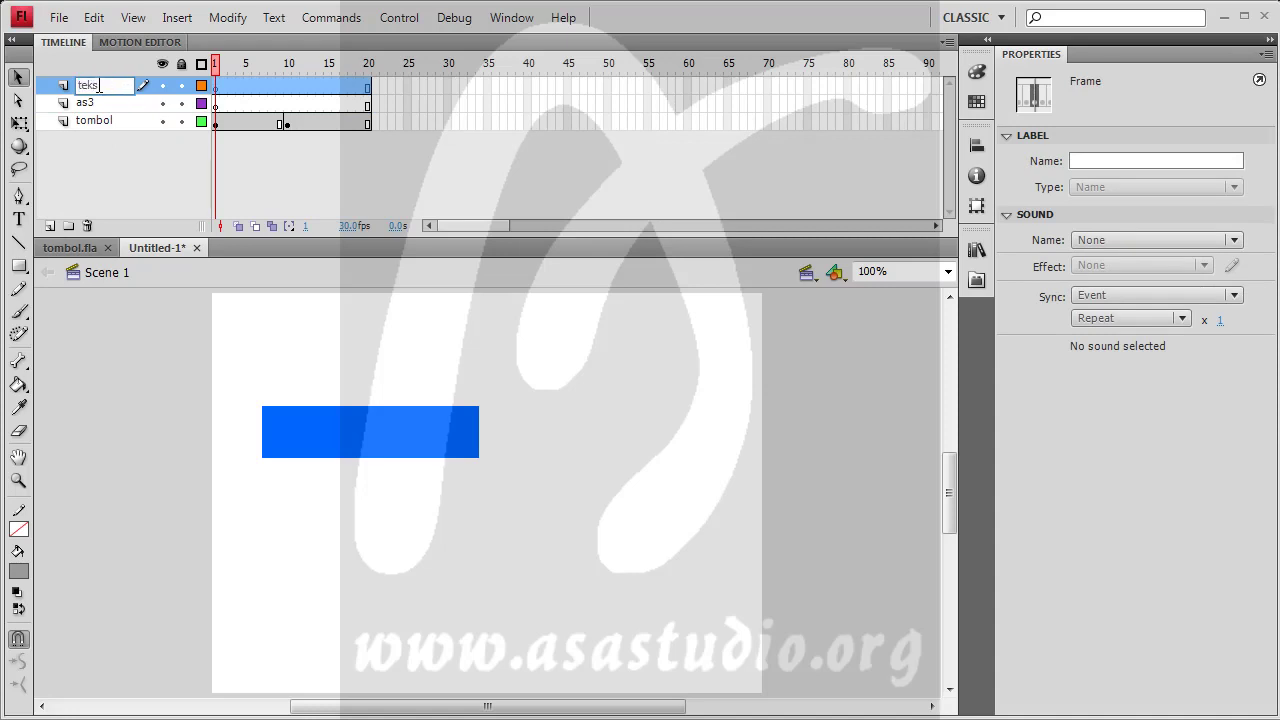
pyautogui.click(107, 168)
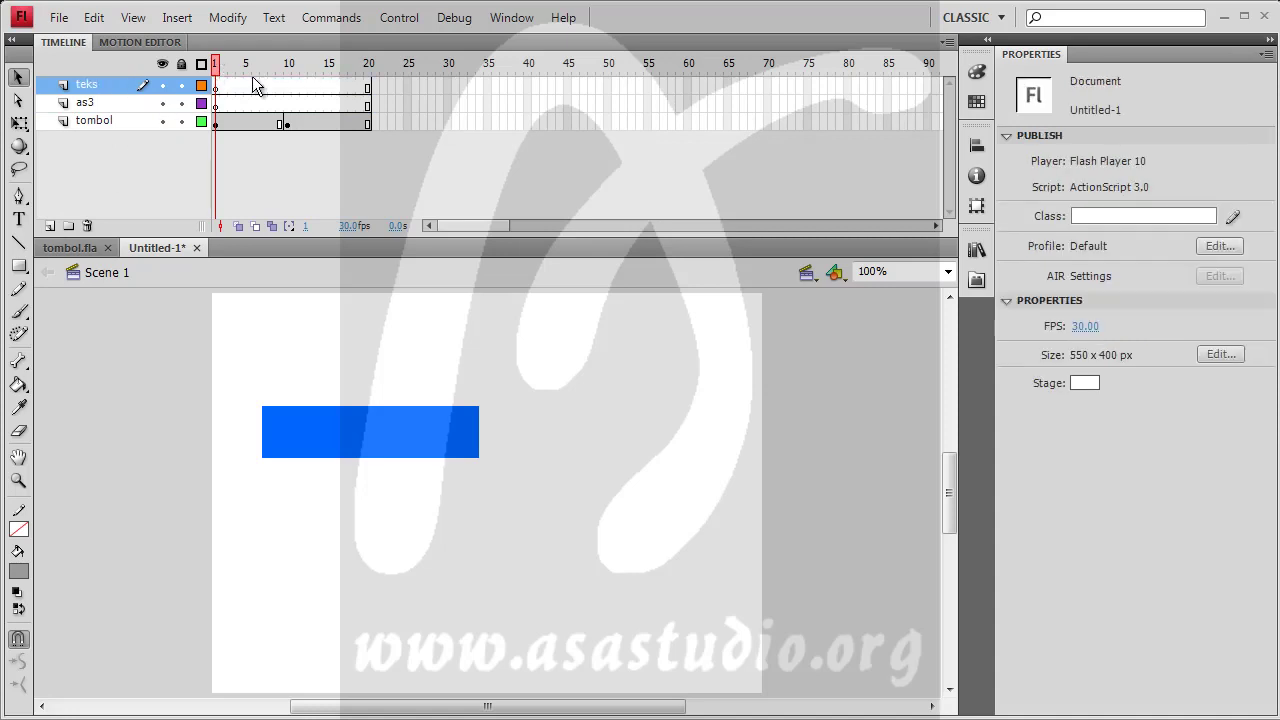
# Insert a keyframe at frame 10 of the teks layer.
pyautogui.click(287, 86)
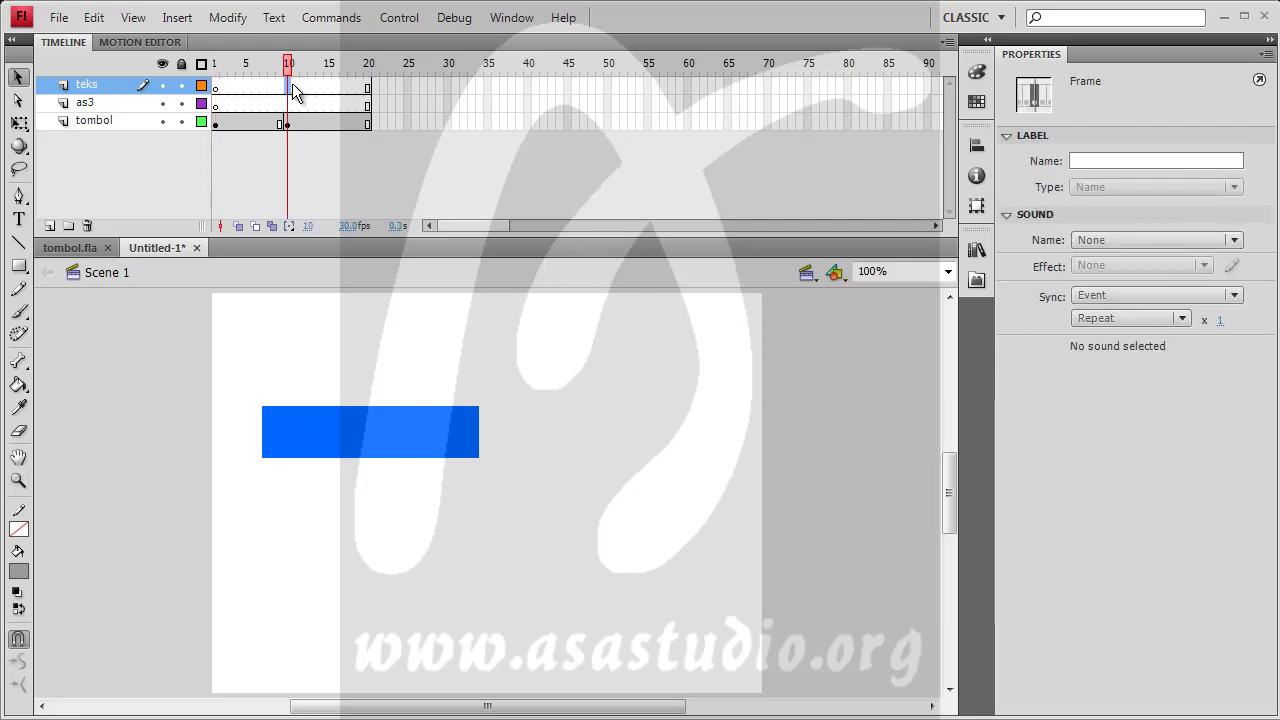
pyautogui.click(177, 17)
pyautogui.moveTo(196, 148)
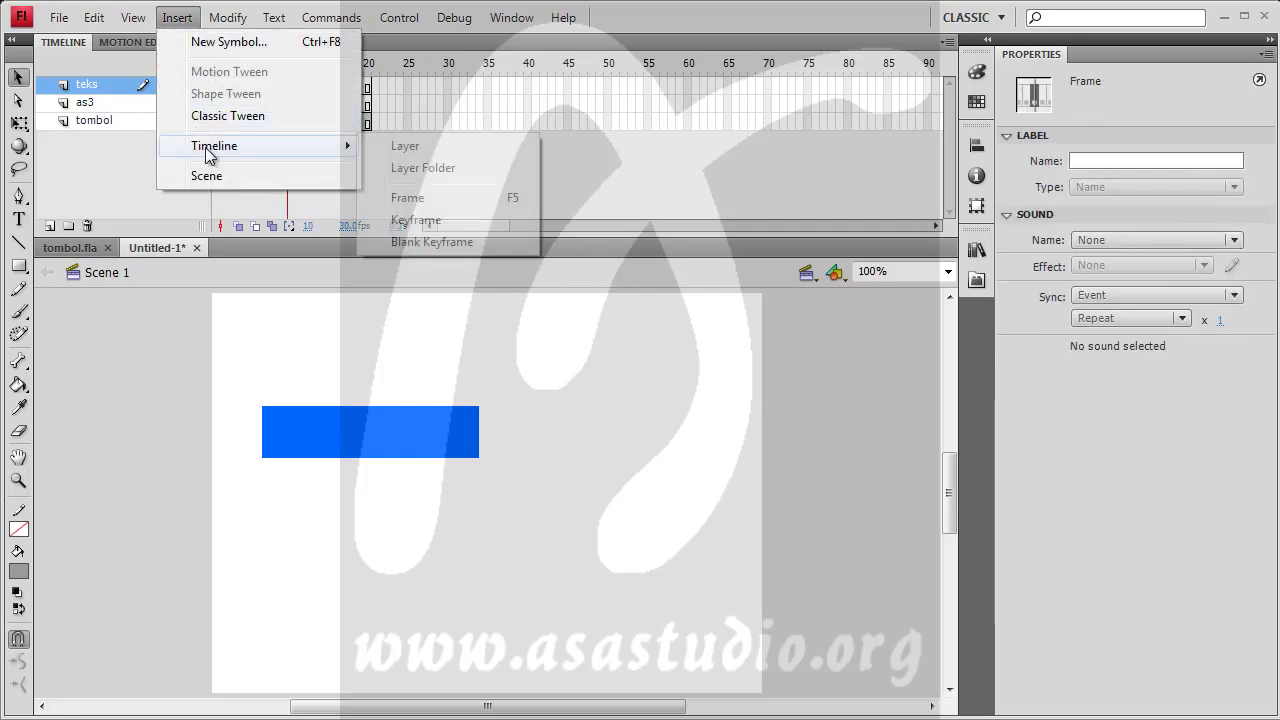
pyautogui.click(446, 220)
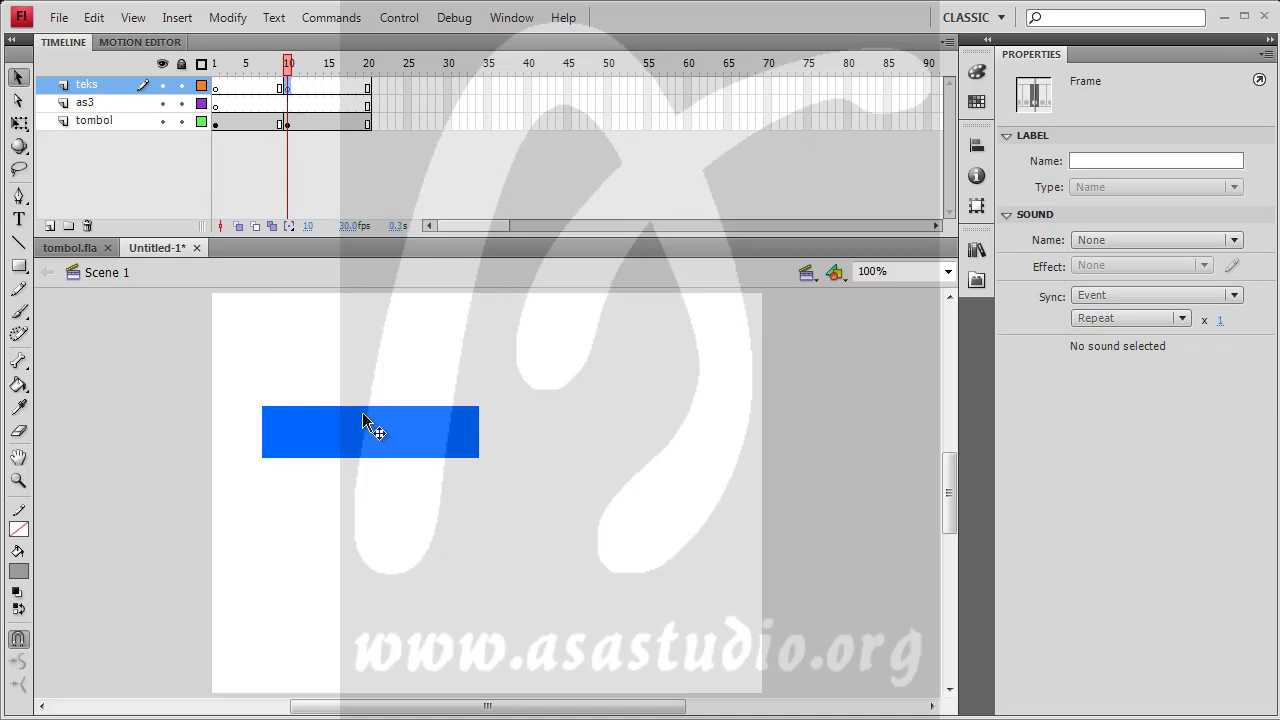
# Draw a dynamic text box about 285 by 411 px beside the blue button, on frame 10 of the teks layer.
pyautogui.click(22, 220)
pyautogui.moveTo(580, 287); pyautogui.dragTo(476, 349)
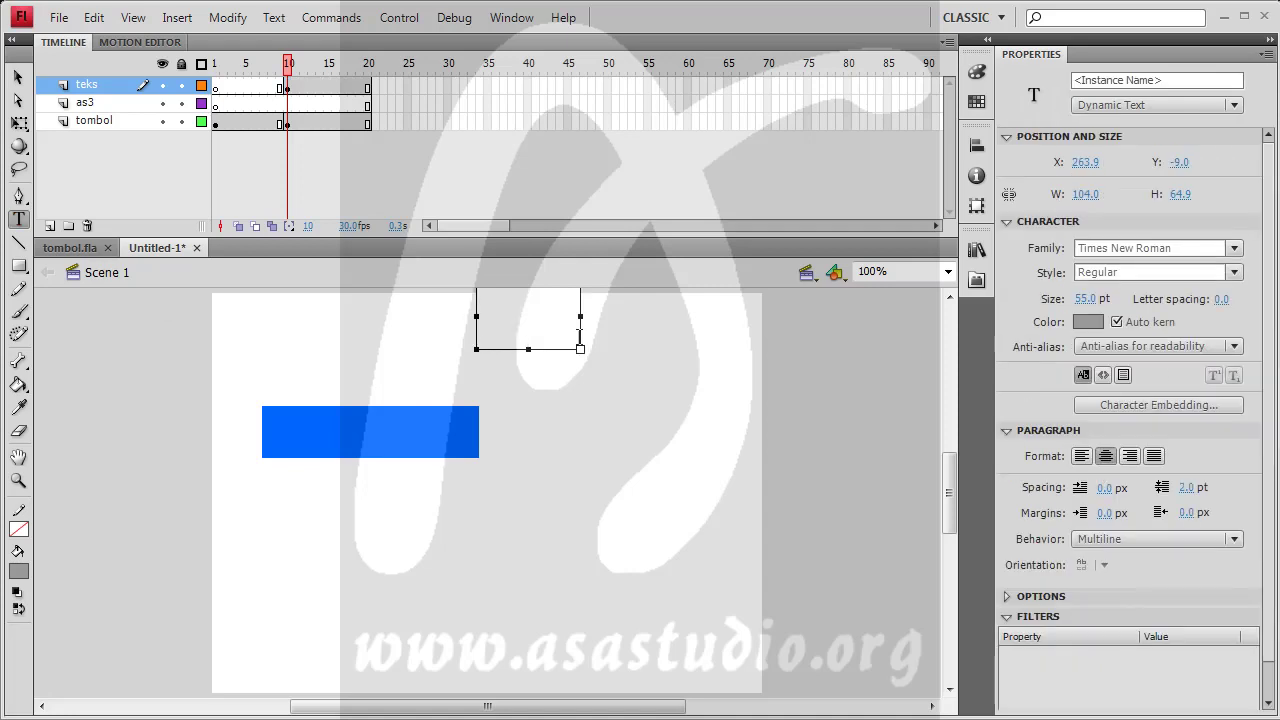
pyautogui.moveTo(580, 349); pyautogui.dragTo(762, 696)
# Enter "INI" and "teks" on two separate lines in the text box, with "teks" all in lowercase.
pyautogui.write('INI ')
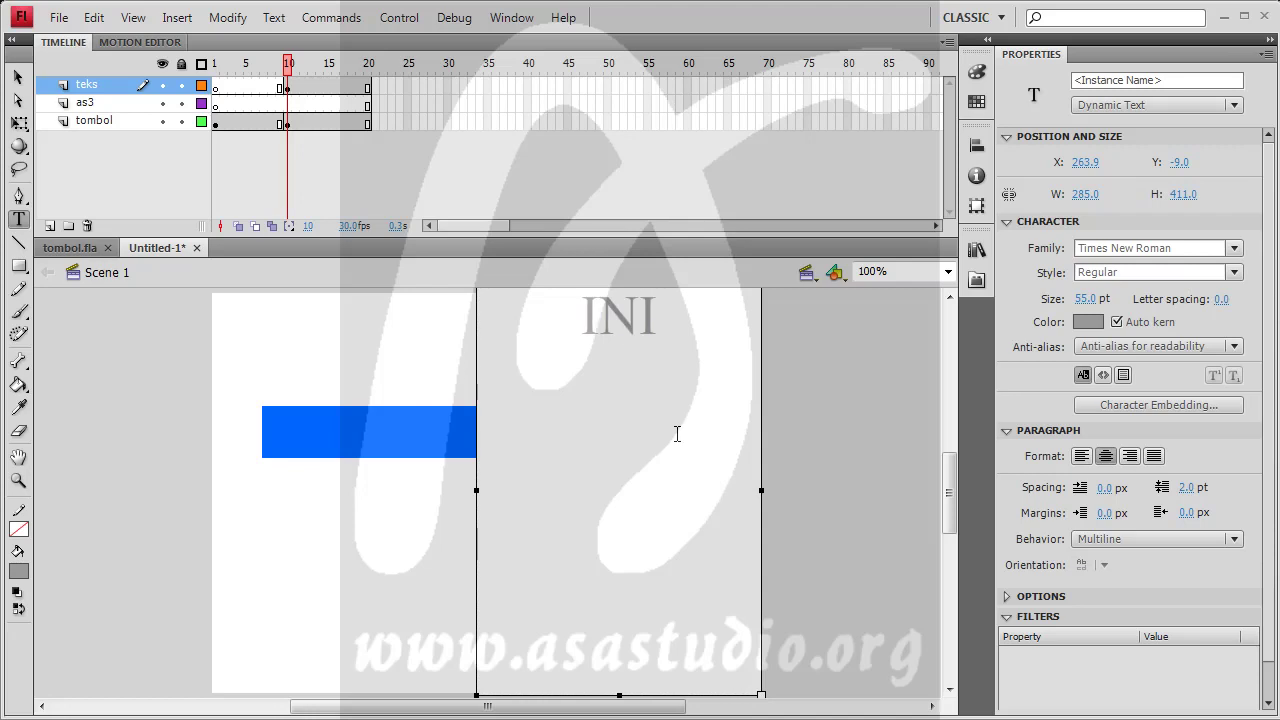
pyautogui.write('Teks')
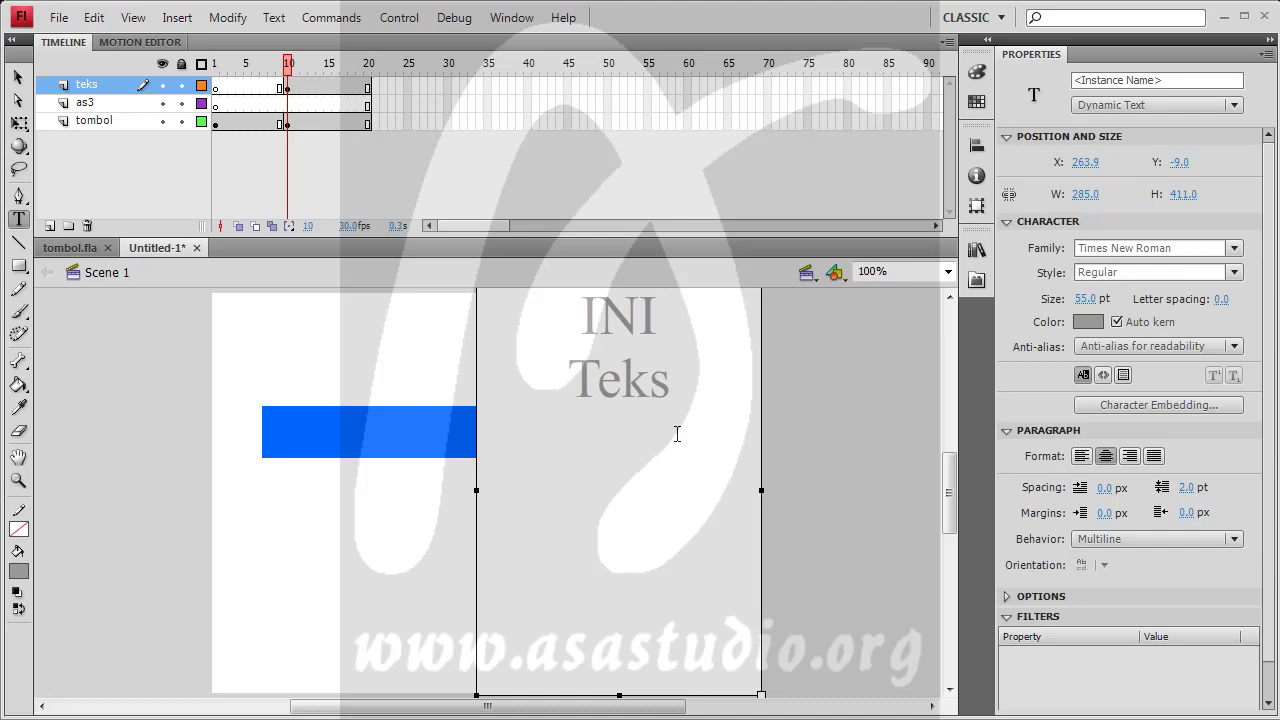
pyautogui.press('Left')
pyautogui.press('Left')
pyautogui.press('Left')
pyautogui.hotkey('shift', 'Left')
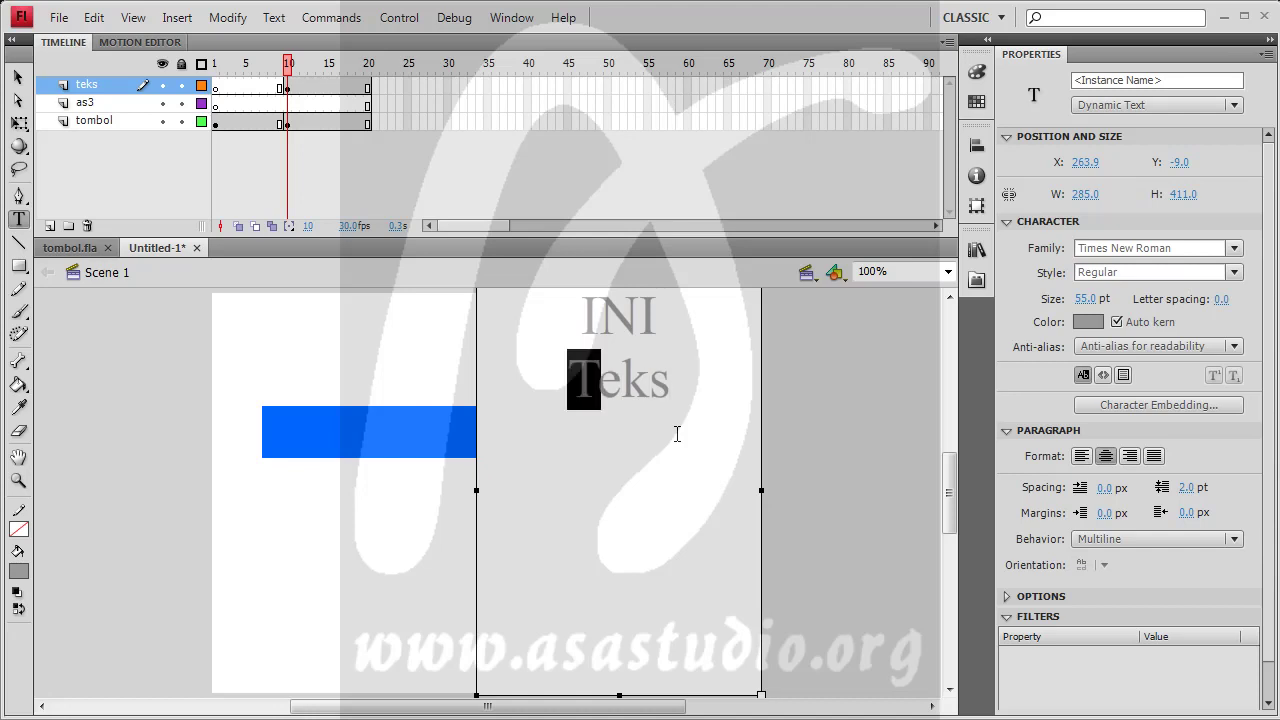
pyautogui.write('t')
pyautogui.press('Right')
pyautogui.press('Right')
pyautogui.press('Right')
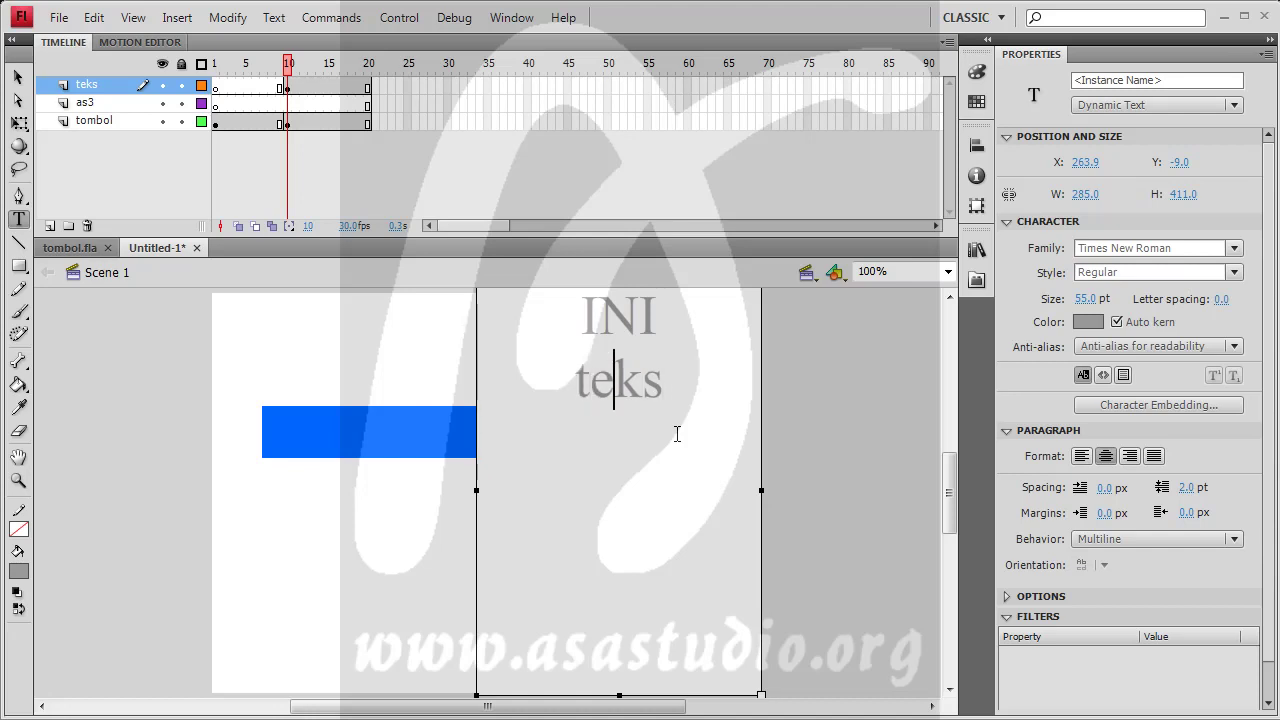
# Add the lines "pada", "frame" and "10" below "teks" and finish editing the text.
pyautogui.press('Return')
pyautogui.write('pada ')
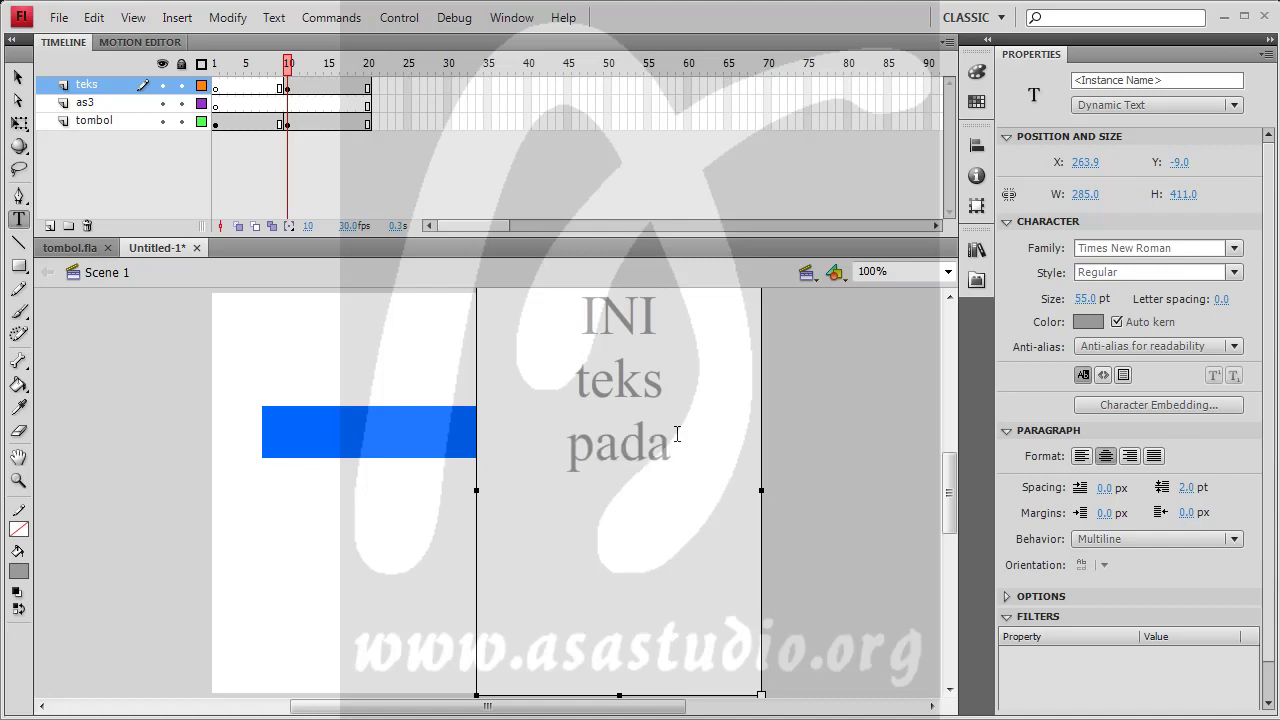
pyautogui.write('frame')
pyautogui.press('Return')
pyautogui.write('100')
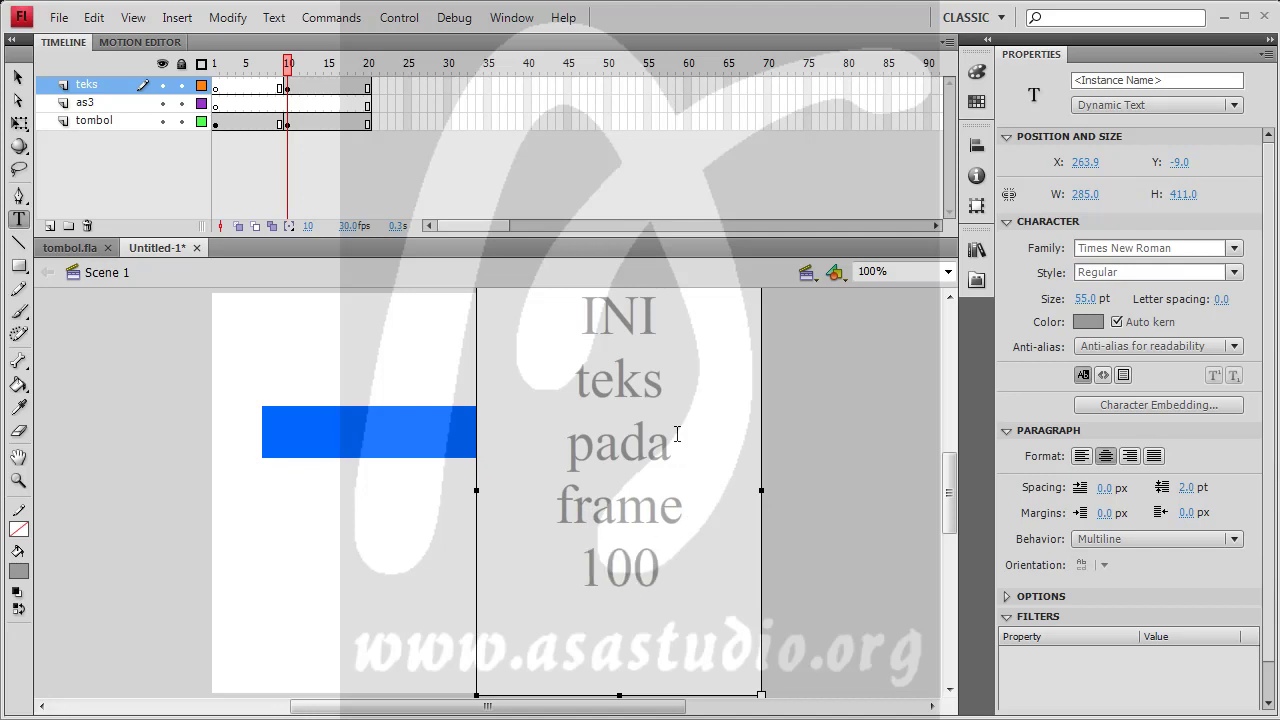
pyautogui.press('BackSpace')
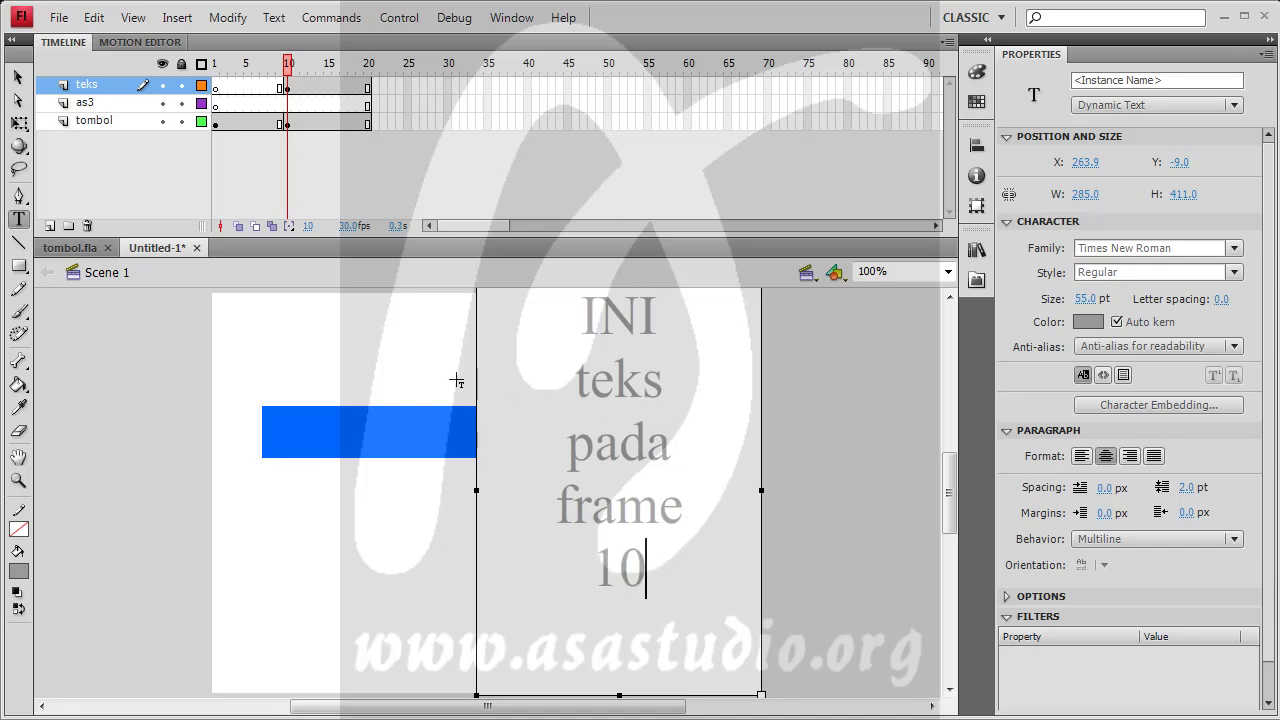
pyautogui.click(289, 89)
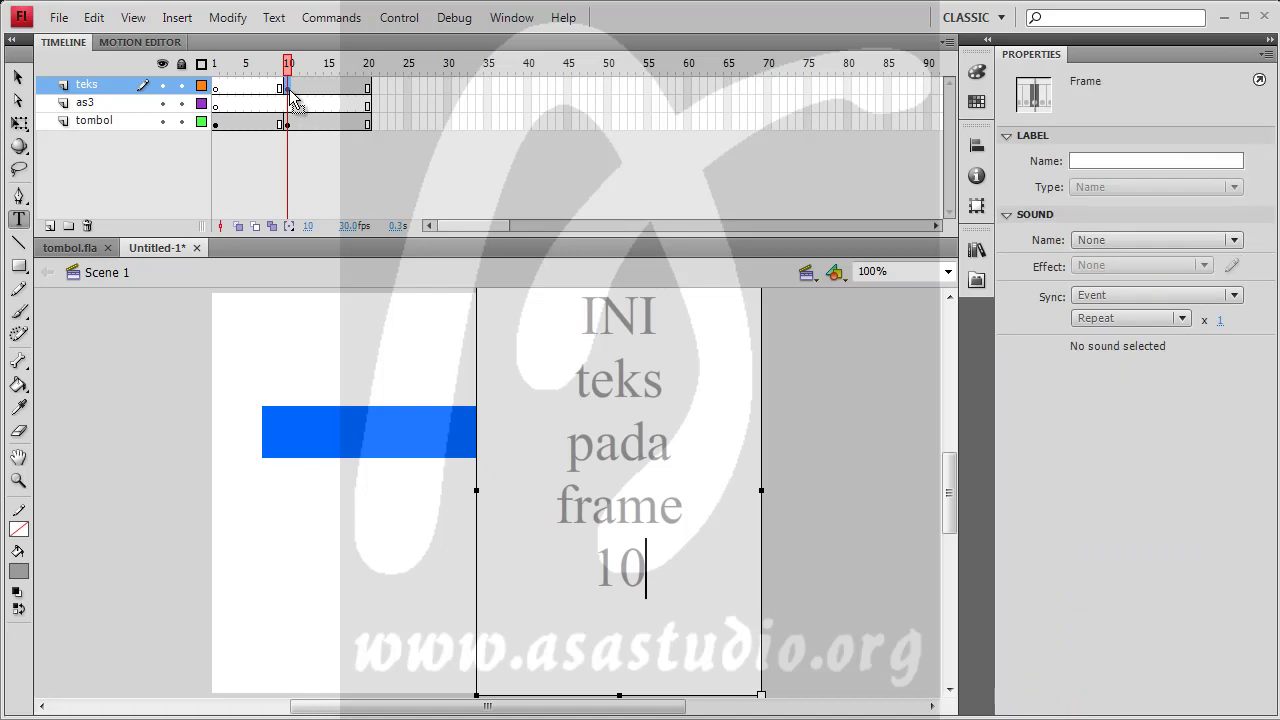
# Test the movie to view how the timeline plays without a script, and close the preview.
pyautogui.click(395, 14)
pyautogui.click(425, 163)
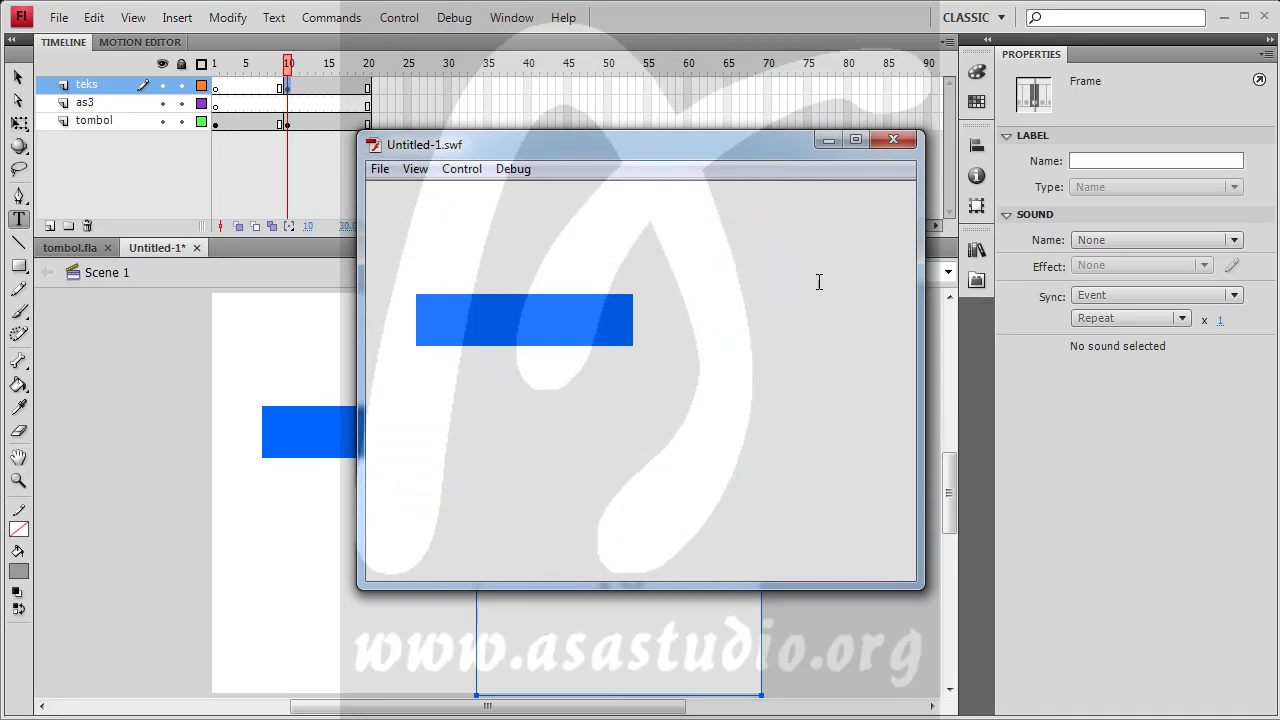
pyautogui.click(893, 138)
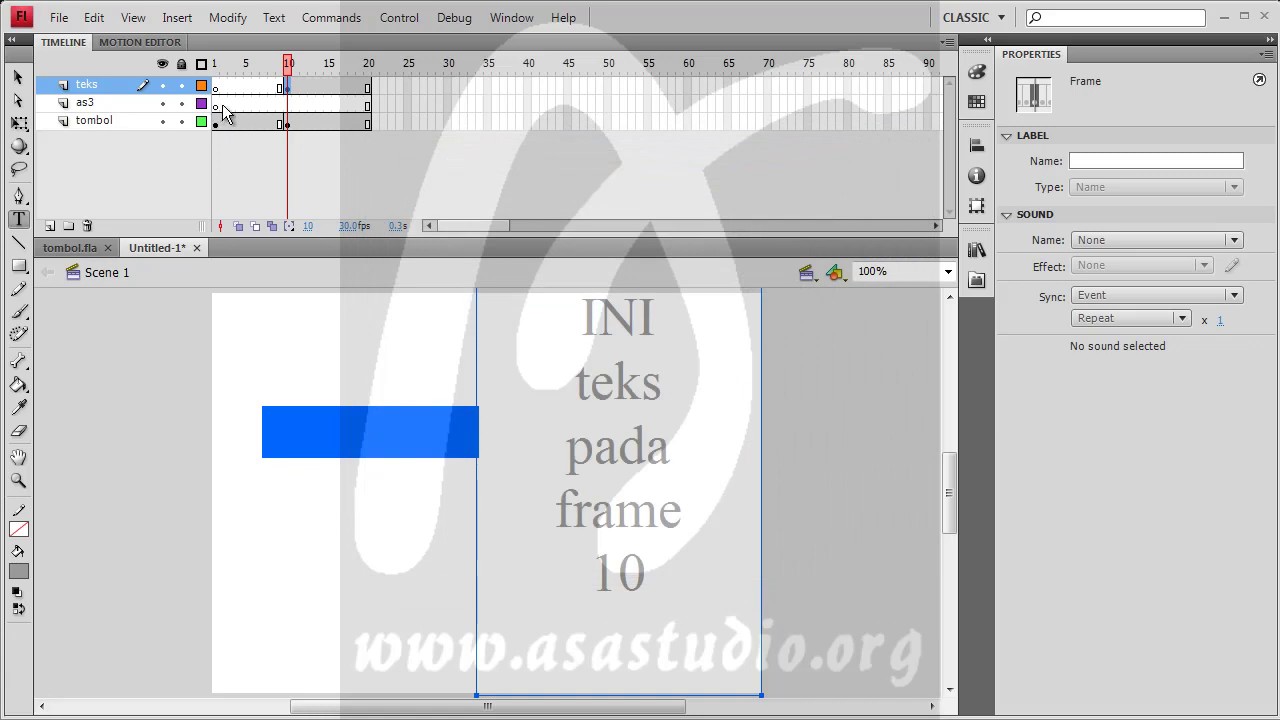
# Add the script stop(); to frame 1 of the as3 layer.
pyautogui.click(214, 105)
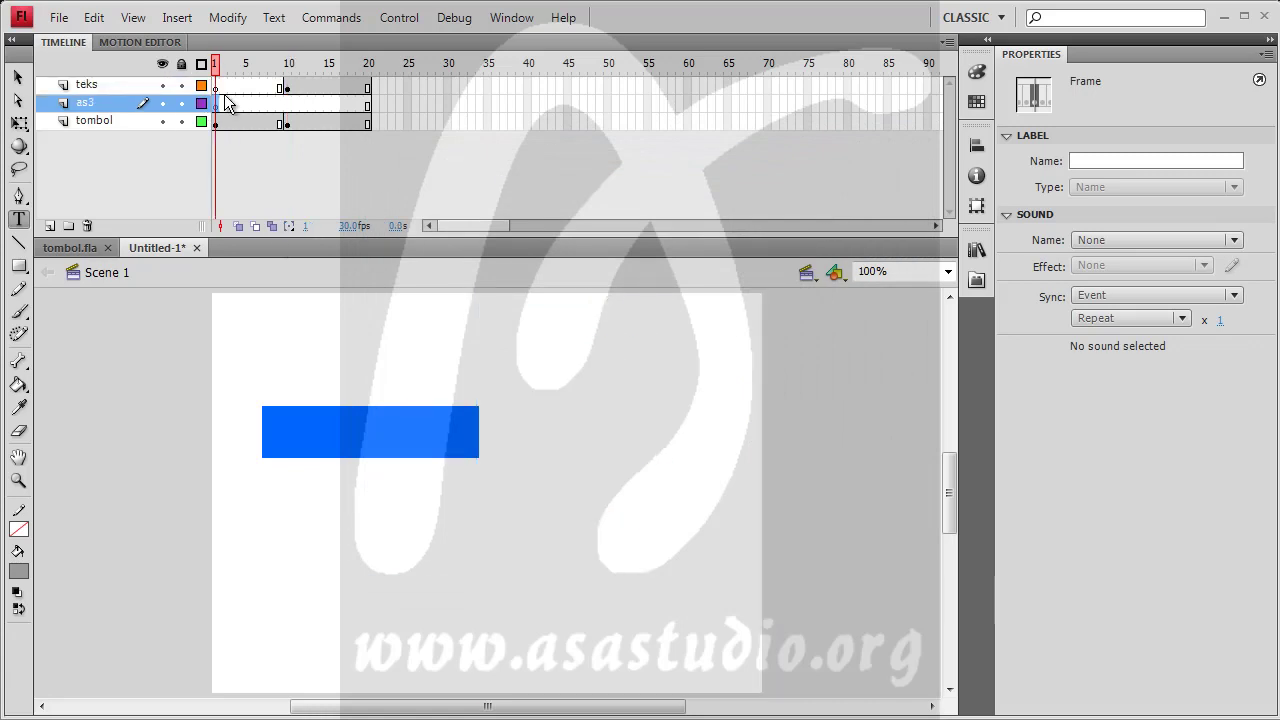
pyautogui.click(511, 18)
pyautogui.click(538, 256)
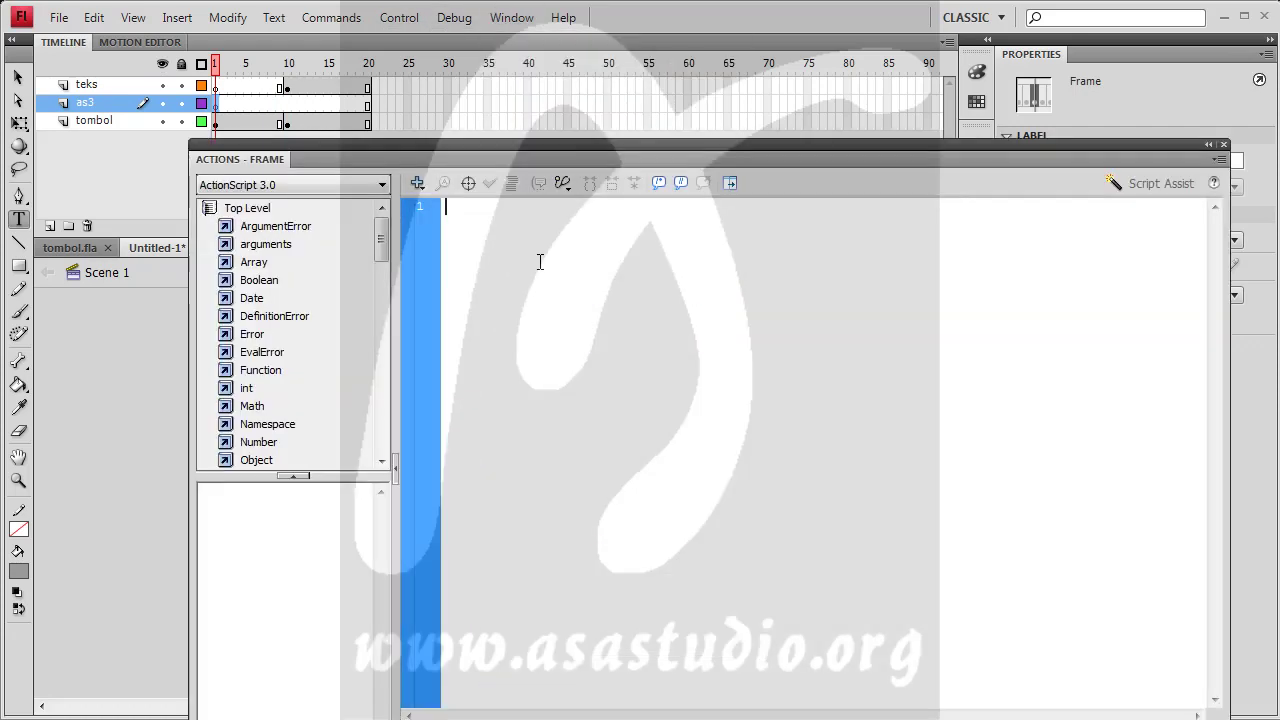
pyautogui.write('stop();')
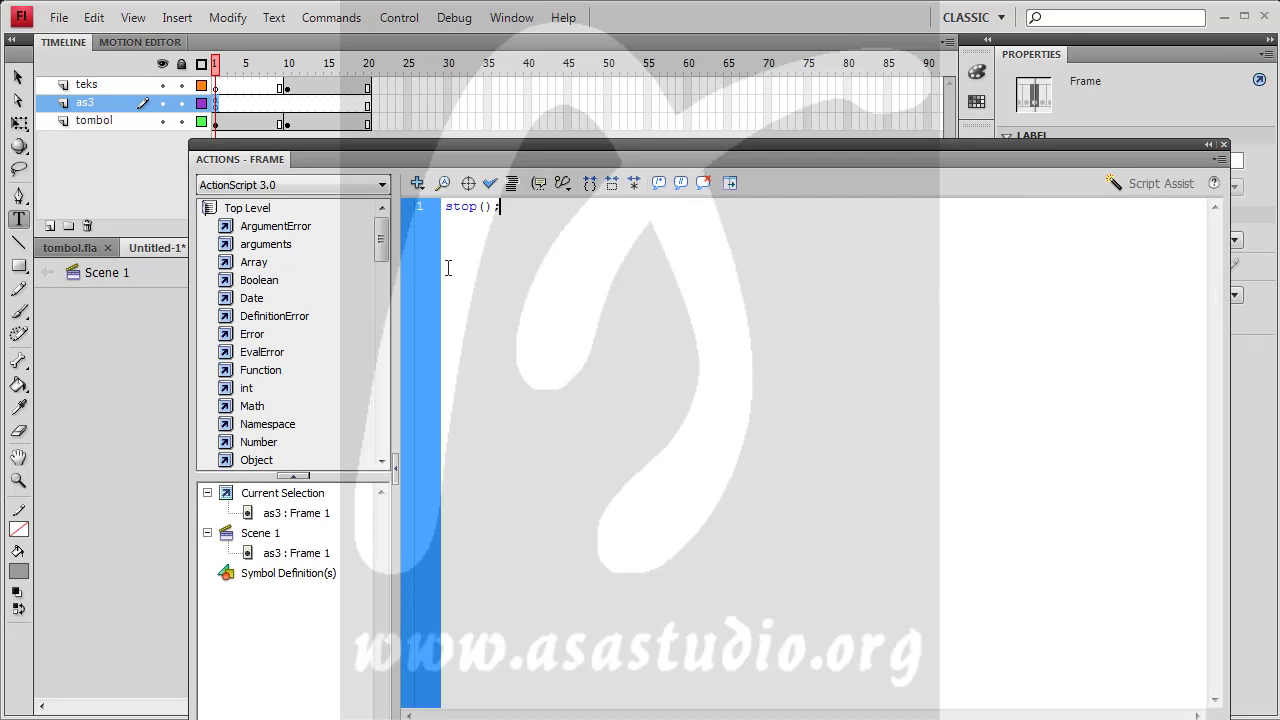
# Test the movie again with the stop script in place and close the preview.
pyautogui.click(399, 17)
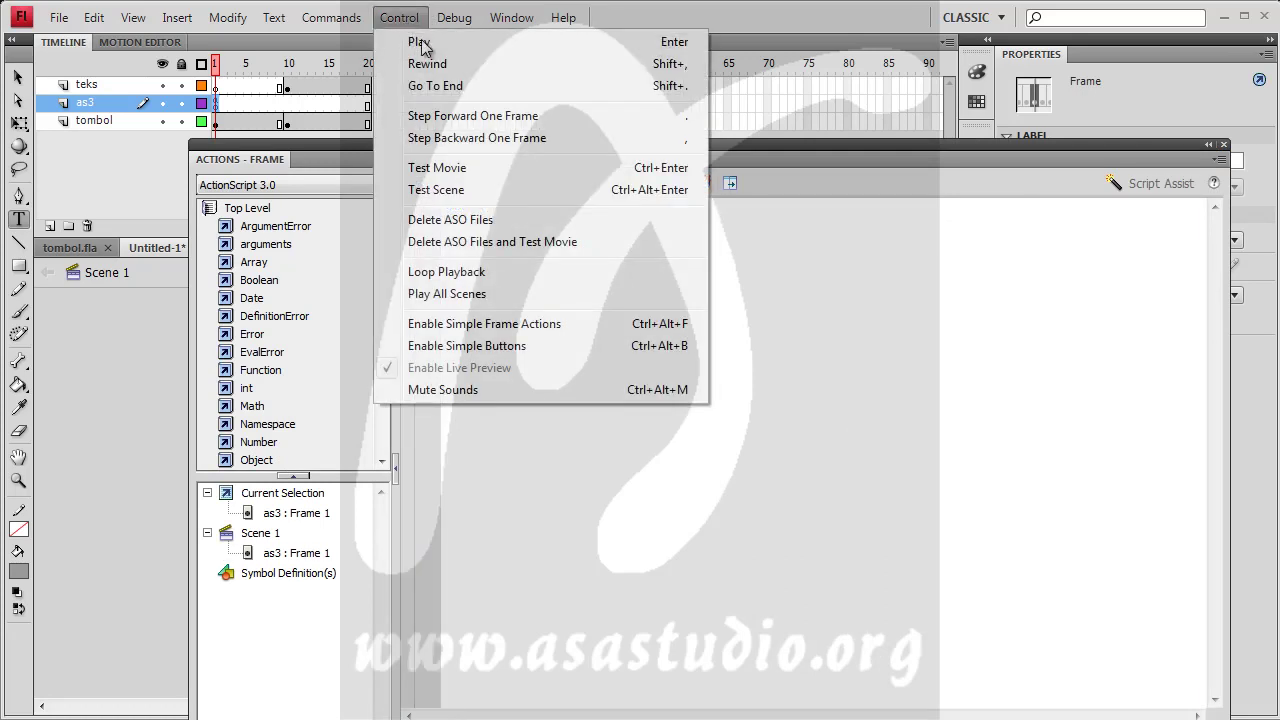
pyautogui.click(434, 167)
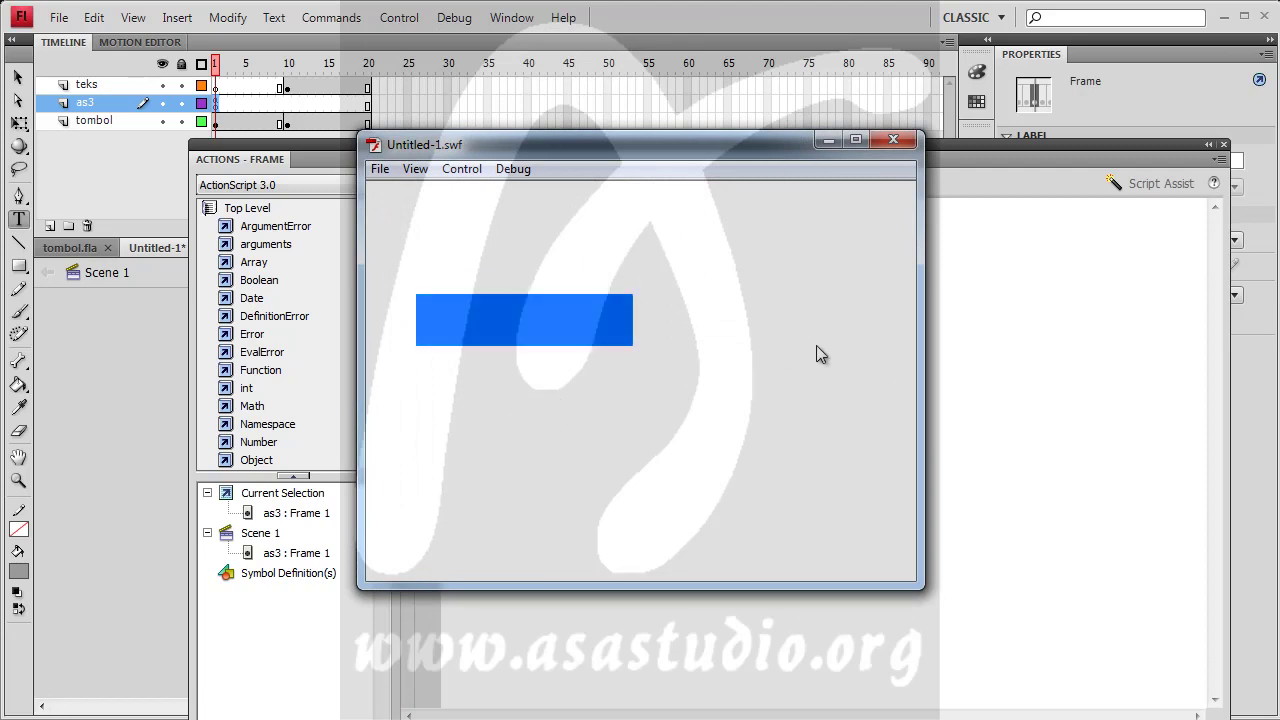
pyautogui.click(893, 140)
# Add the line tombol1.addEventListener(MouseEvent.CLICK,fungsi1); below stop(); with a blank line between them.
pyautogui.click(528, 210)
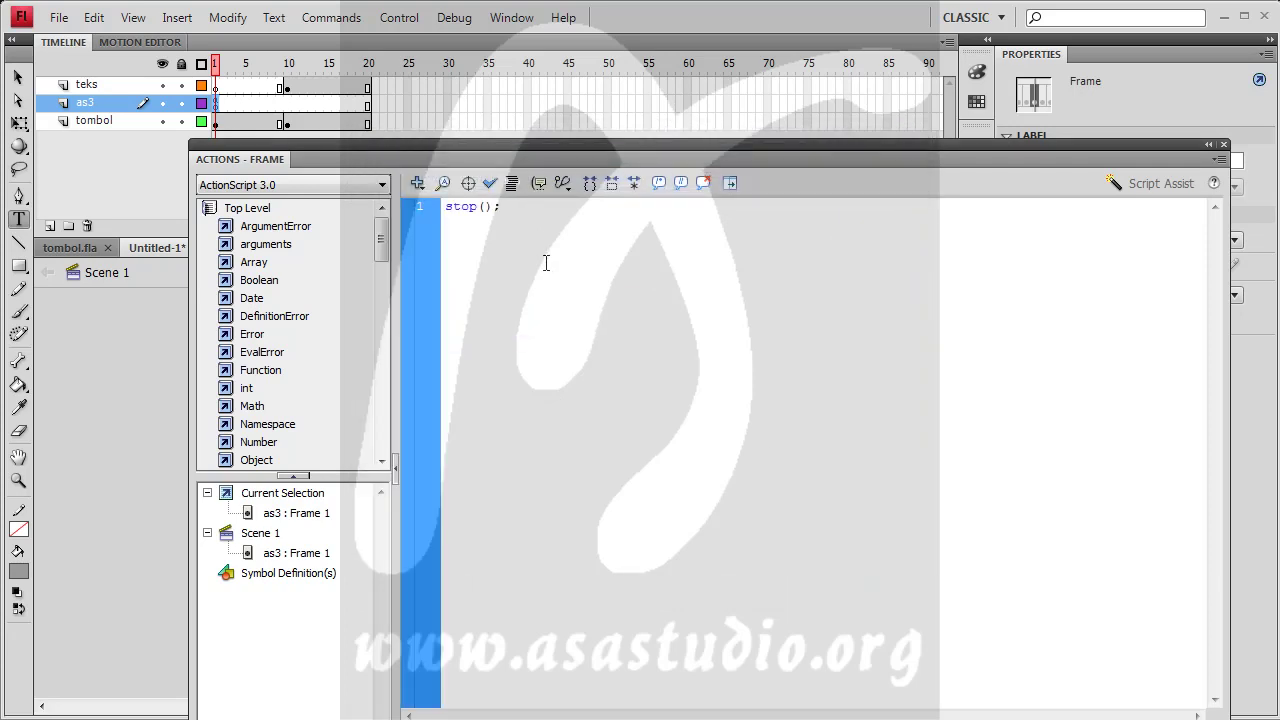
pyautogui.write('tombol1.addEventListener()MouseEvent')
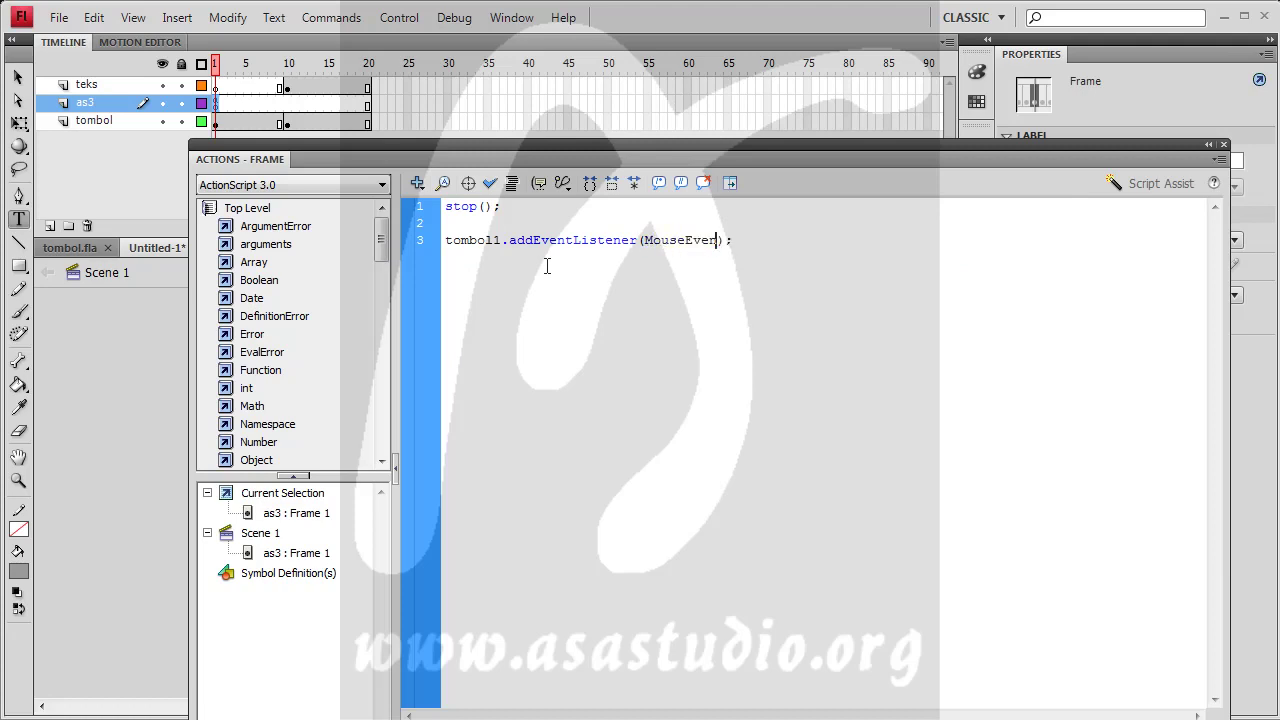
pyautogui.write('.')
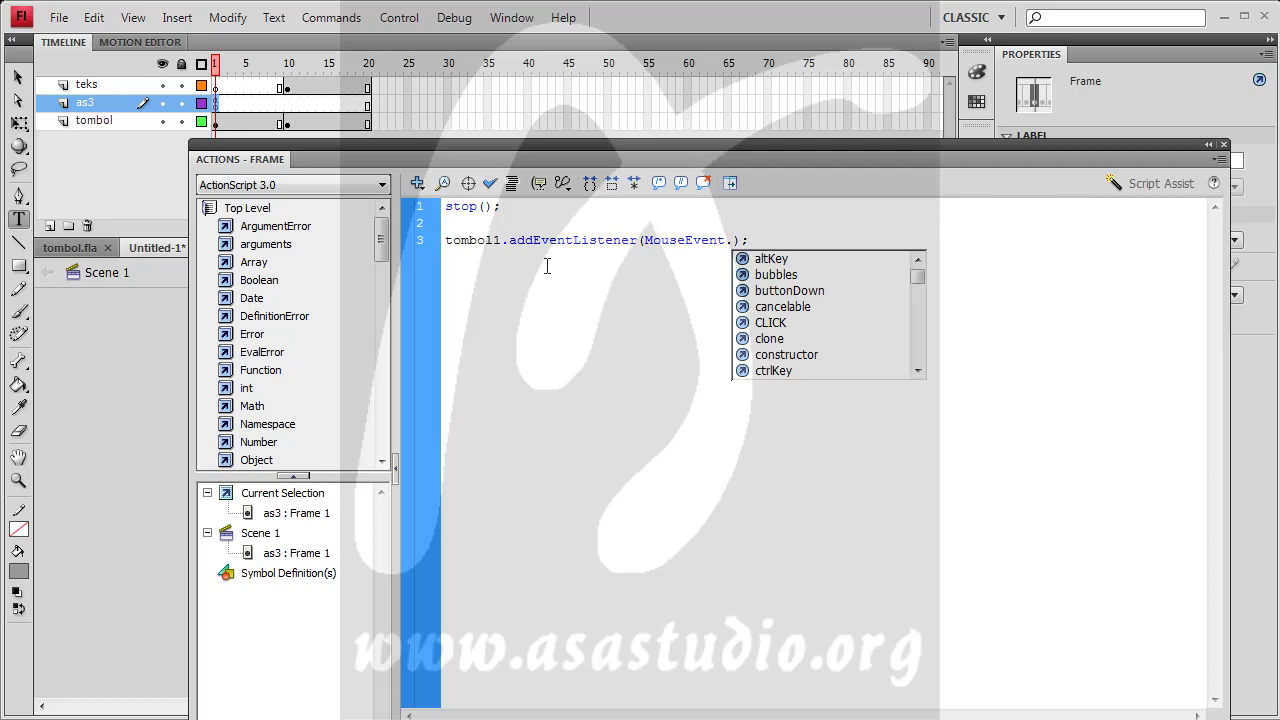
pyautogui.write('CLICK')
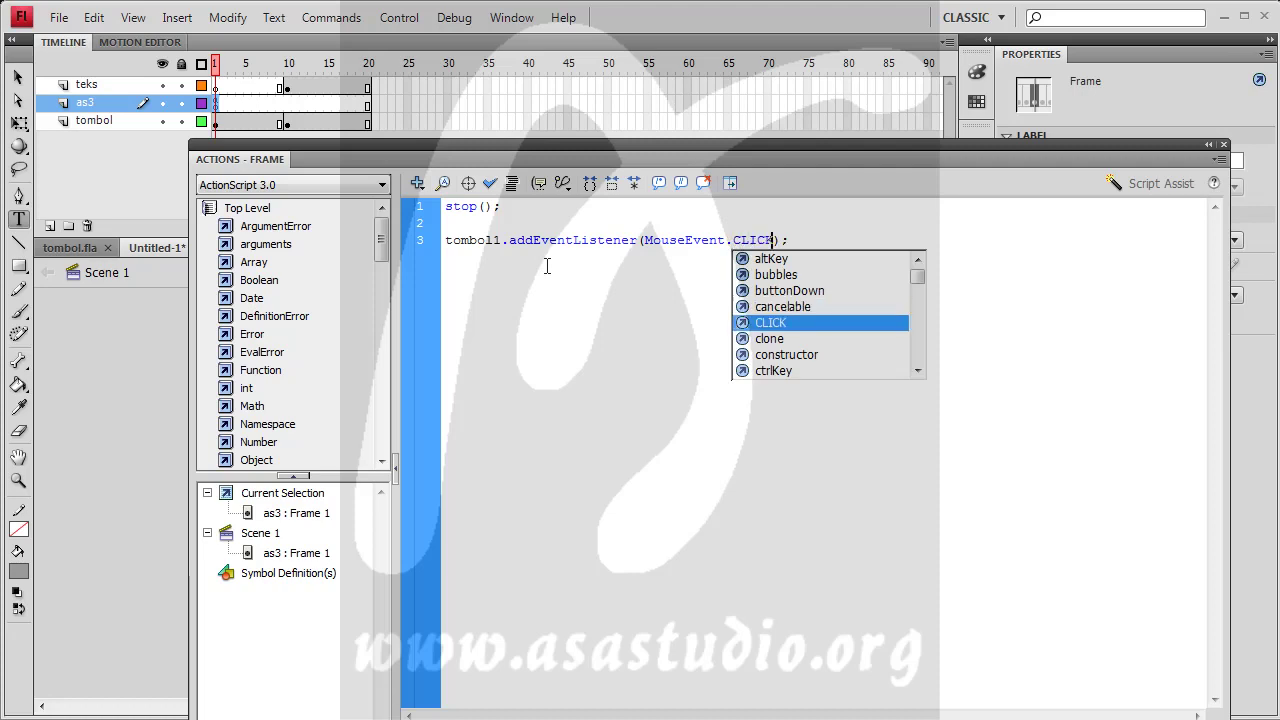
pyautogui.write(',')
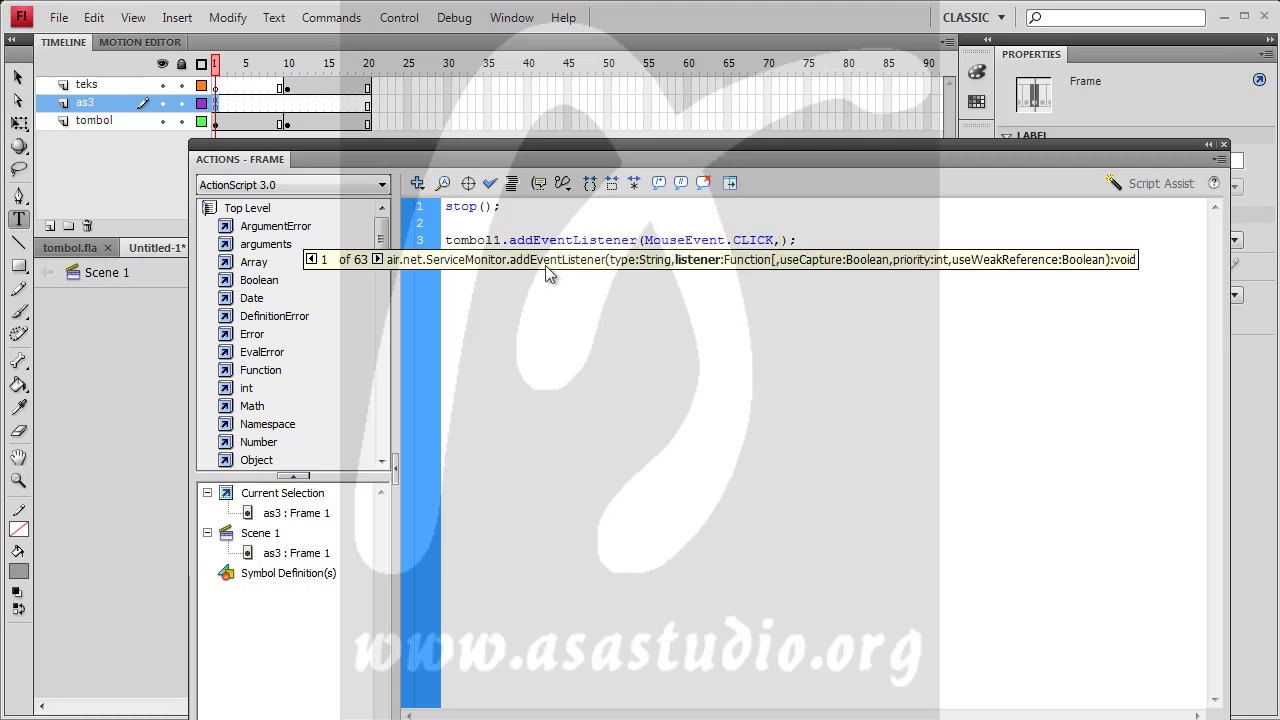
pyautogui.write('fungsi1')
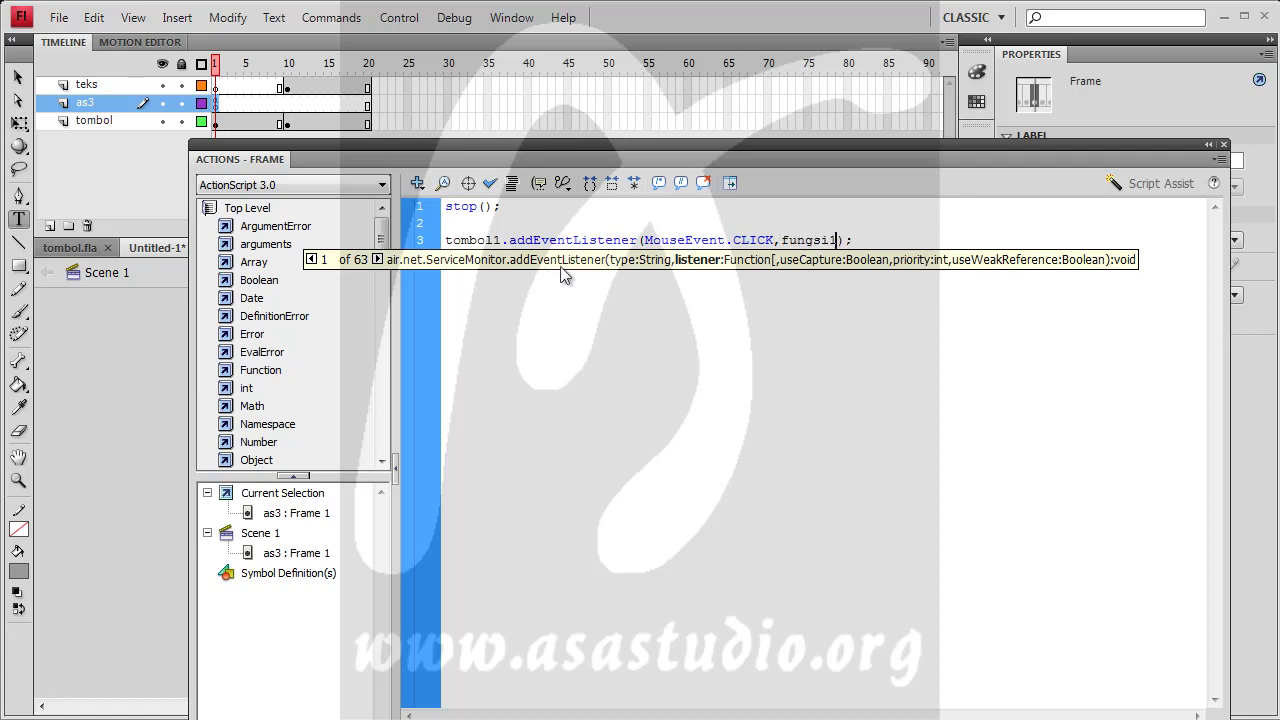
pyautogui.click(718, 297)
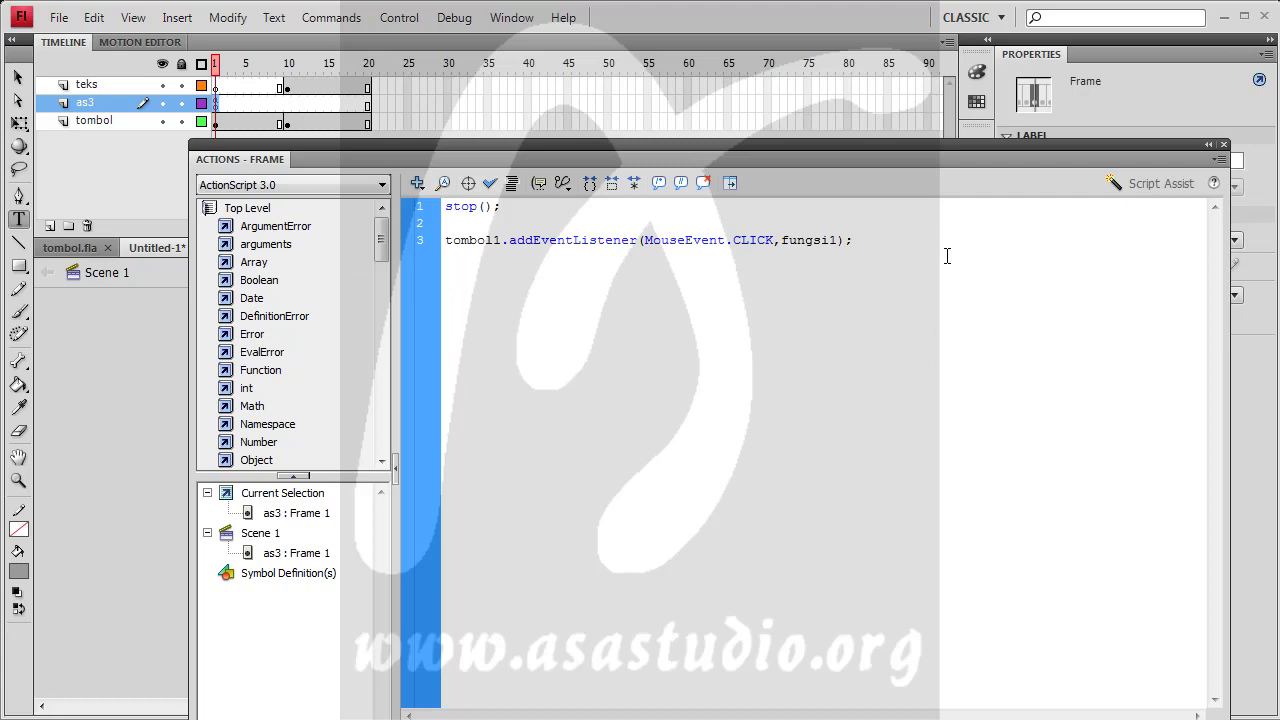
# Declare an empty function fungsi1(){ } below the listener, with its closing brace unindented on its own line.
pyautogui.press('Return')
pyautogui.press('Return')
pyautogui.write('function fungsi1(){}')
pyautogui.press('Left')
pyautogui.press('Return')
pyautogui.hotkey('shift', 'Home')
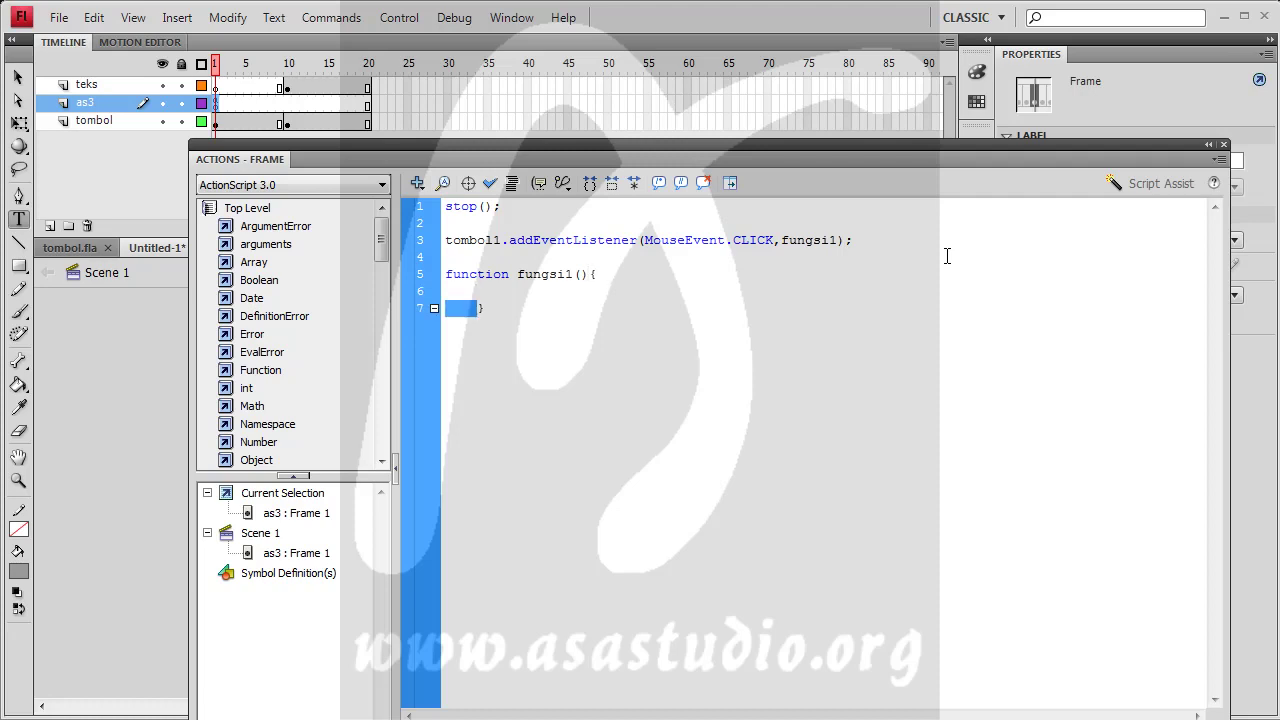
pyautogui.press('BackSpace')
# Write gotoAndStop(10); as the body of fungsi1.
pyautogui.write('gotoANd')
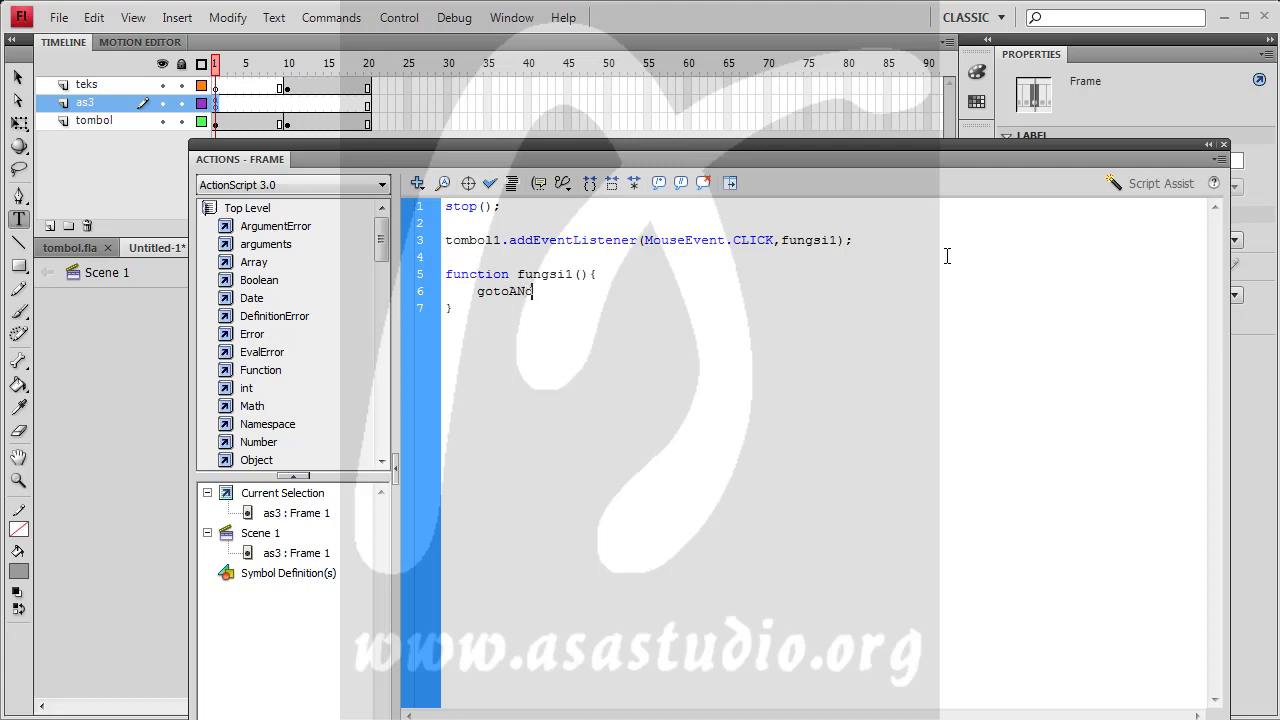
pyautogui.write('Stop()')
pyautogui.press('Left')
pyautogui.press('Left')
pyautogui.hotkey('shift', 'Left')
pyautogui.write('n10')
# Test the movie by activating the blue button, examine the Output message, and close both windows.
pyautogui.click(396, 19)
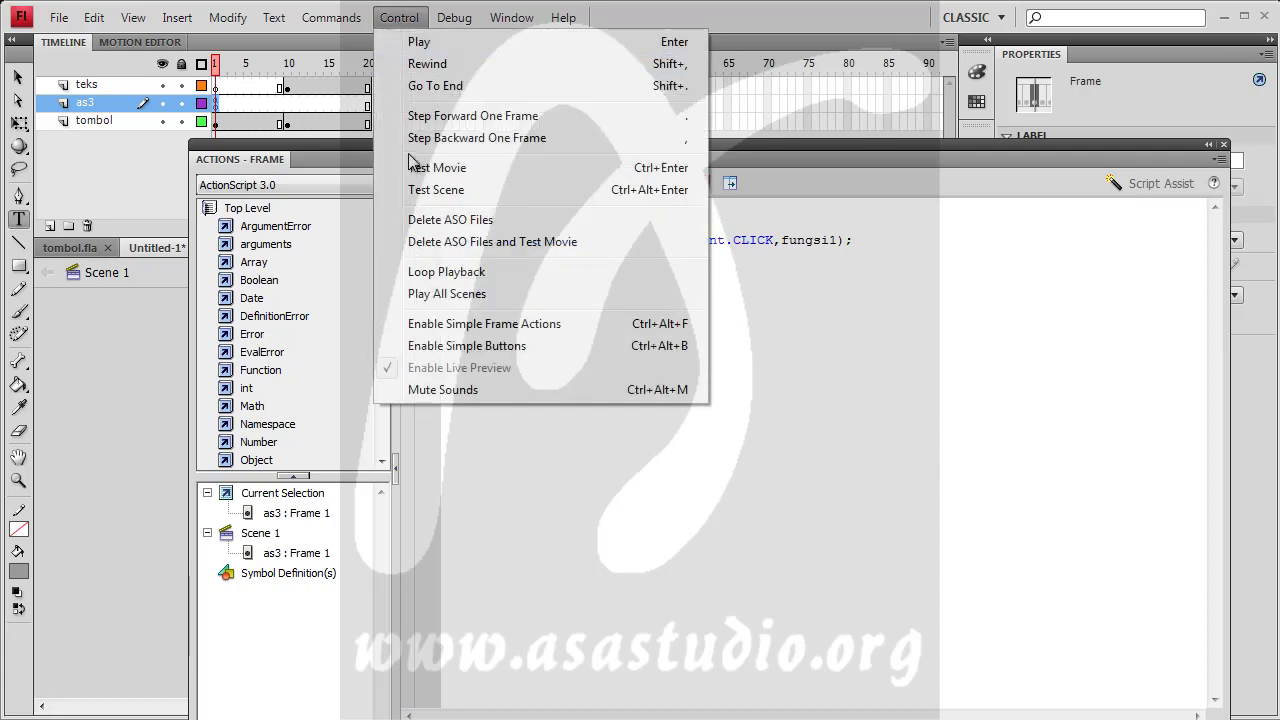
pyautogui.click(437, 167)
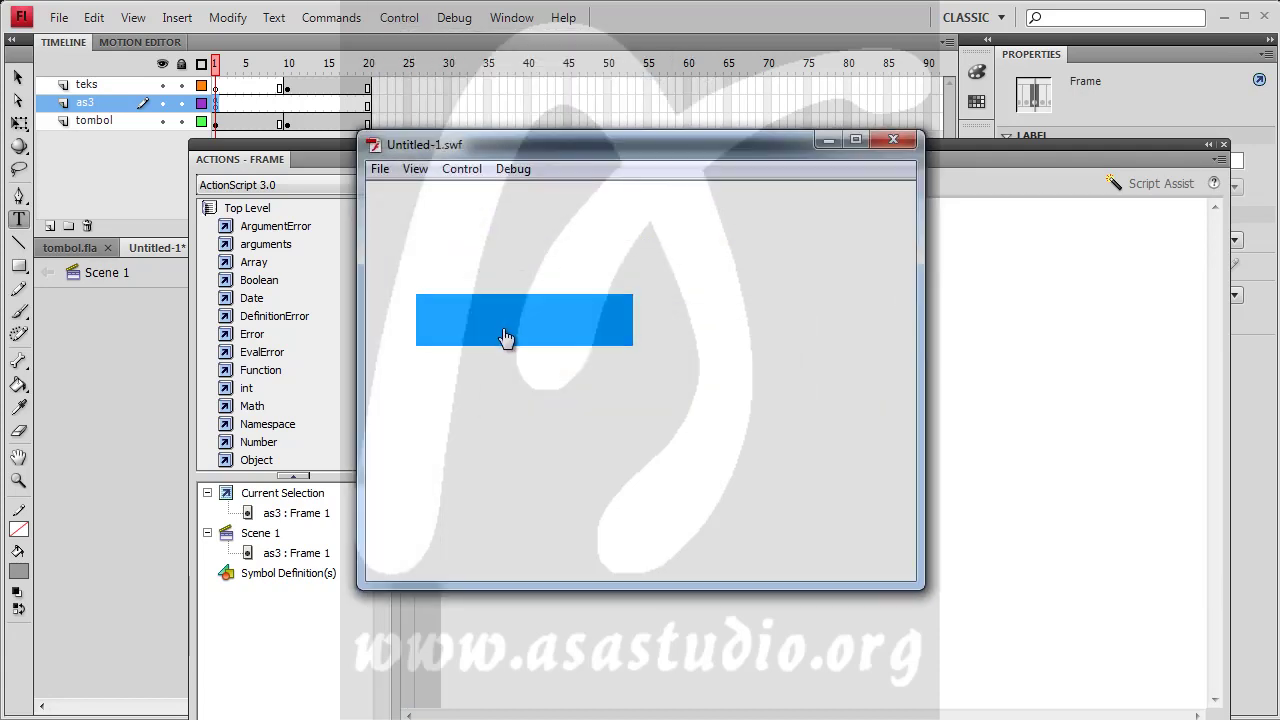
pyautogui.click(502, 340)
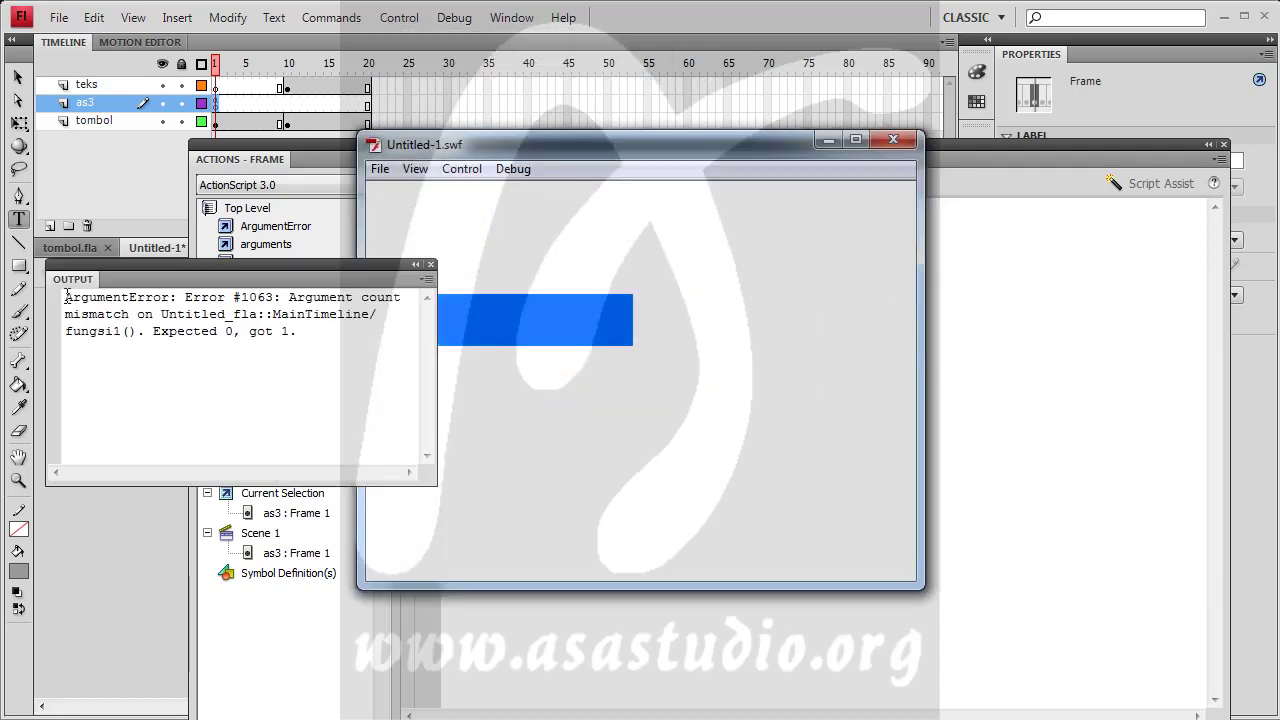
pyautogui.moveTo(68, 297); pyautogui.dragTo(396, 376)
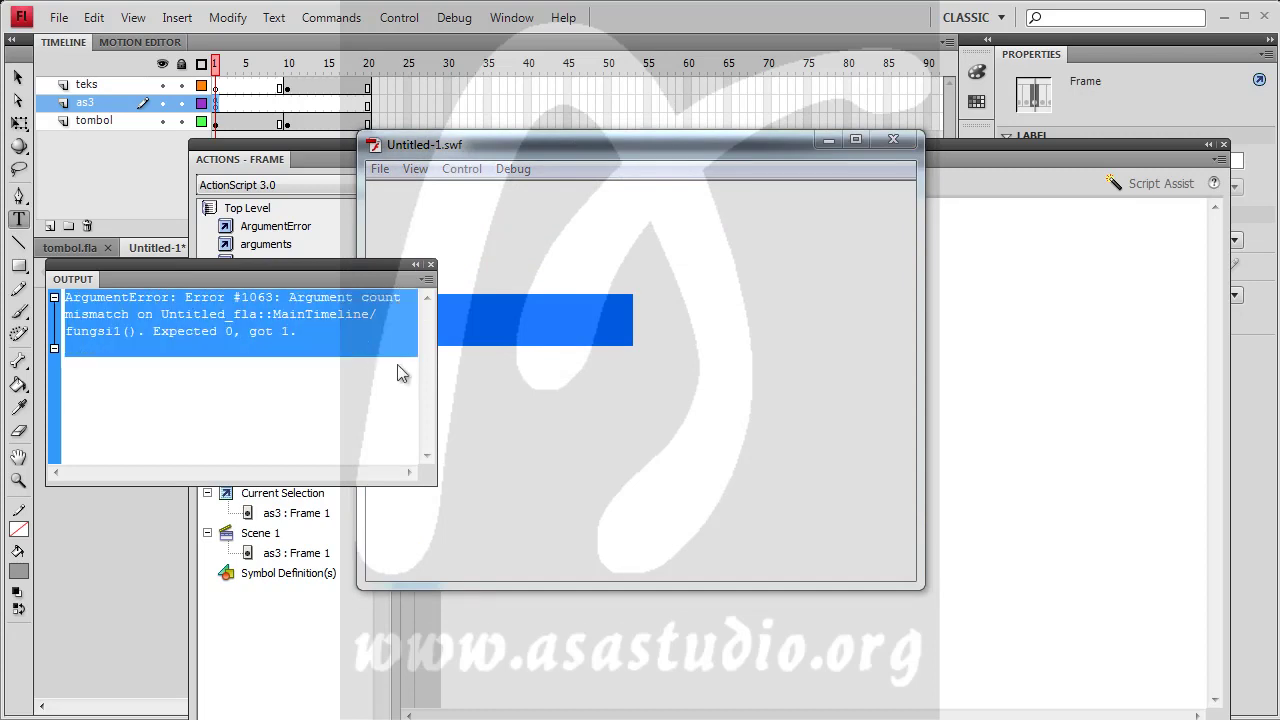
pyautogui.click(431, 265)
pyautogui.click(894, 139)
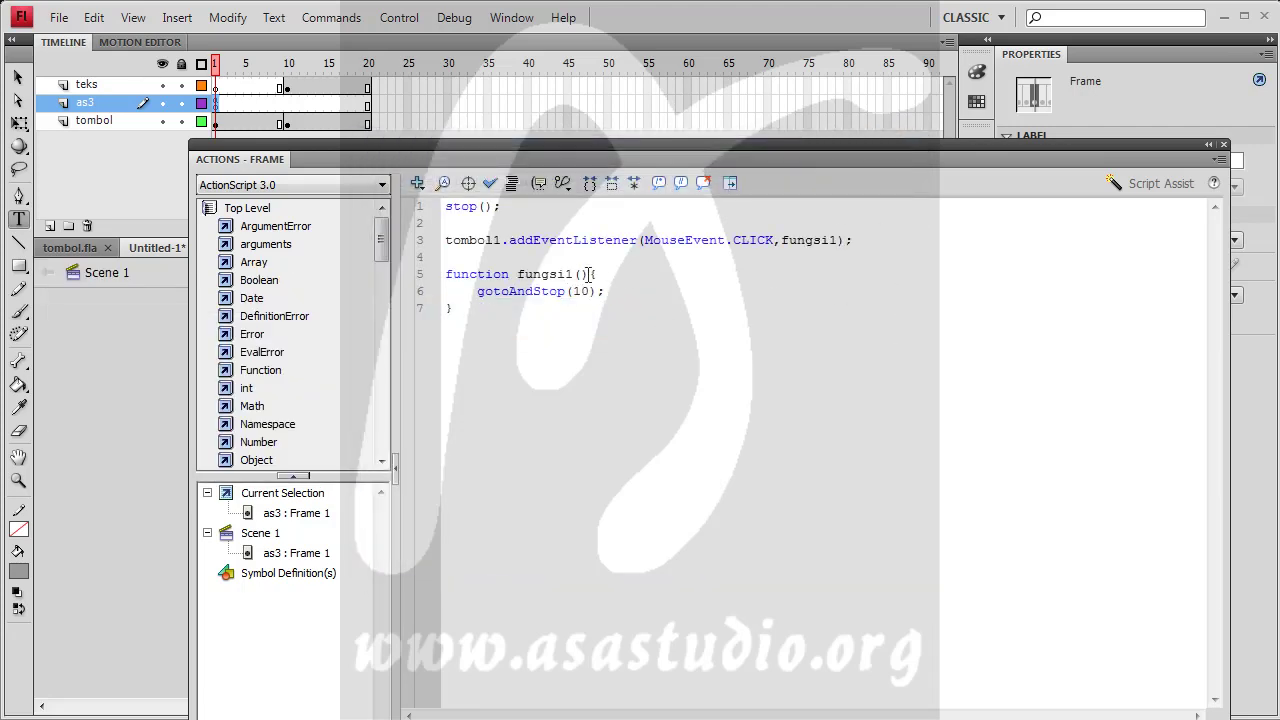
# Give fungsi1 the return type :void and retest the blue button in the movie preview, dismissing the Output message.
pyautogui.click(581, 274)
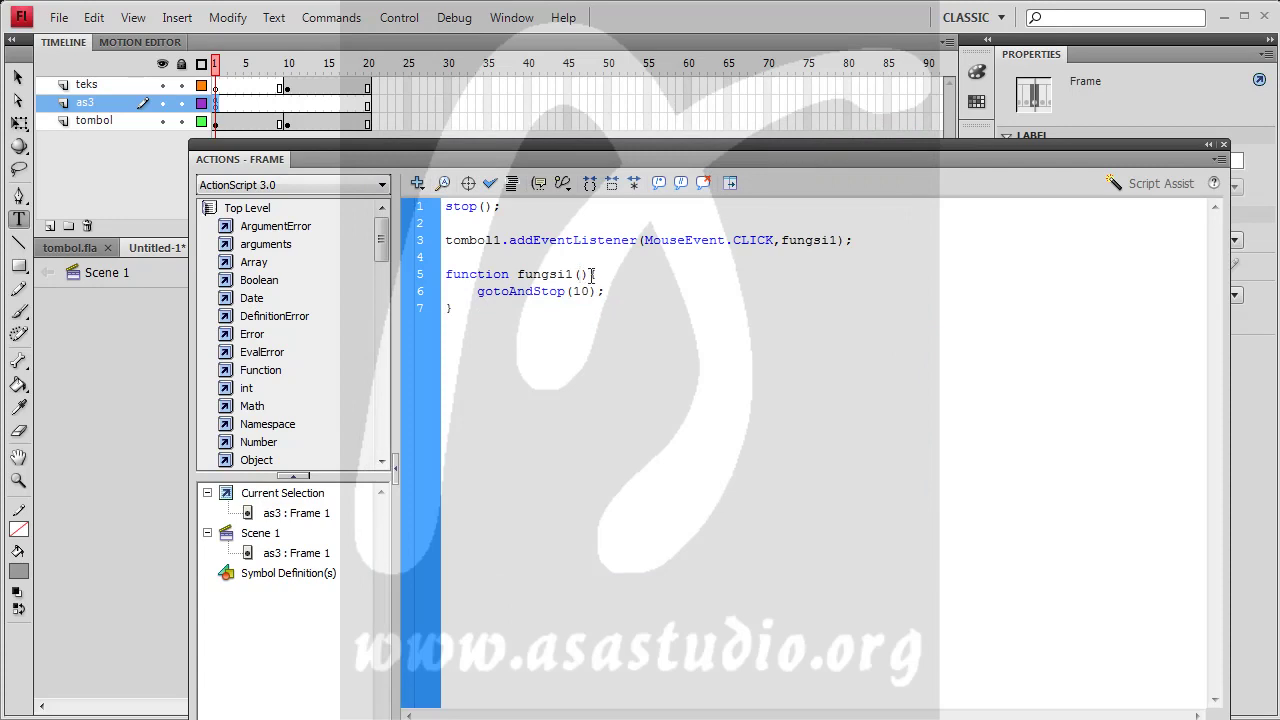
pyautogui.write(':void{')
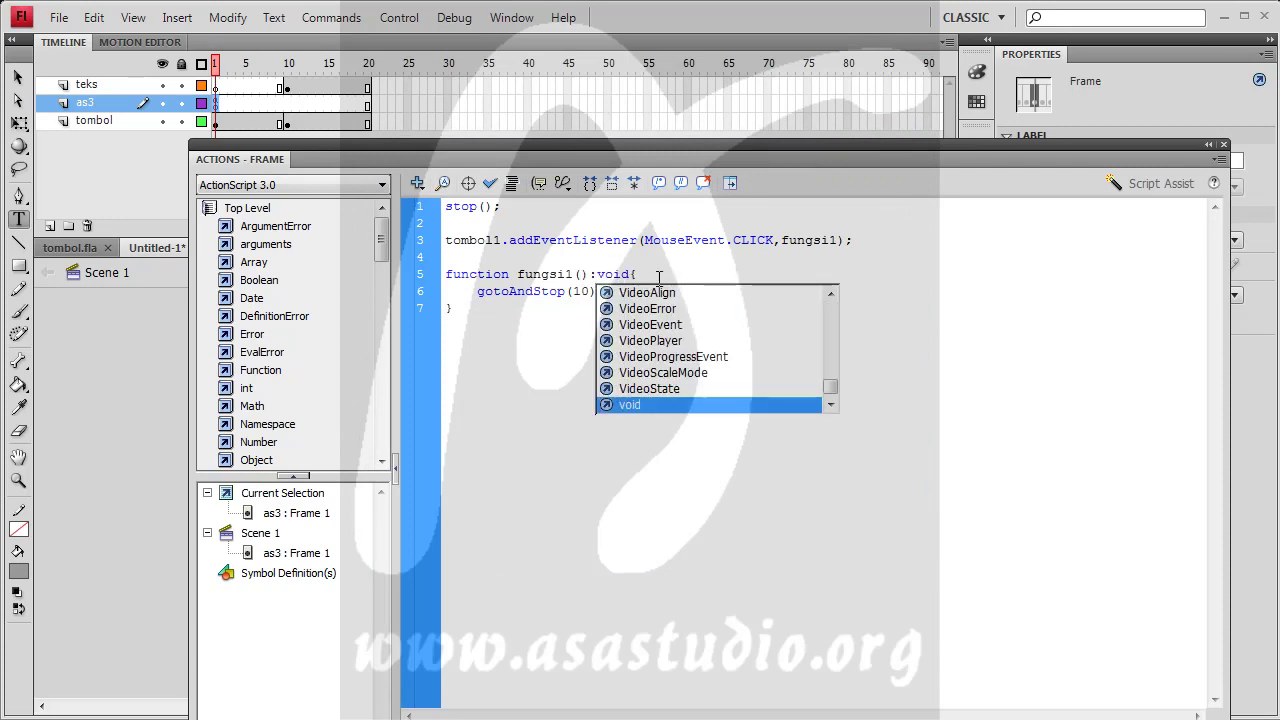
pyautogui.click(399, 17)
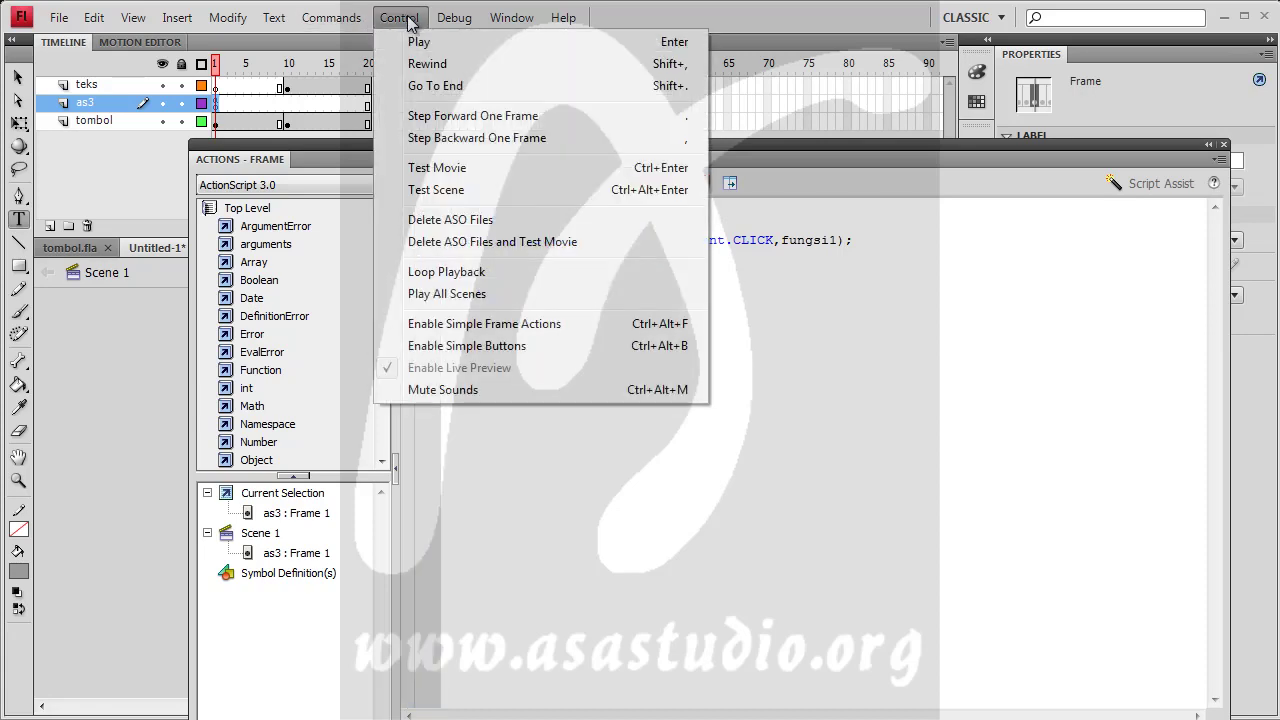
pyautogui.click(436, 167)
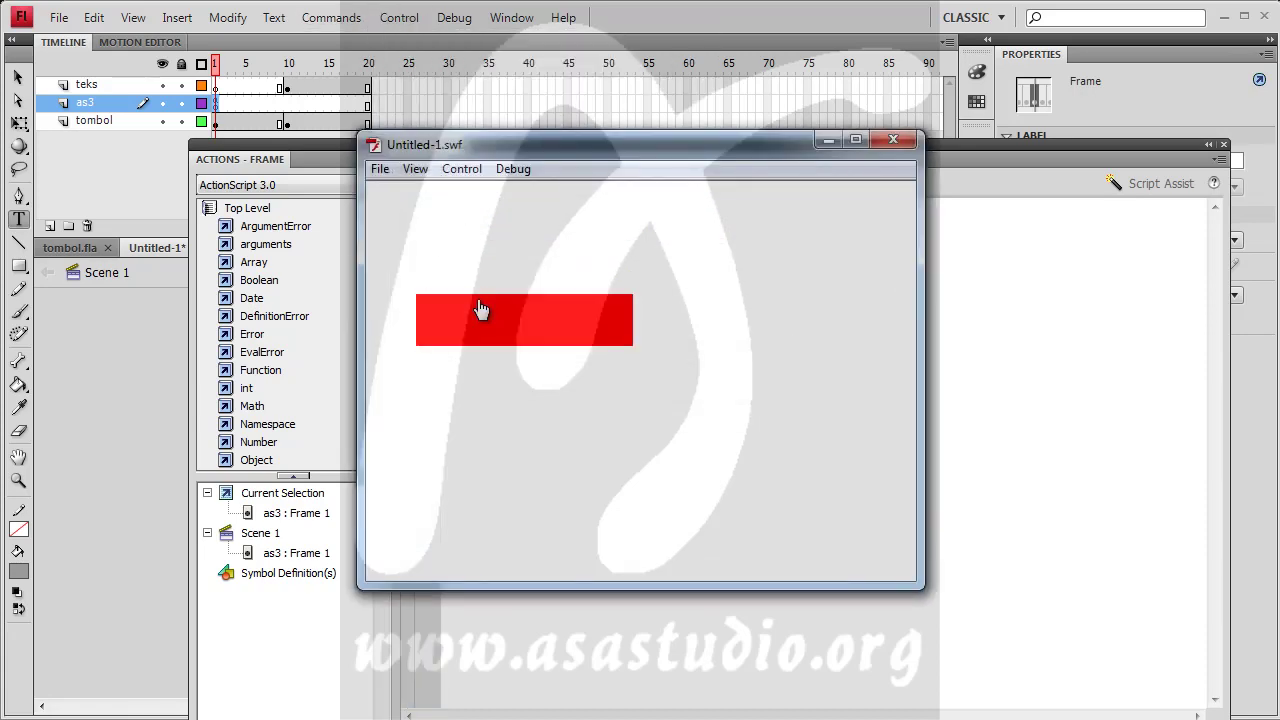
pyautogui.click(480, 310)
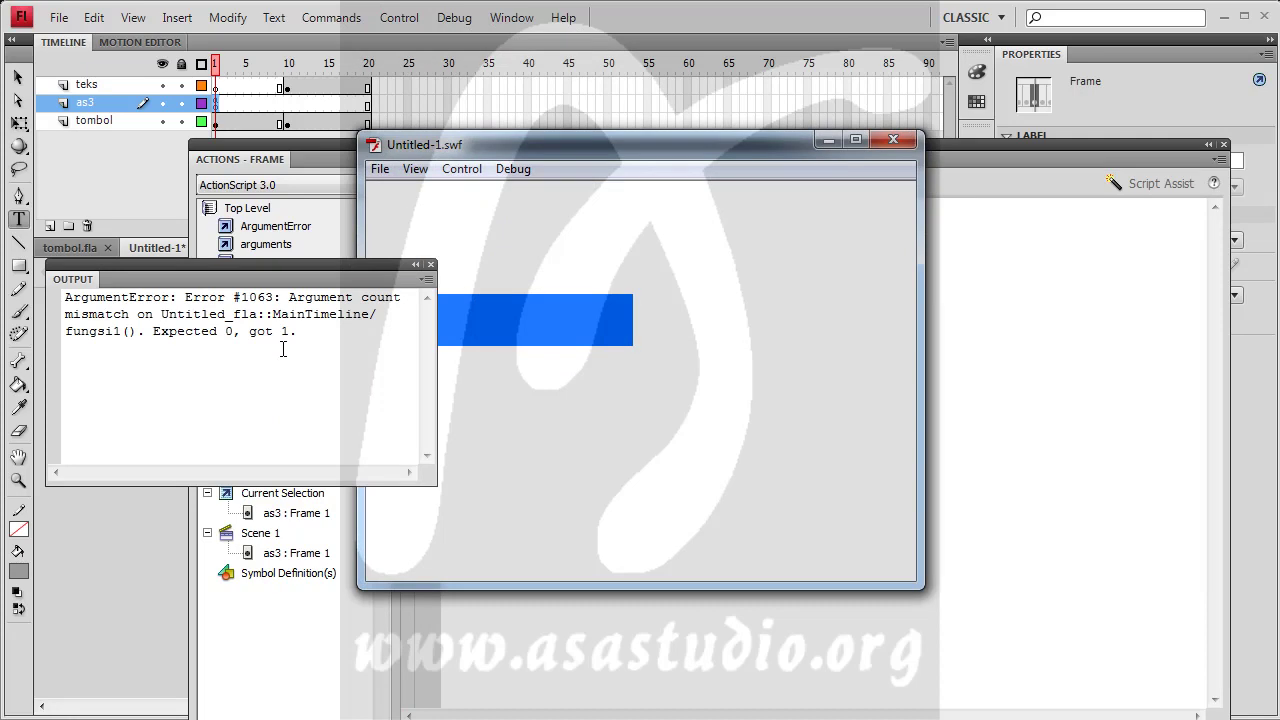
pyautogui.click(431, 264)
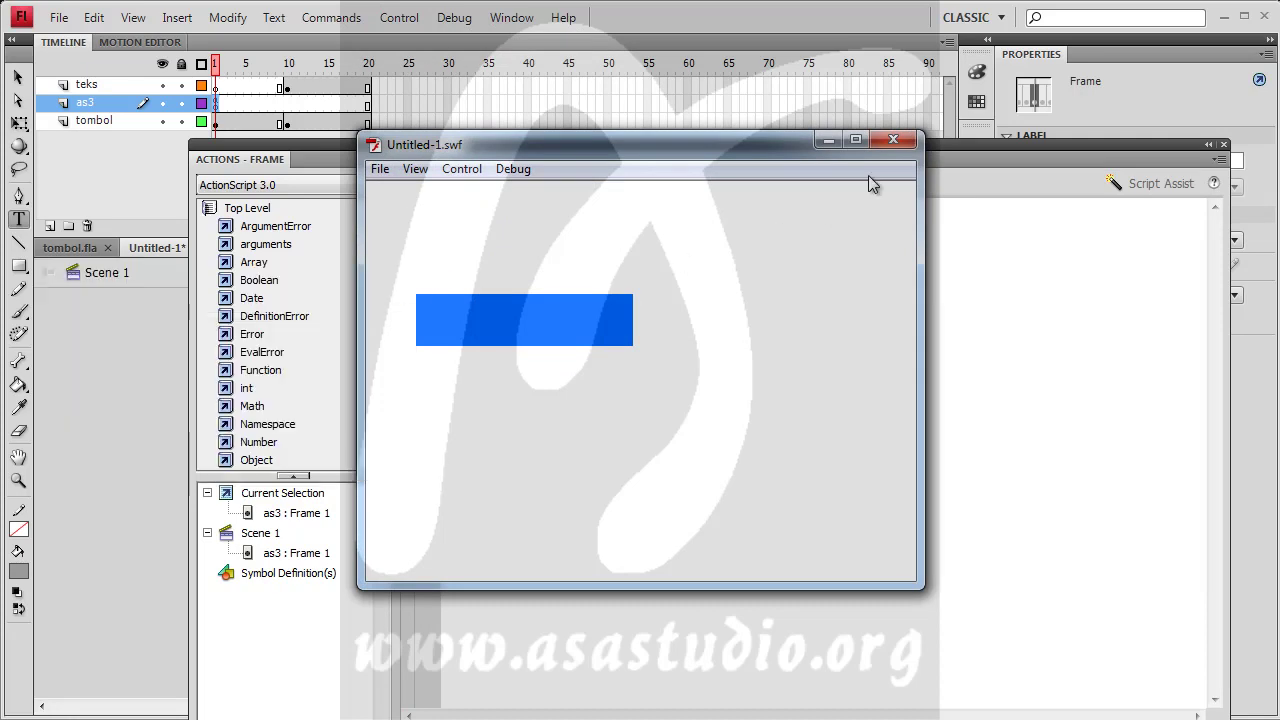